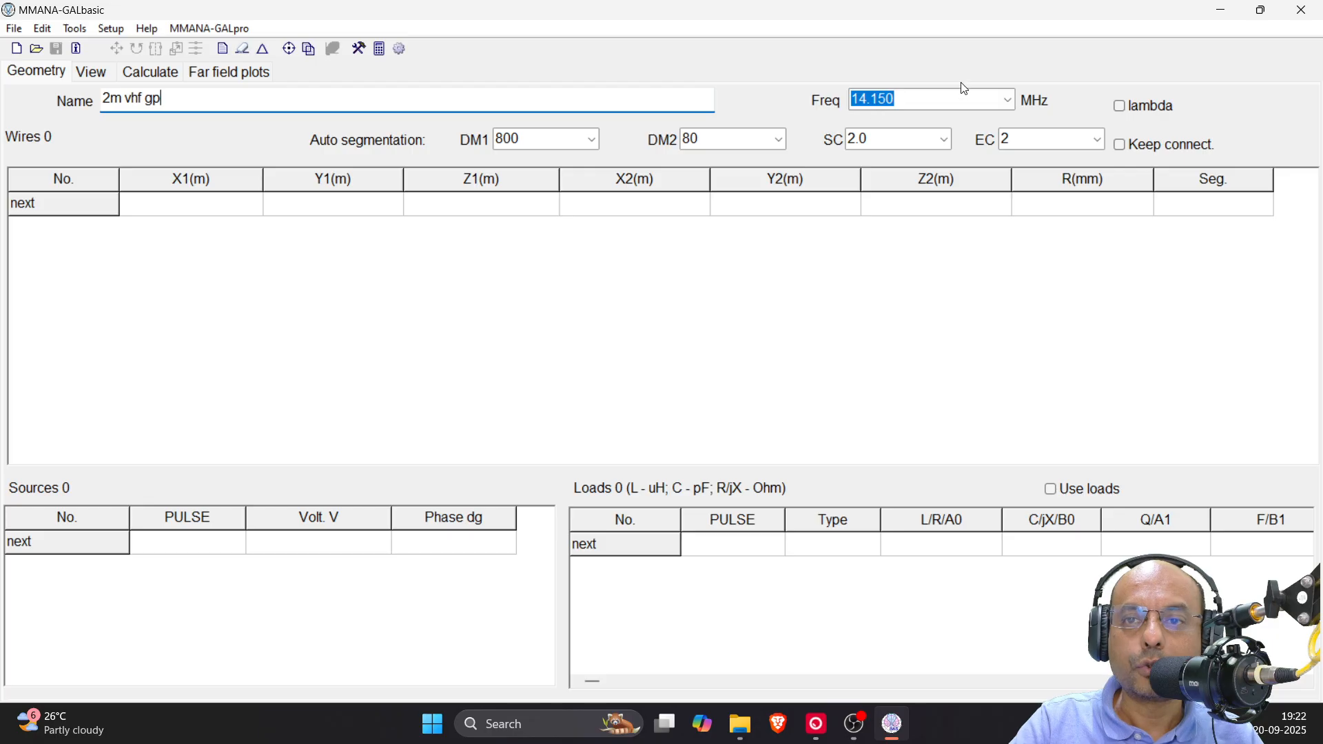
Set the antenna's design frequency to 145 MHz
left_click(923, 98)
left_click_drag(899, 101, 825, 103)
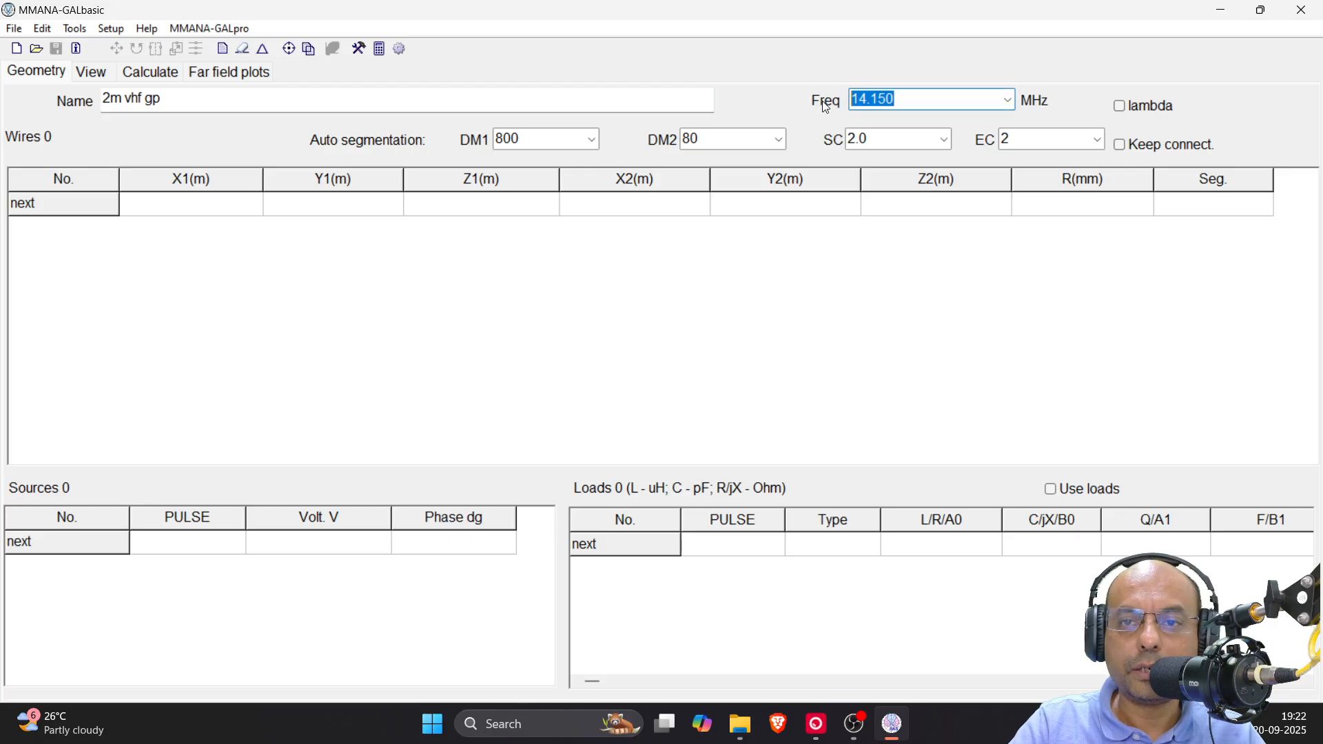
type("14")
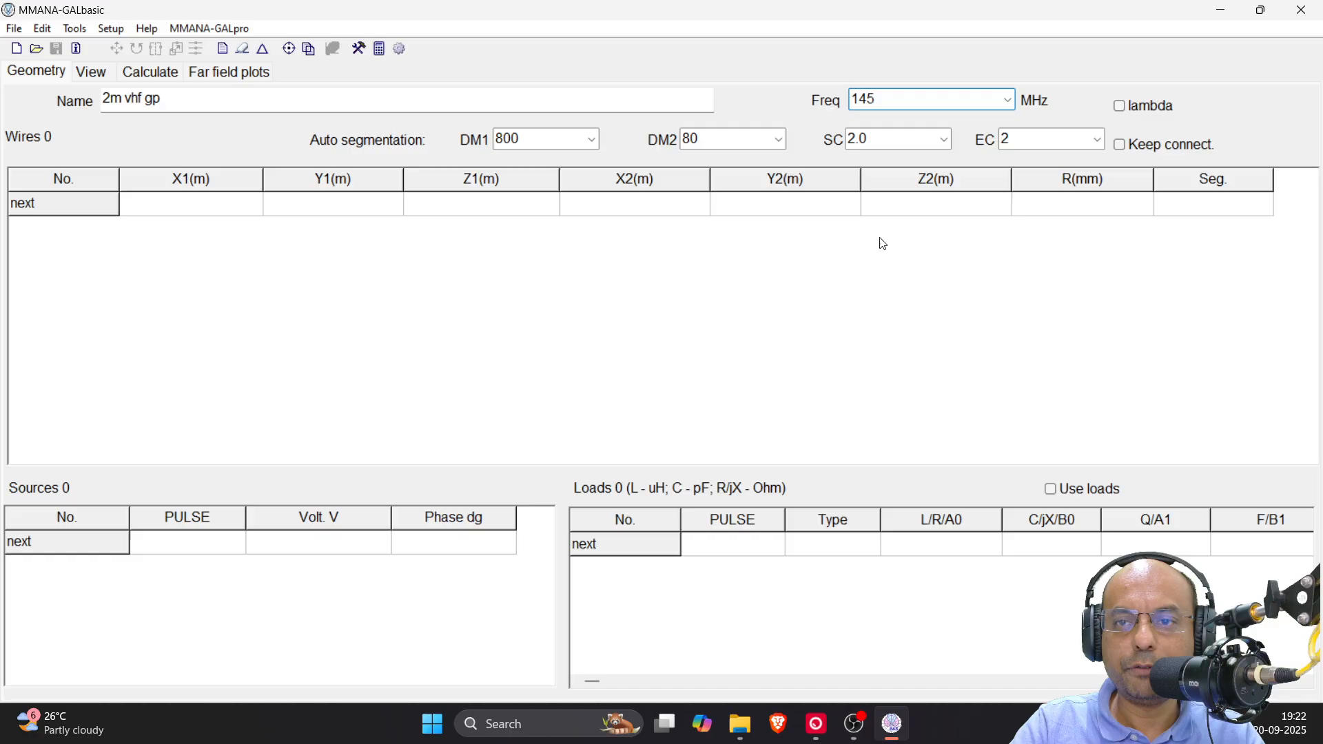
key("Tab")
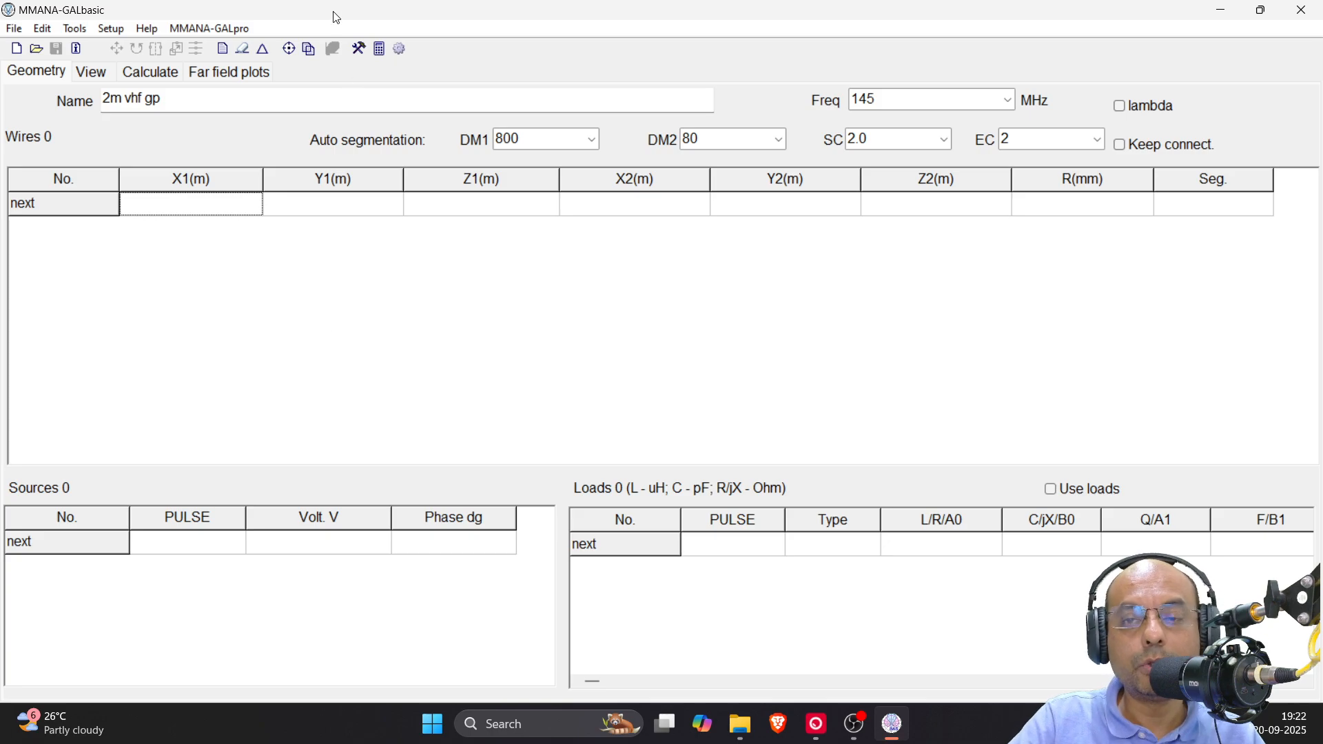
In the graphical wire editor's XZ projection, draw a vertical wire about 1 m long from the origin up the Z axis
left_click(244, 51)
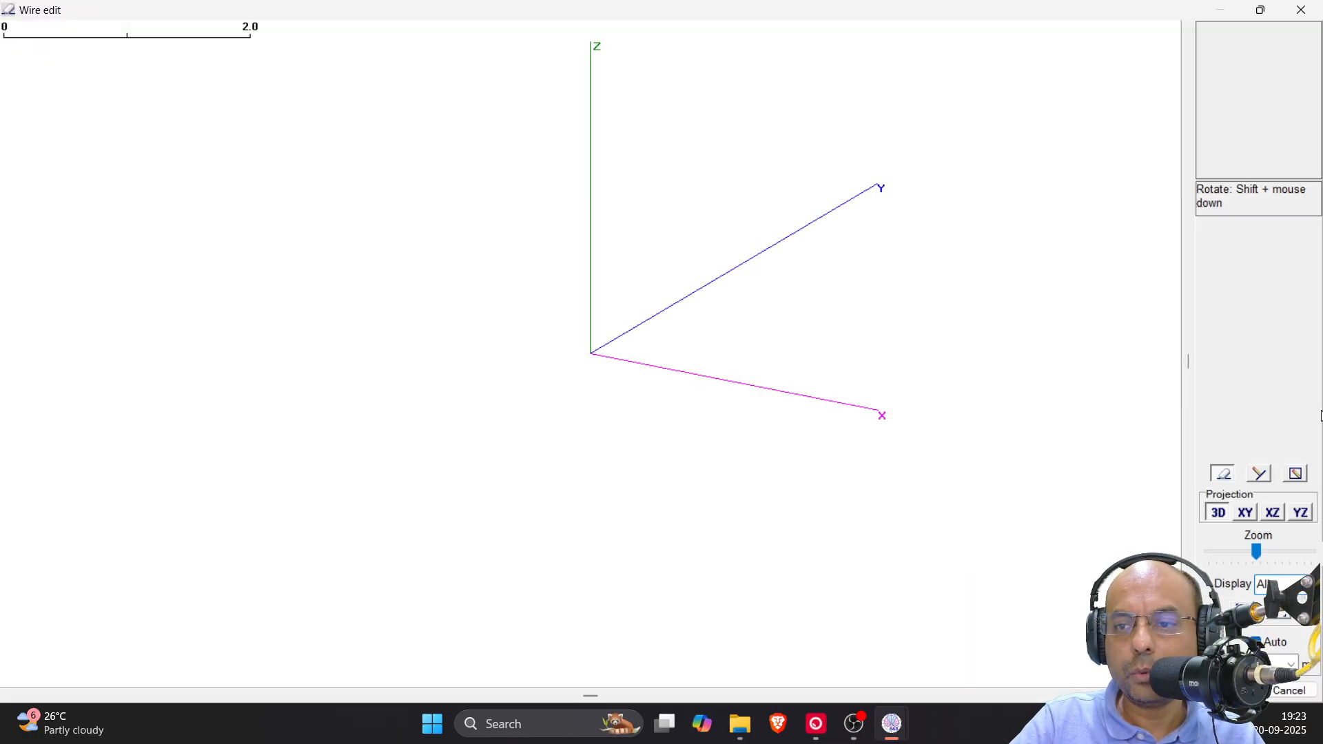
left_click(1275, 514)
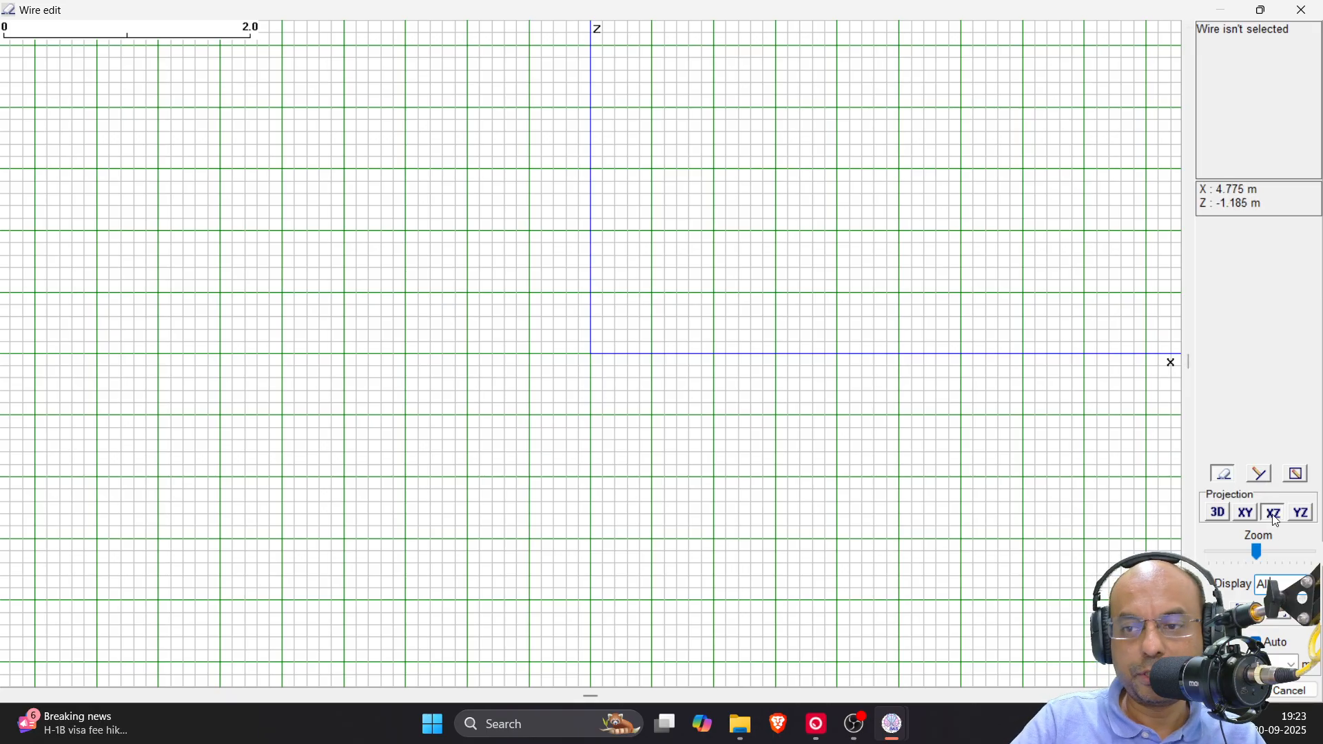
left_click(1264, 477)
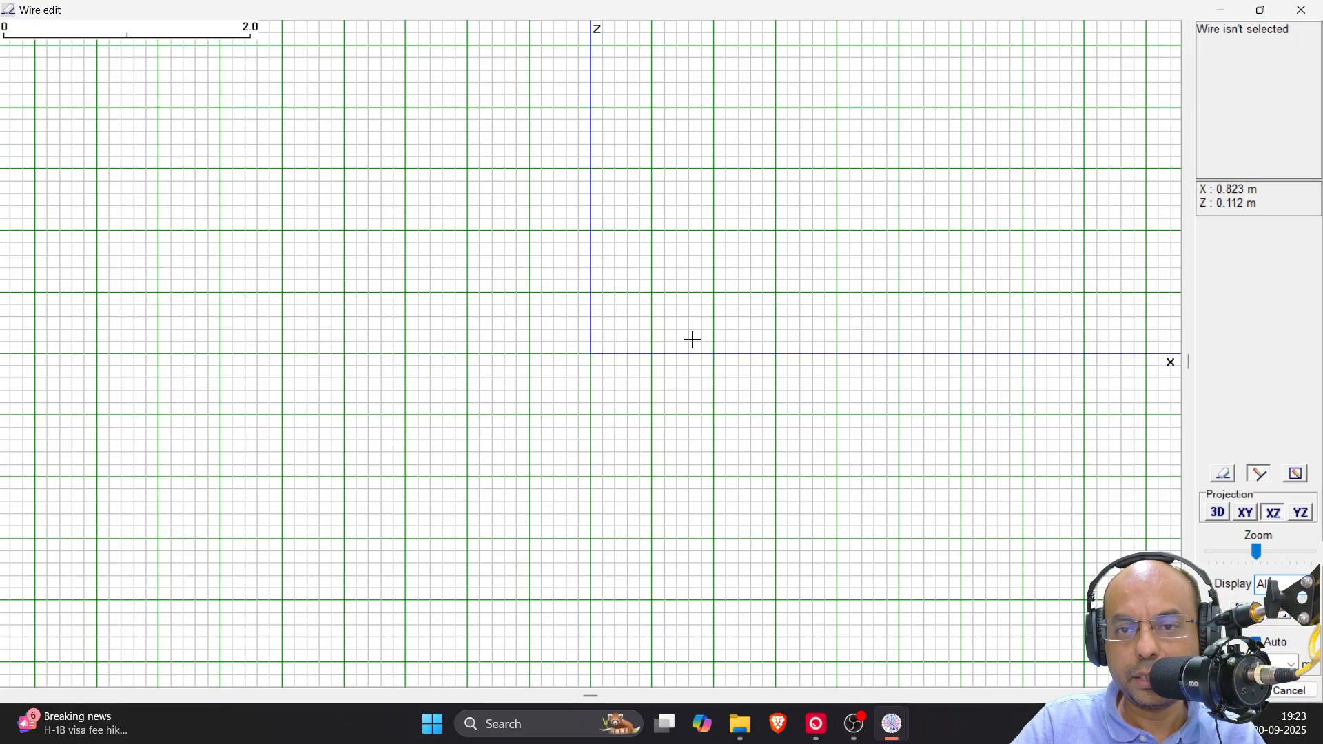
left_click_drag(593, 354, 591, 231)
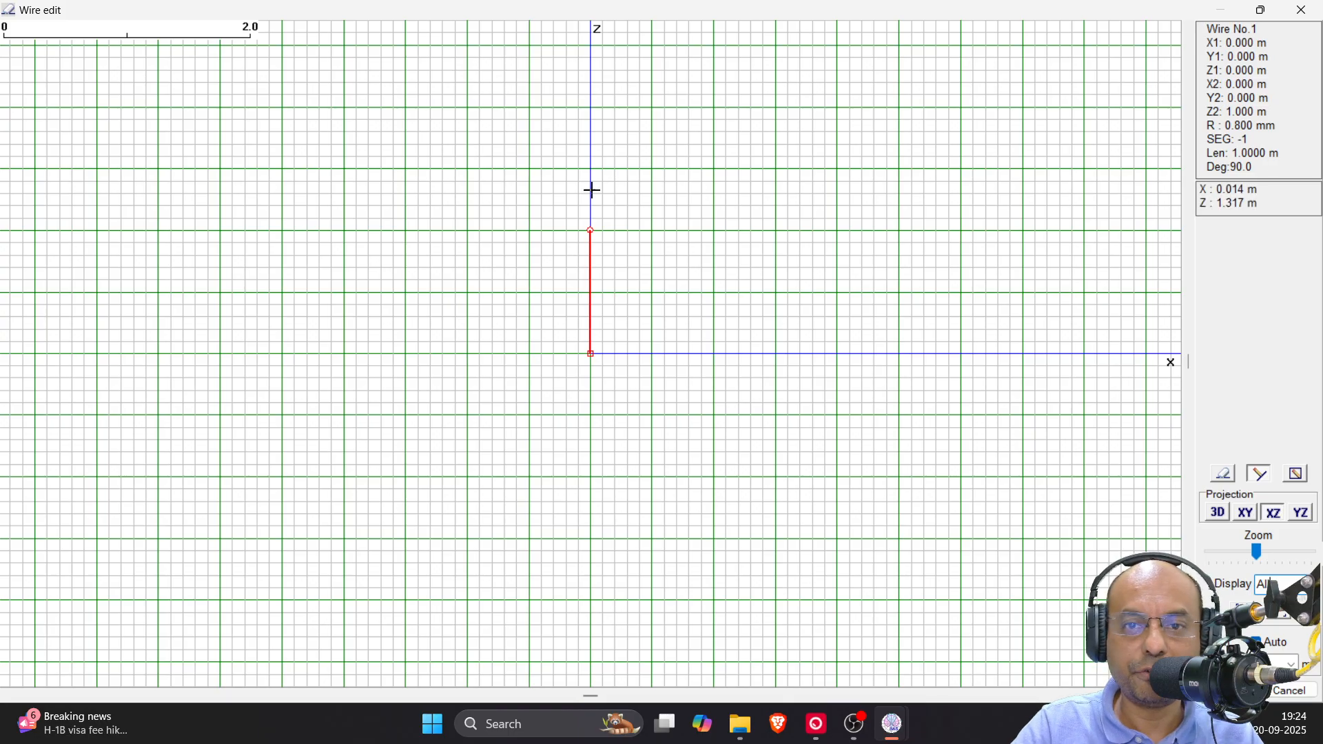
Set the vertical wire's length to 0.5 m in its wire definition, keeping the start point fixed
right_click(591, 290)
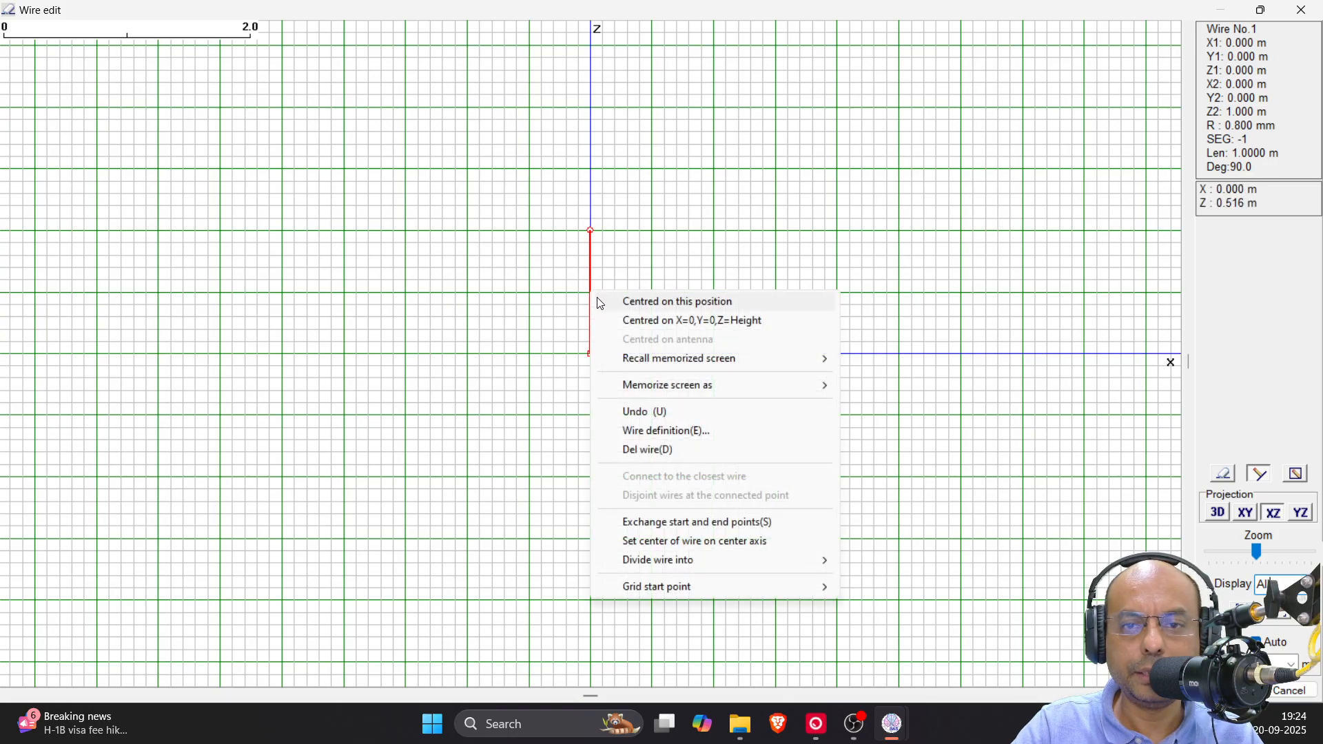
left_click(684, 432)
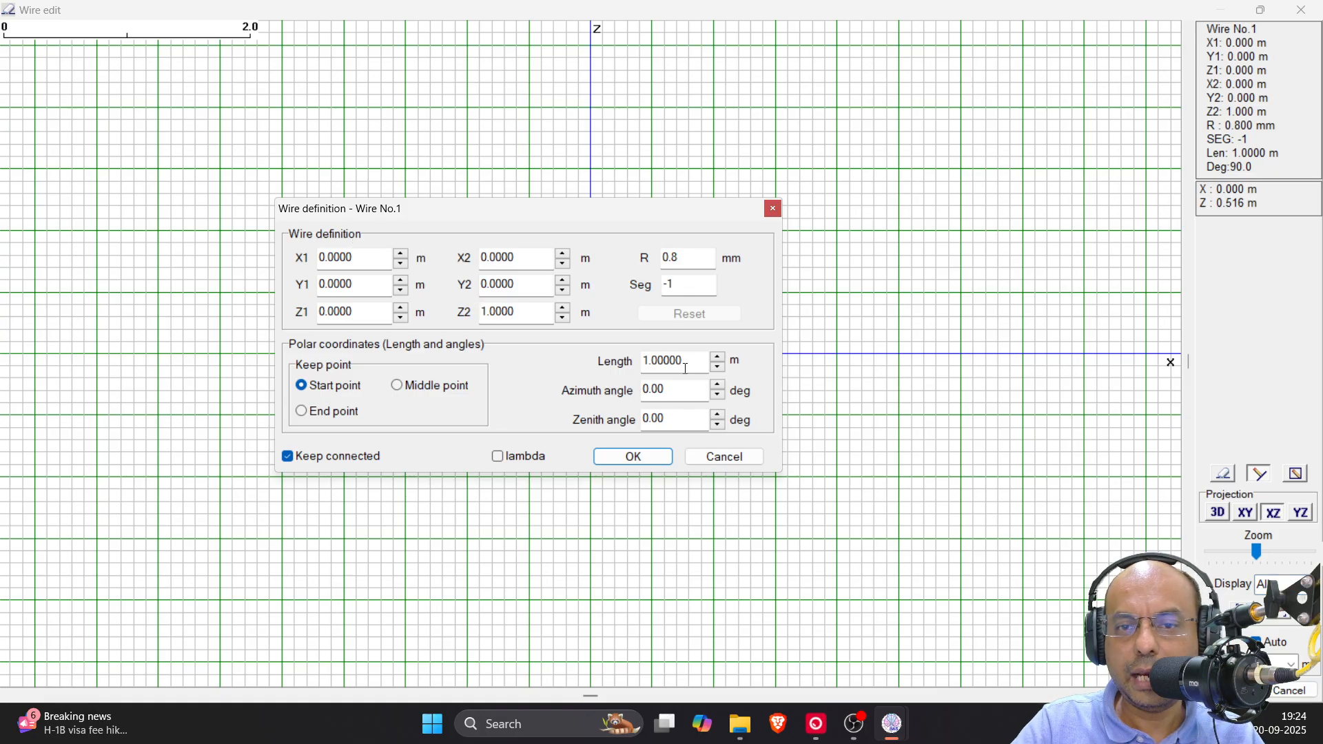
left_click_drag(691, 361, 632, 363)
type("0.5")
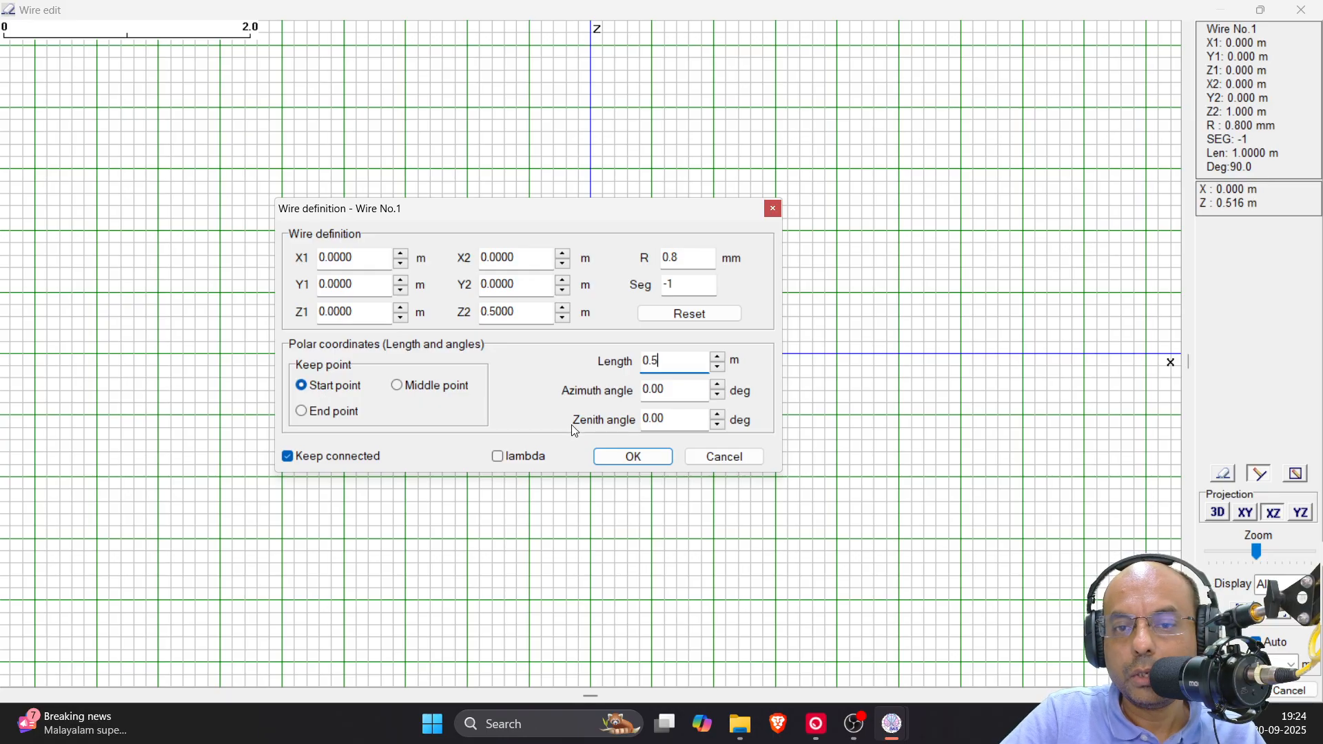
left_click(640, 461)
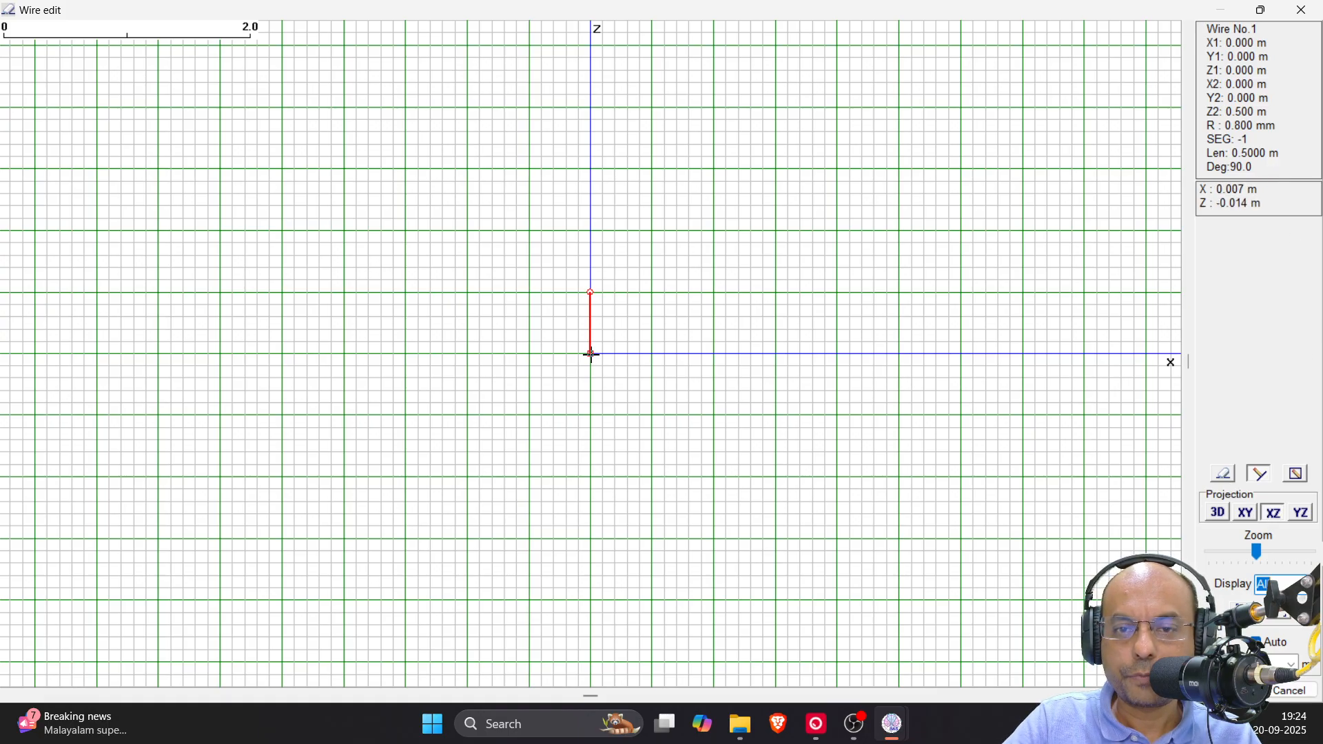
Draw a radial from the origin sloping 45° downward toward +X and set its length to 0.5 m
left_click_drag(591, 355, 651, 415)
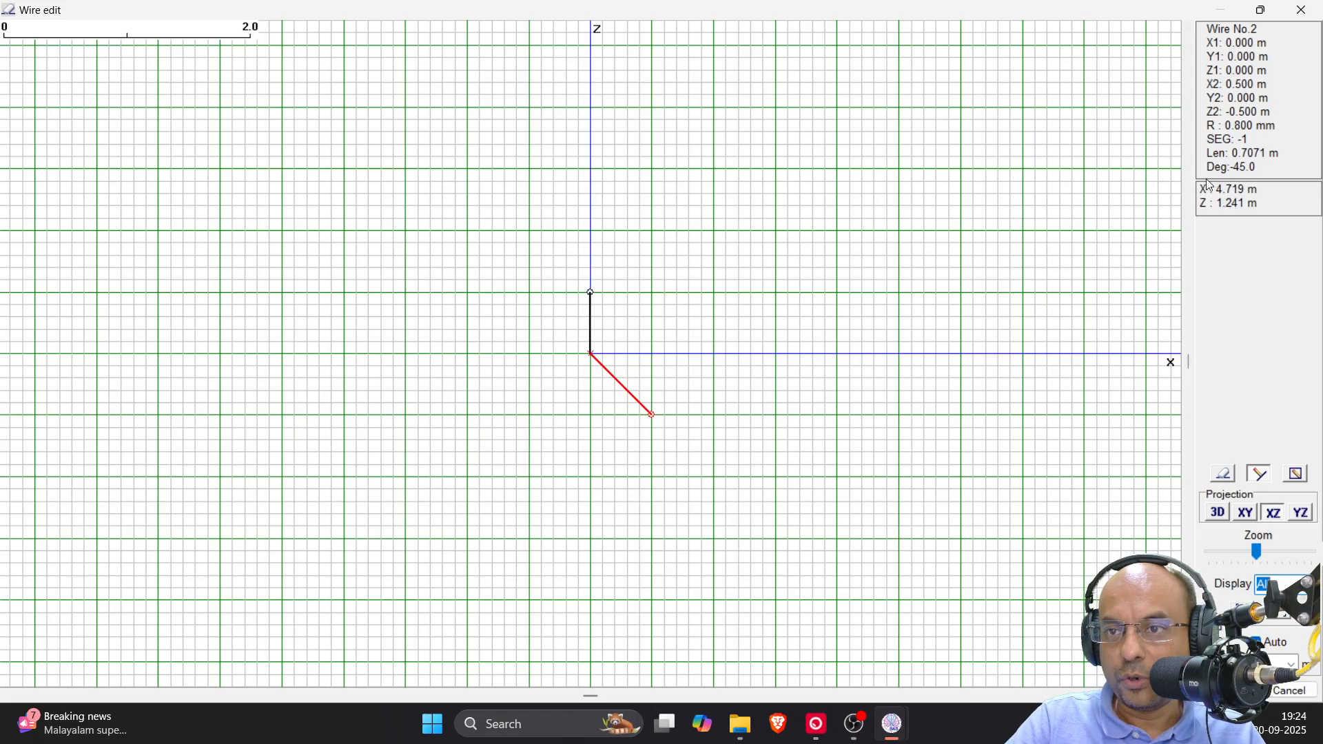
right_click(629, 394)
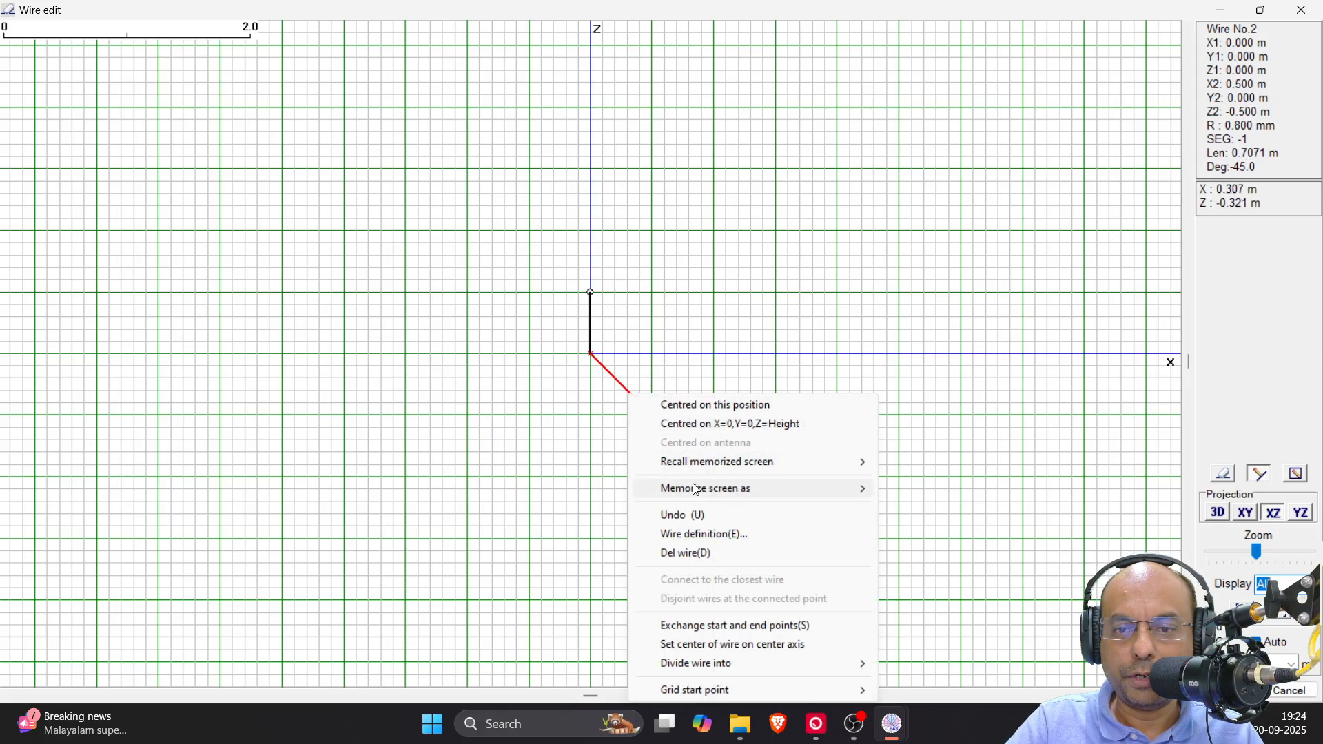
left_click(715, 534)
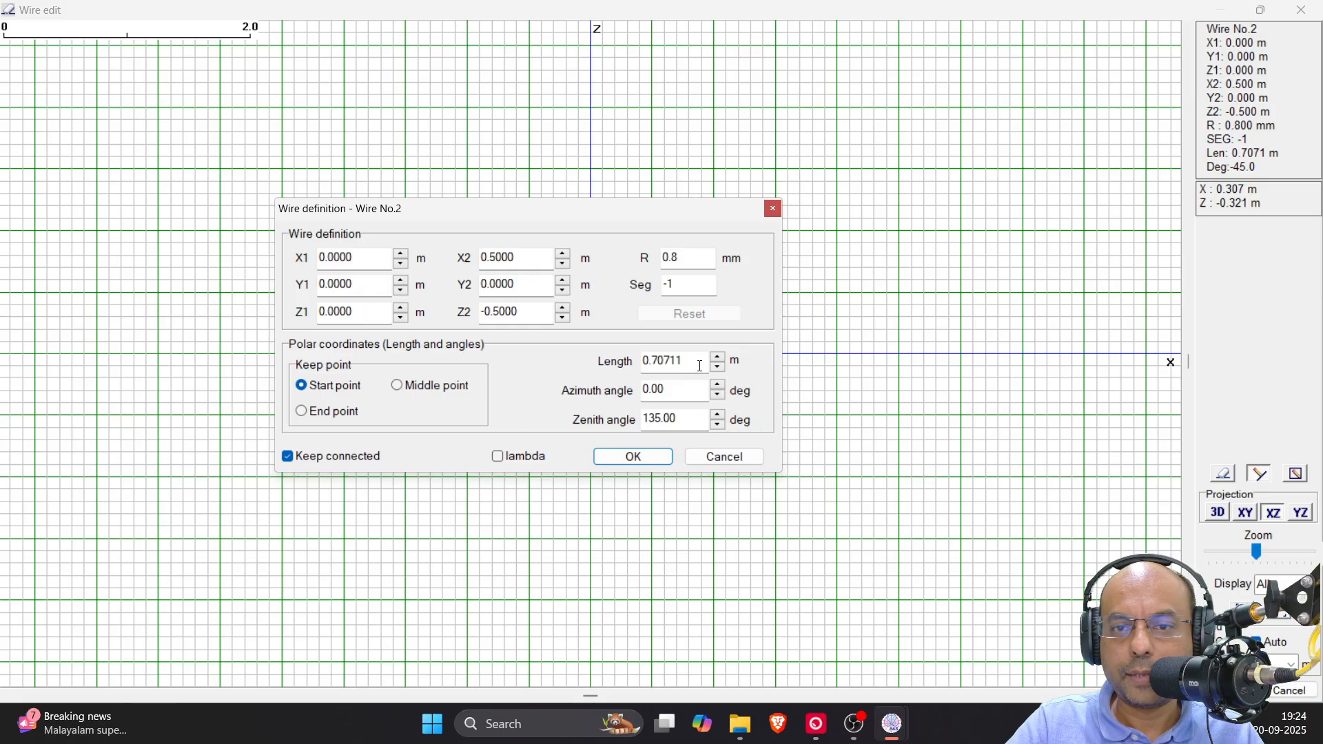
left_click_drag(682, 360, 636, 364)
type("0.5")
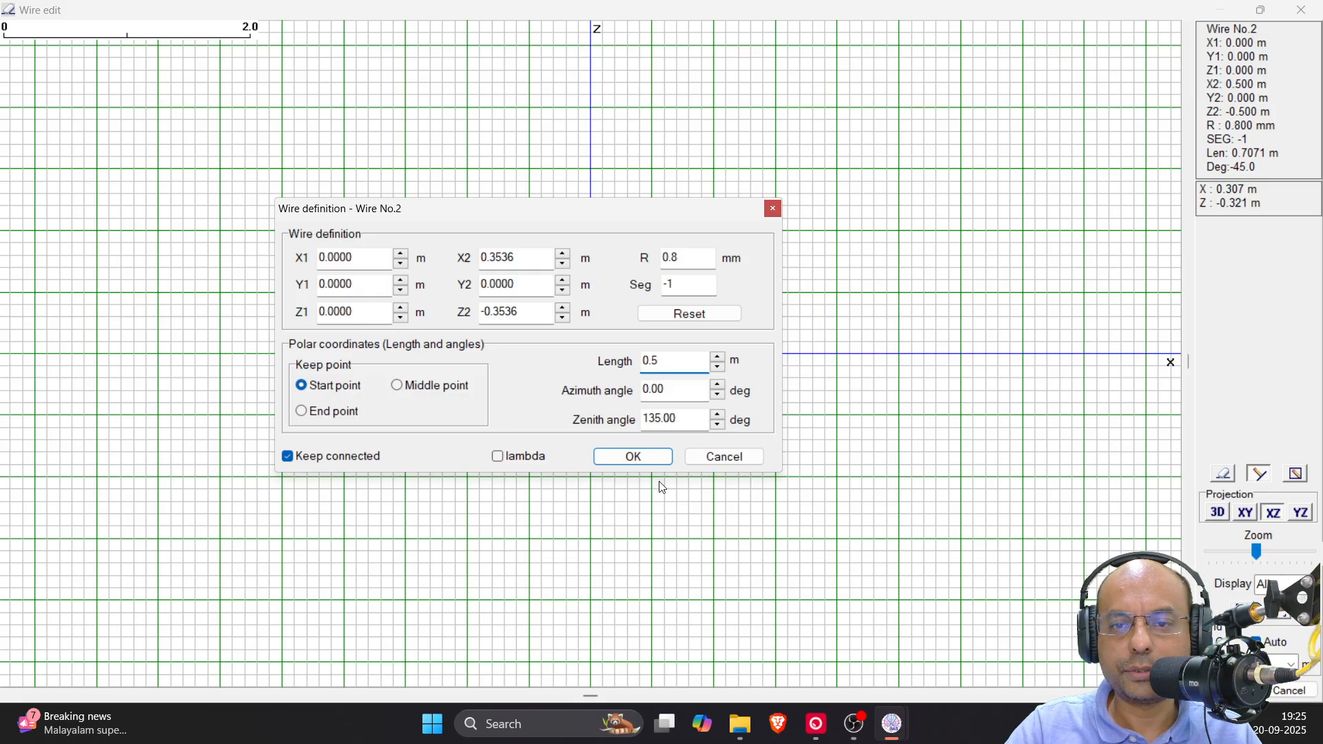
left_click(634, 459)
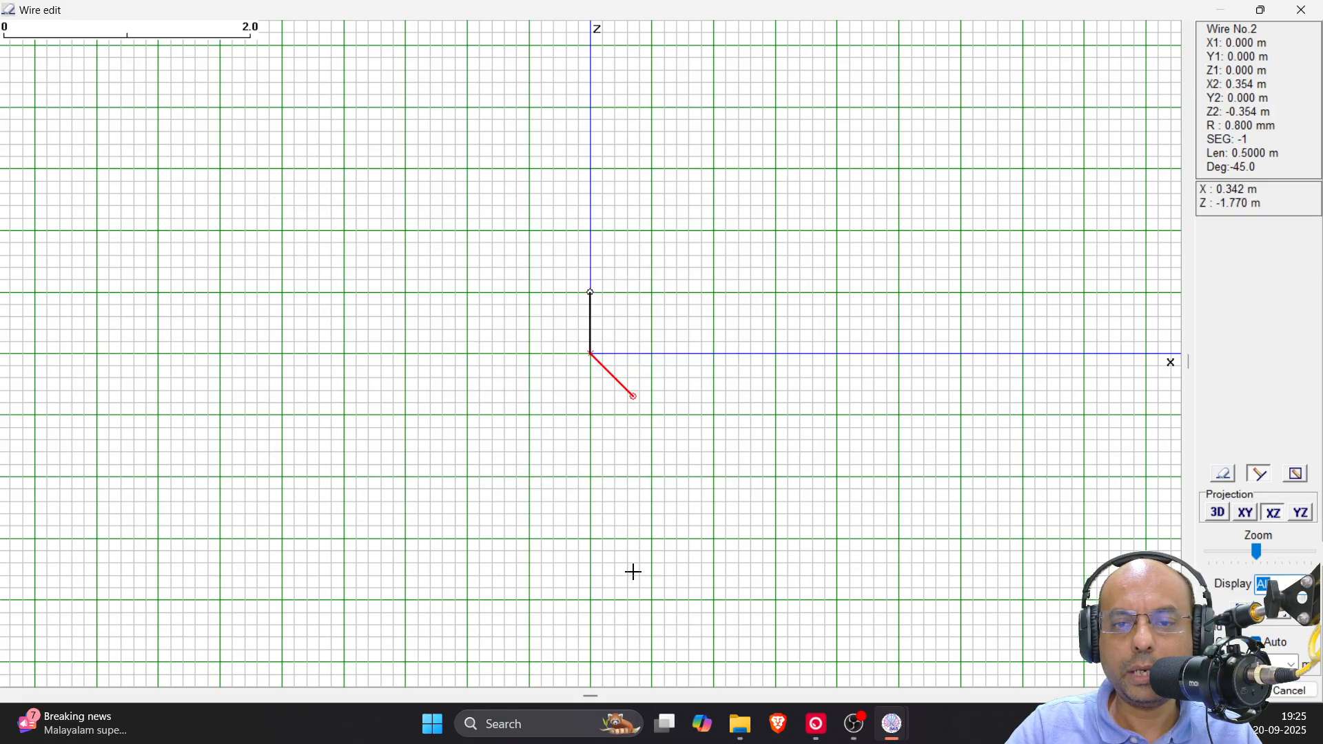
Draw a matching radial from the origin sloping 45° downward toward -X and set its length to 0.5 m
left_click_drag(588, 356, 527, 415)
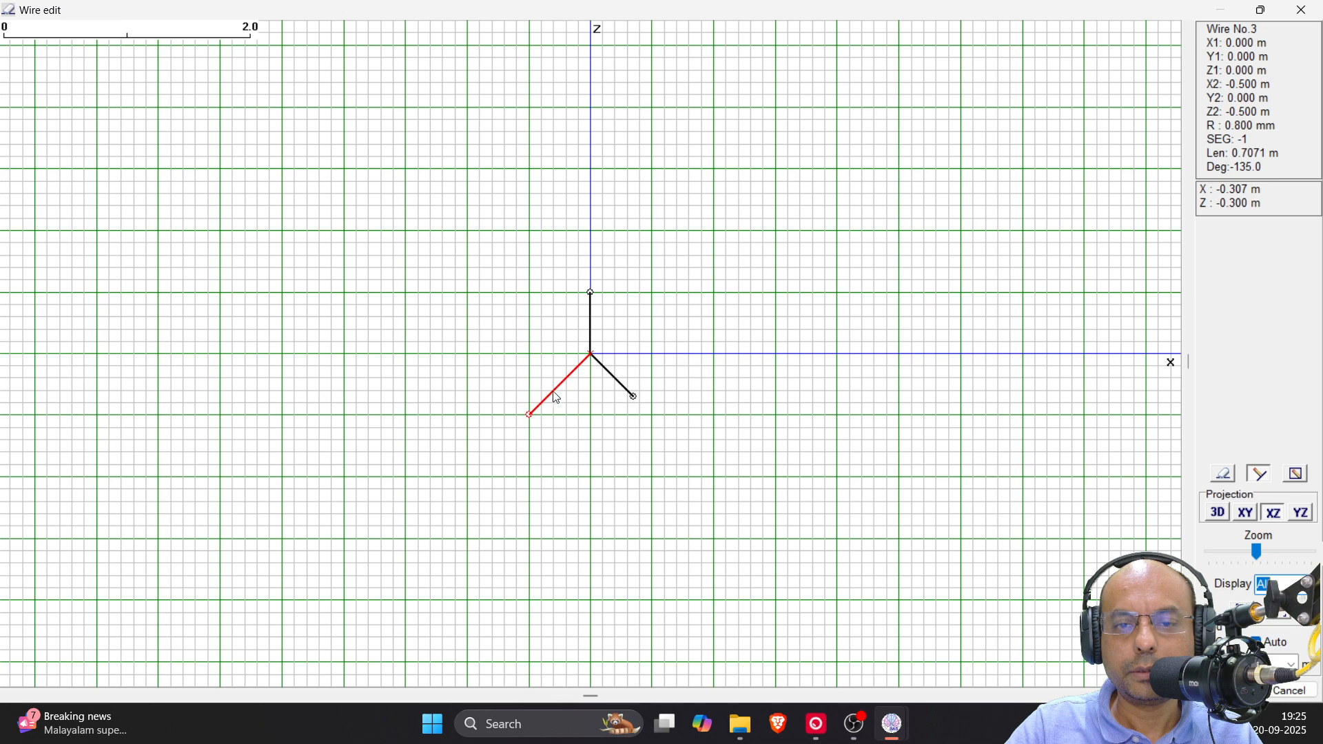
right_click(557, 398)
left_click(629, 531)
left_click_drag(684, 361, 619, 362)
type("0.5")
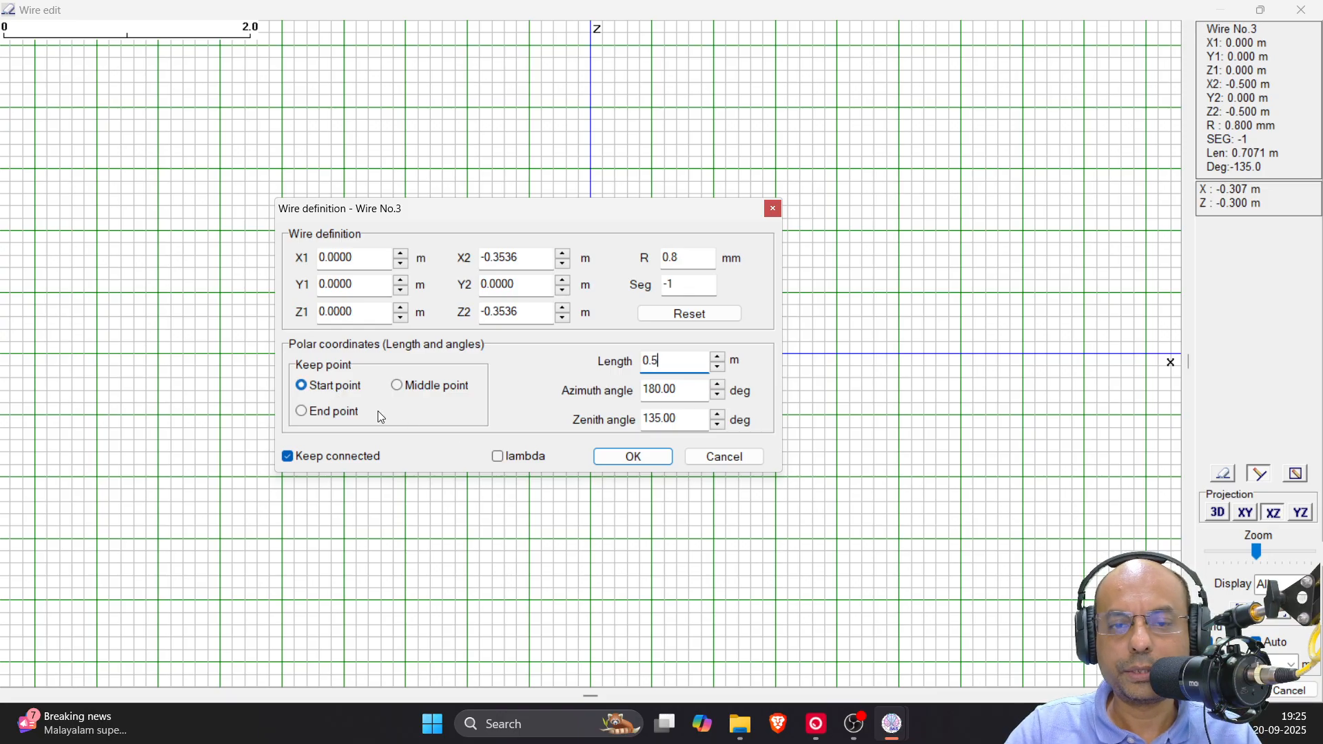
left_click(629, 460)
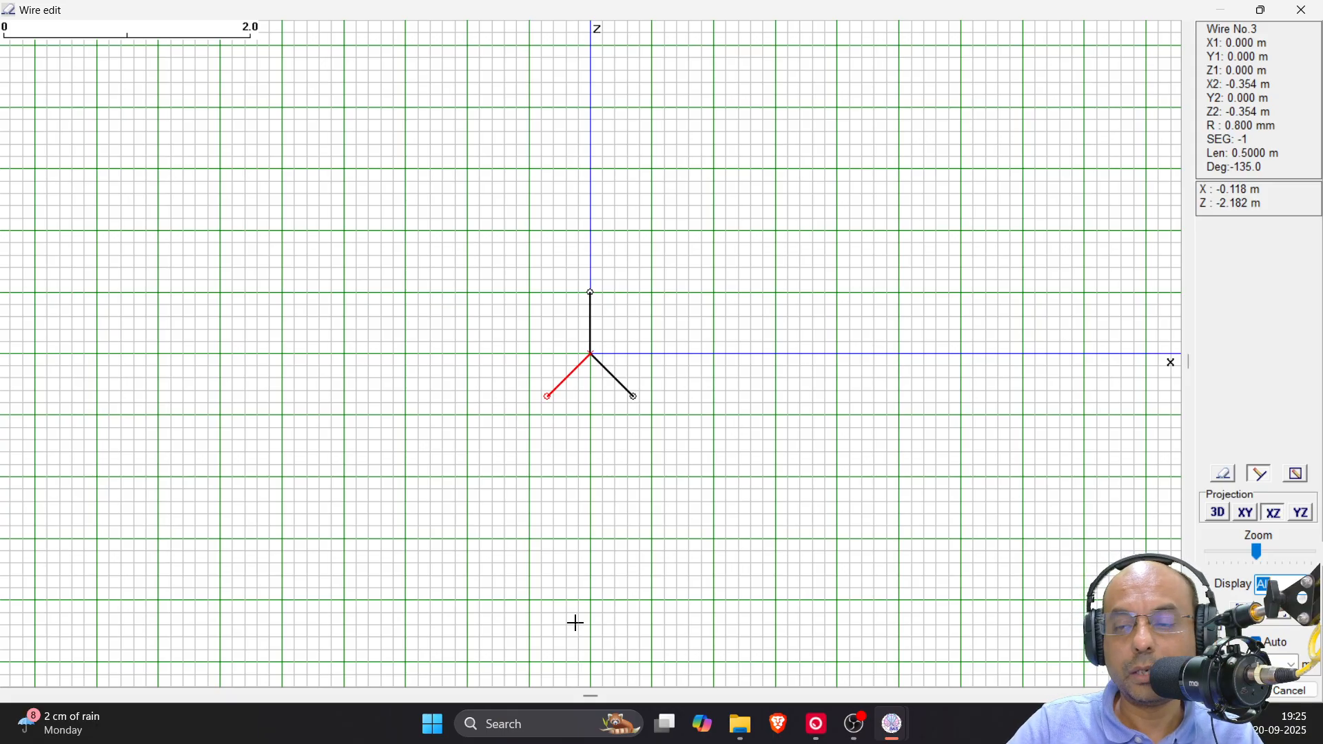
In the YZ projection, draw a radial from the origin sloping 45° downward toward +Y and set its length to 0.5 m
left_click(1309, 514)
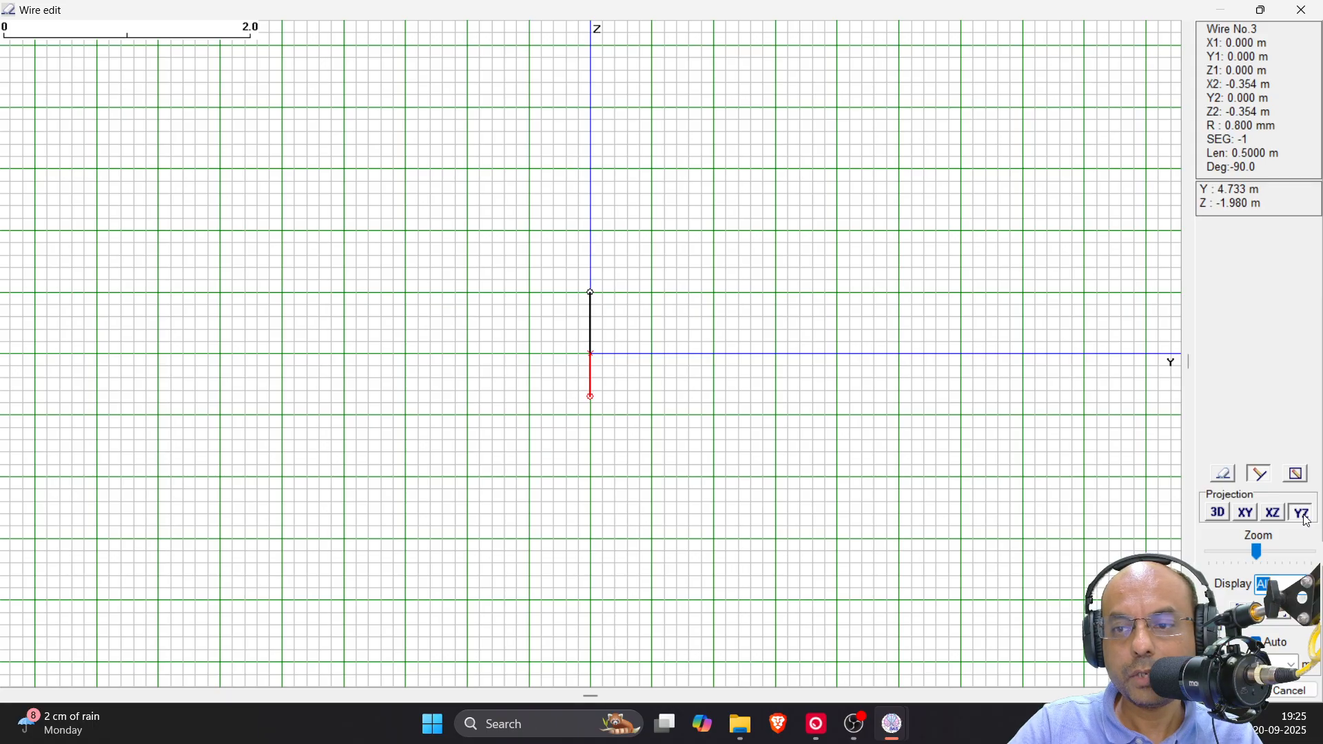
left_click_drag(592, 355, 652, 414)
right_click(635, 398)
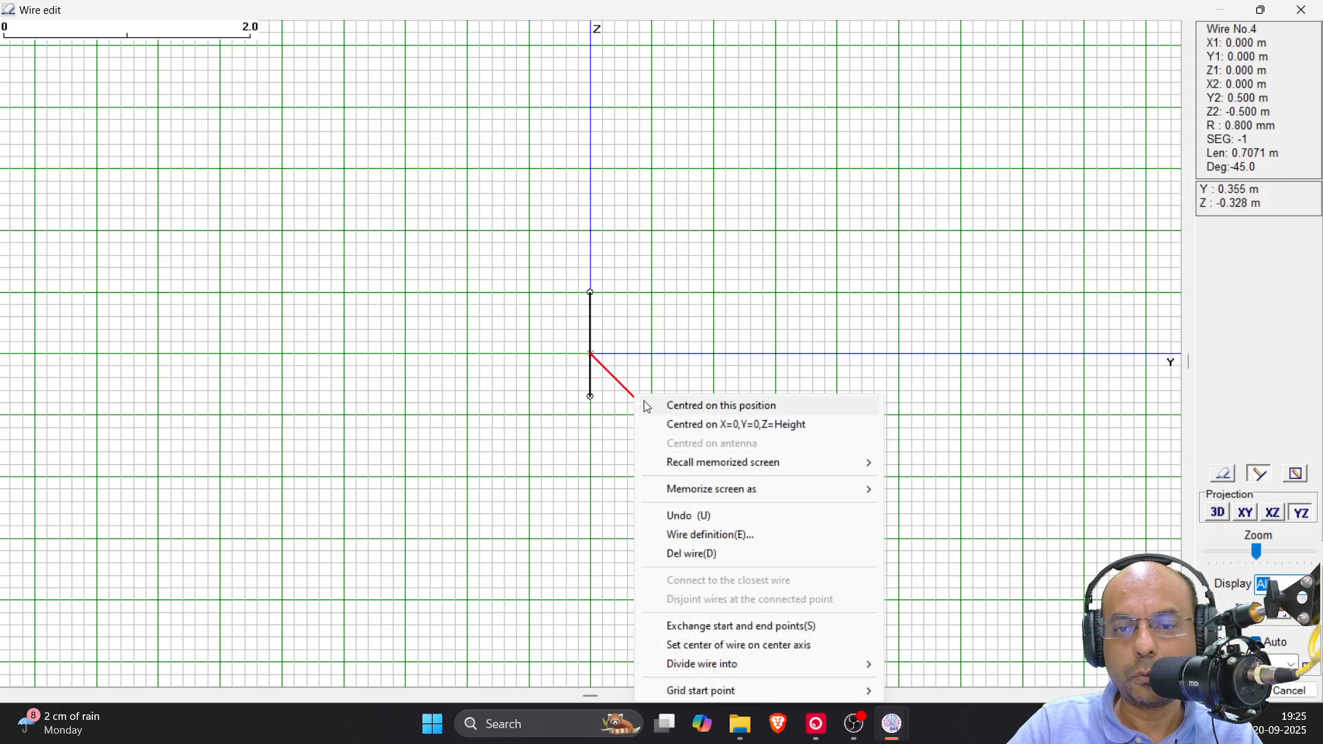
left_click(710, 535)
left_click_drag(690, 362, 628, 364)
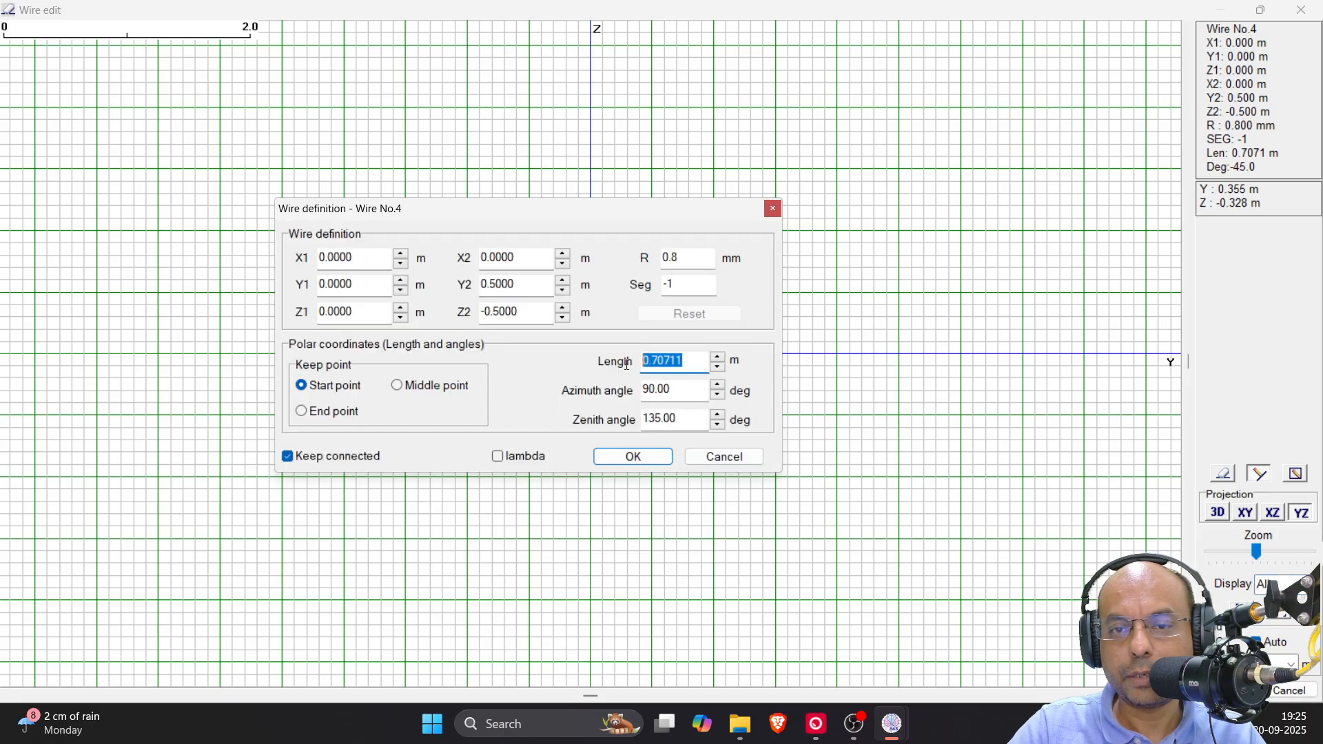
type("0.5")
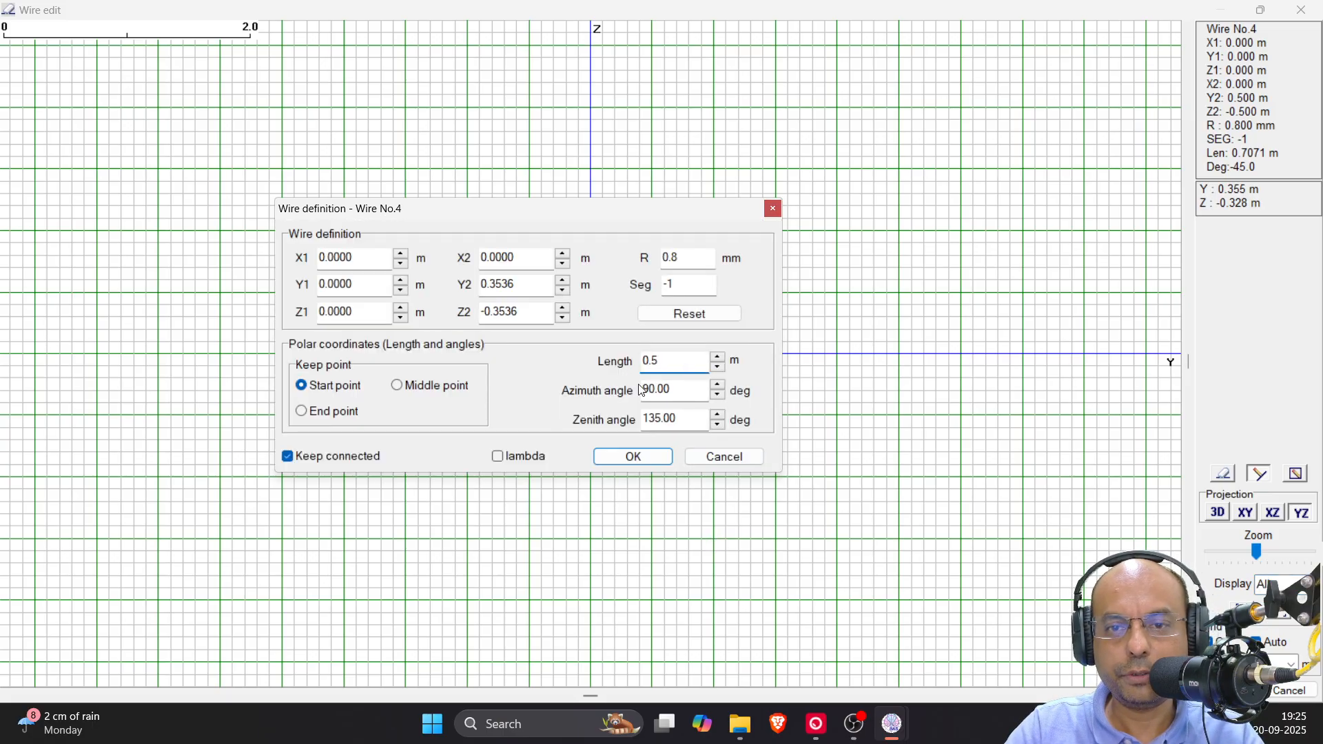
left_click(633, 458)
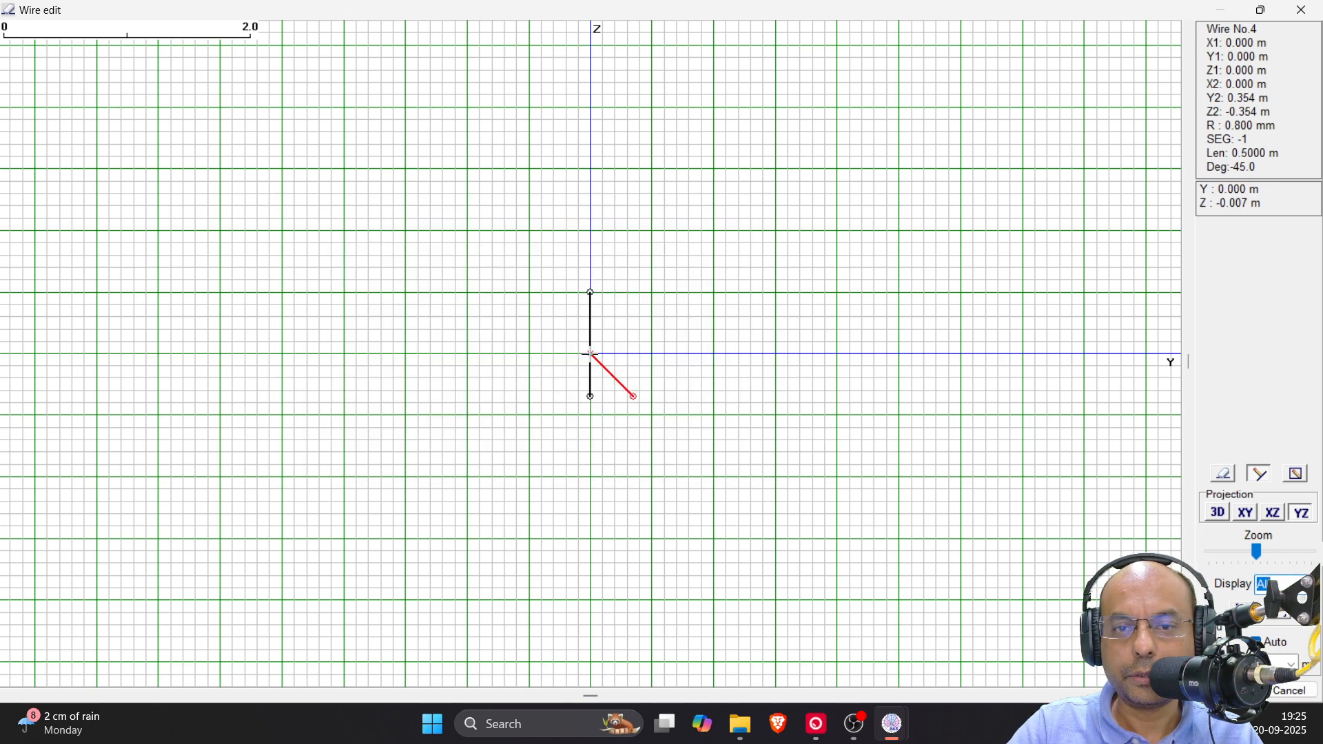
Draw the opposite radial sloping 45° downward toward -Y with a length of 0.5 m, and accept the wire edits
left_click_drag(591, 354, 529, 414)
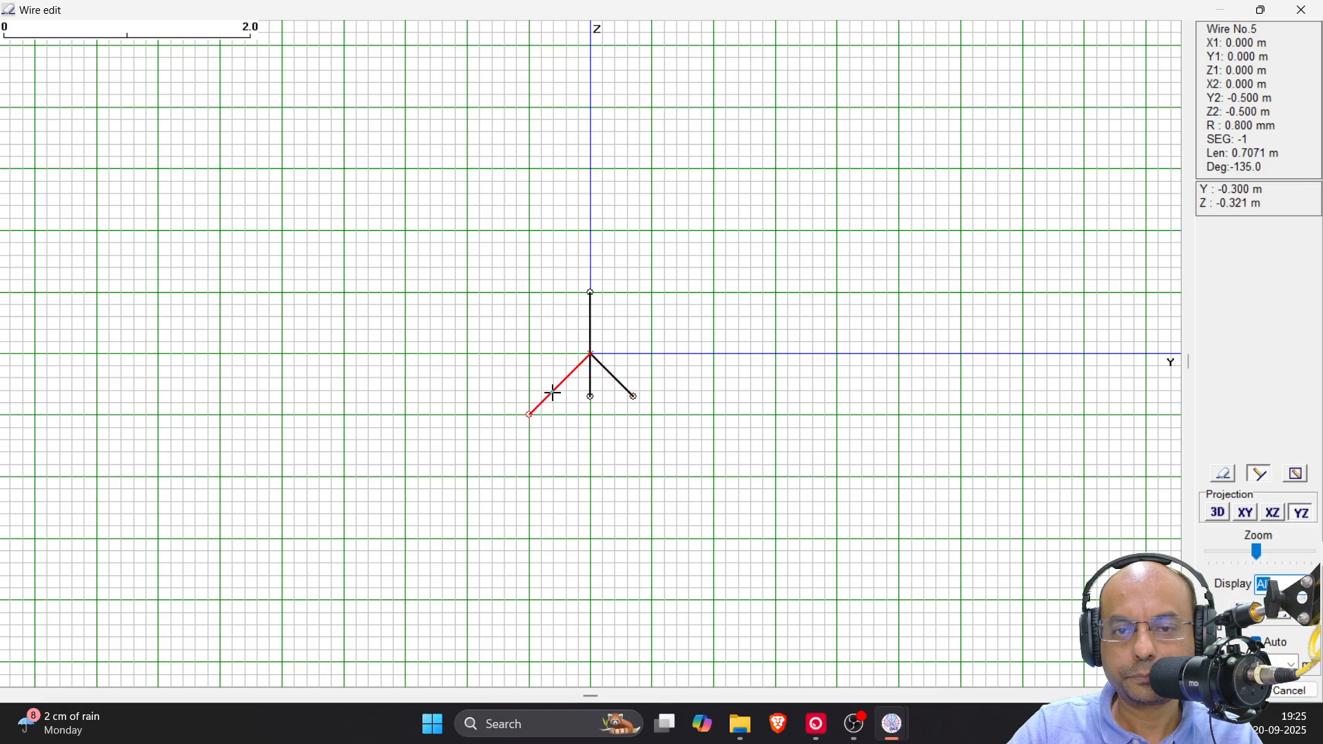
right_click(553, 392)
left_click(624, 532)
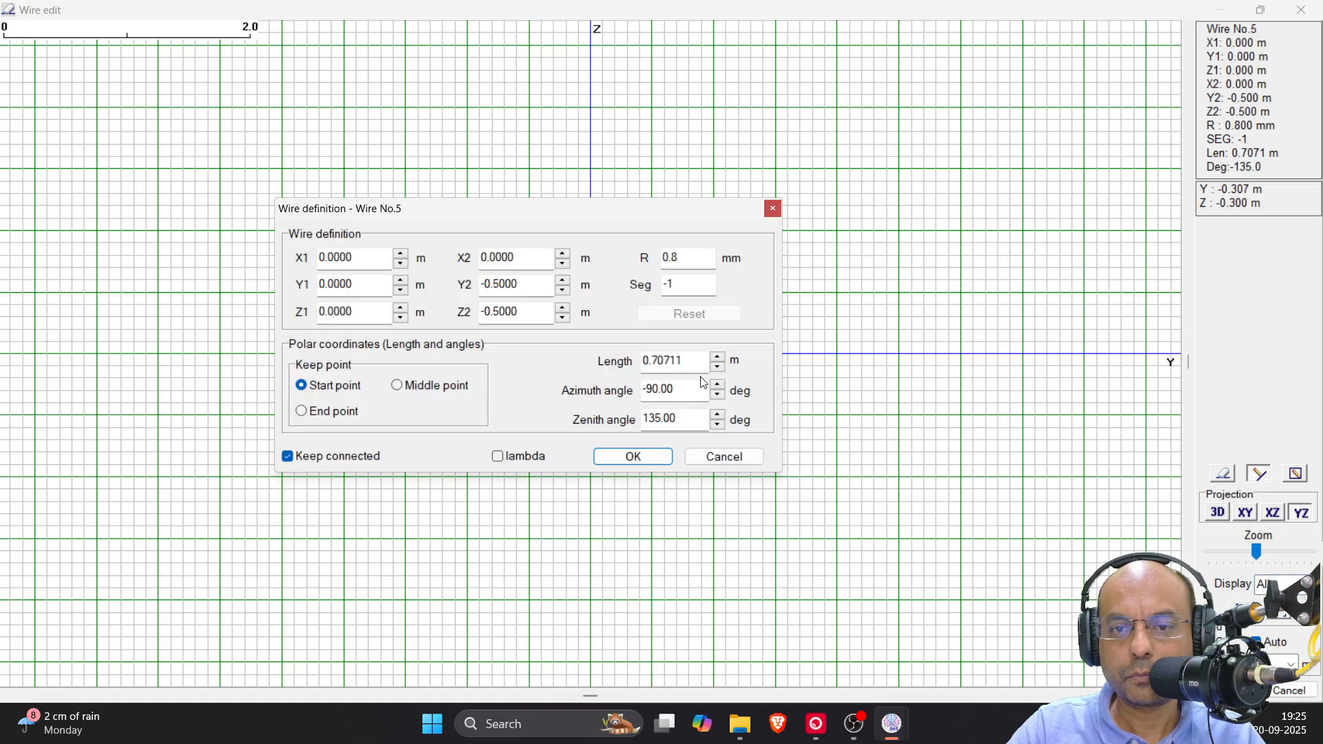
left_click_drag(693, 363, 576, 366)
type("5")
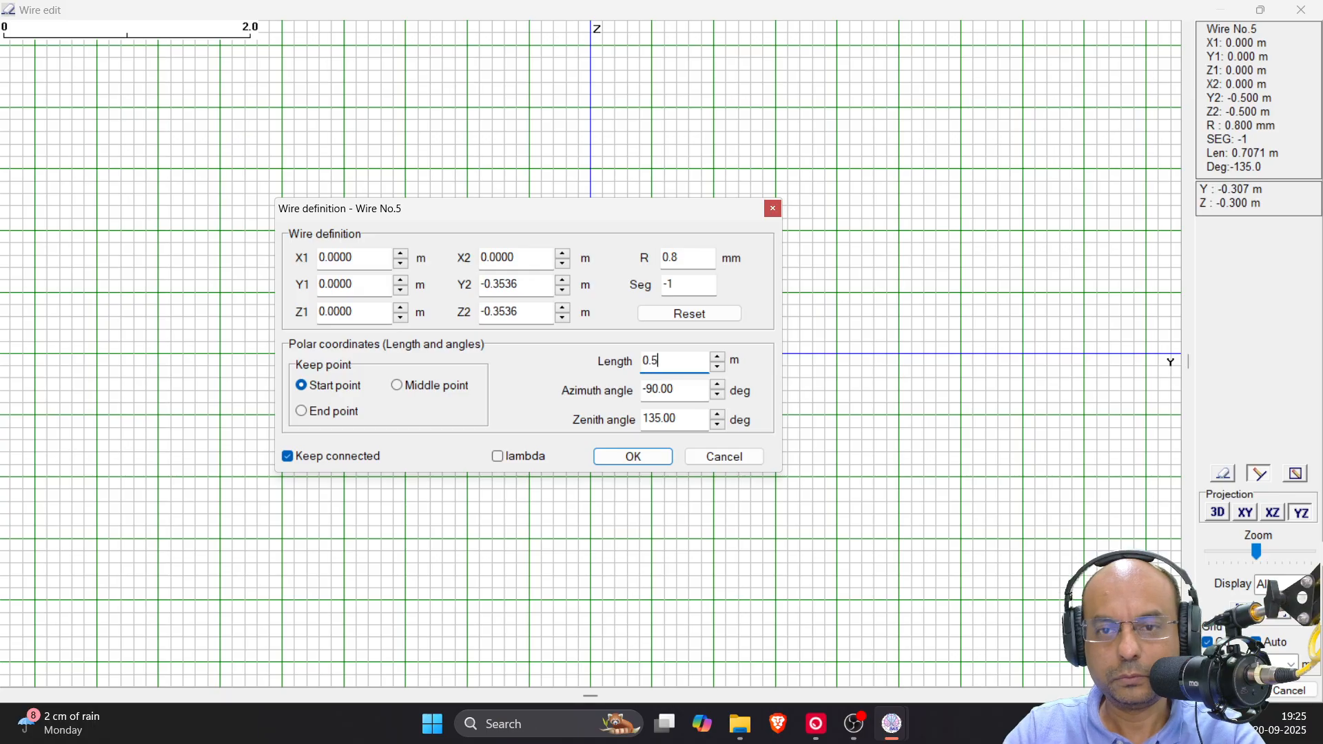
left_click(622, 458)
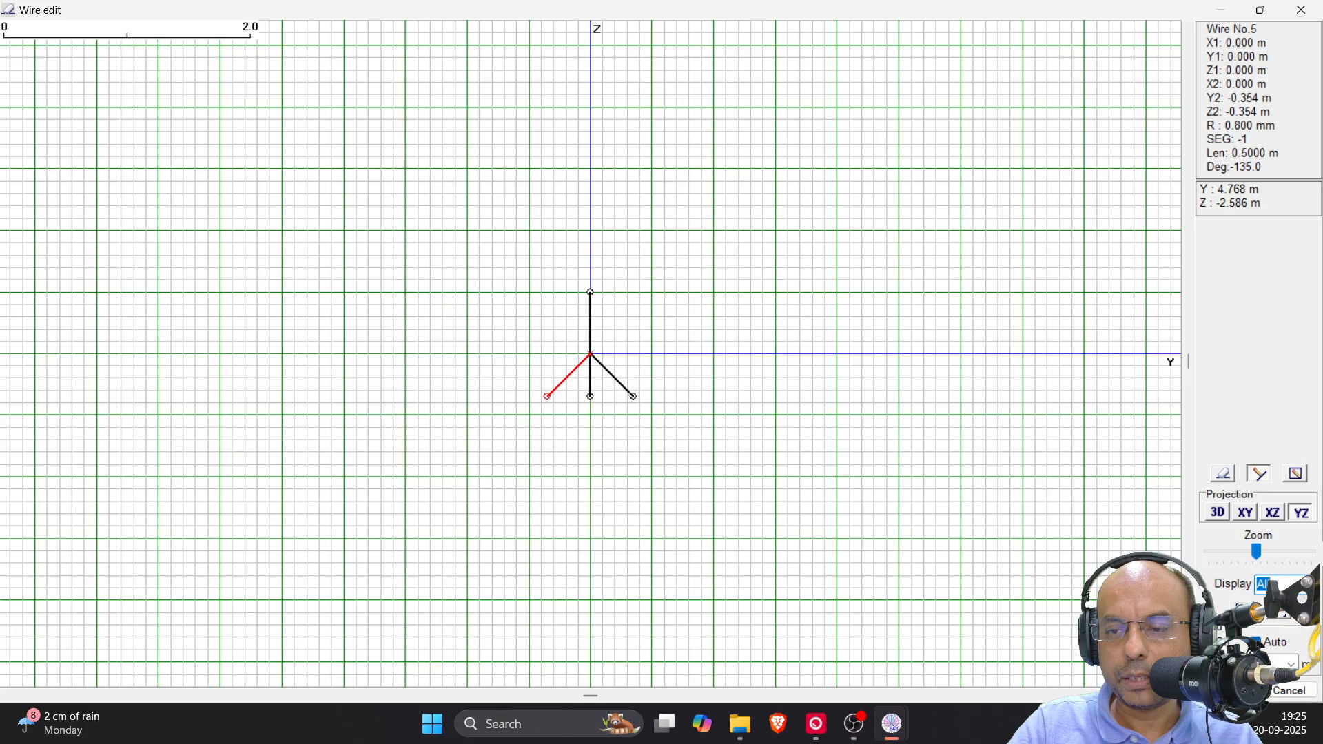
left_click(1231, 691)
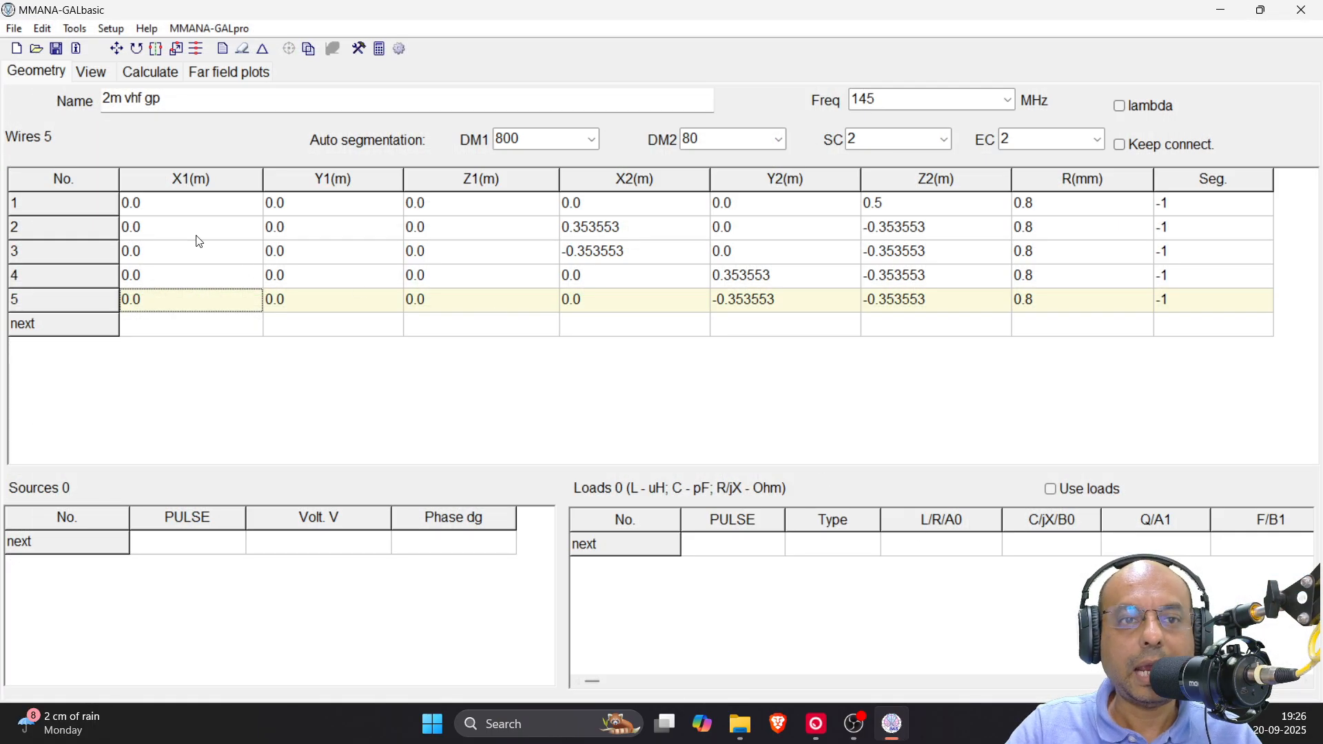
Examine the antenna model in 3D, checking the layout and definitions of the vertical element and the sloping radials
left_click(96, 74)
left_click(47, 72)
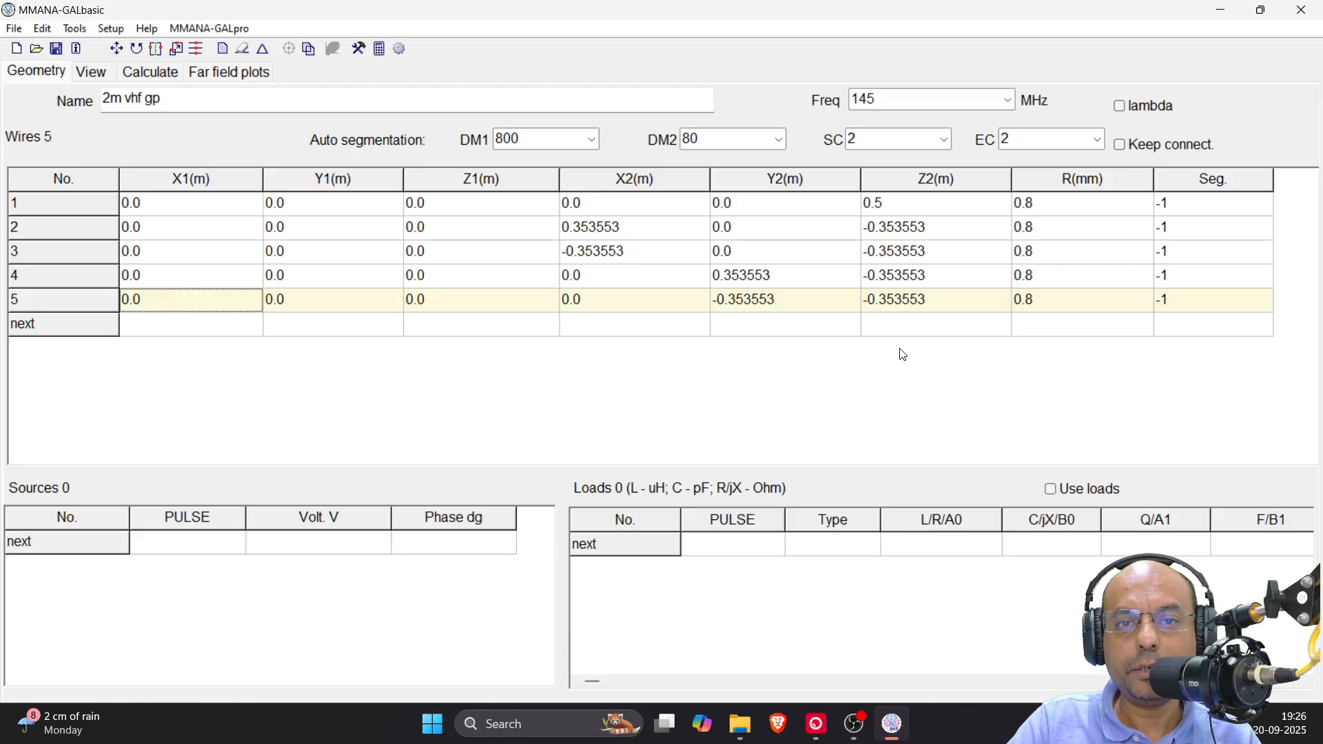
left_click(99, 78)
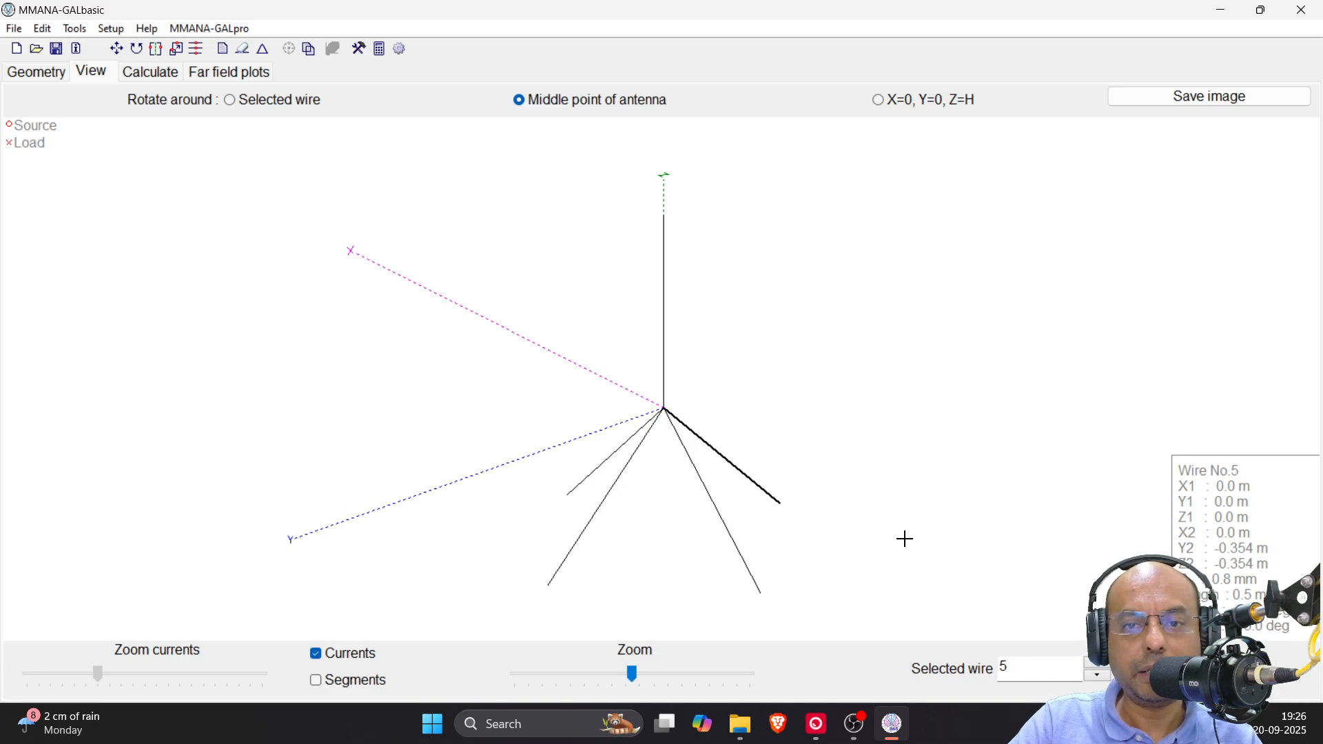
mouse_move(913, 478)
left_mouse_down()
mouse_move(913, 467)
mouse_move(912, 487)
mouse_move(931, 482)
mouse_move(922, 497)
left_mouse_up()
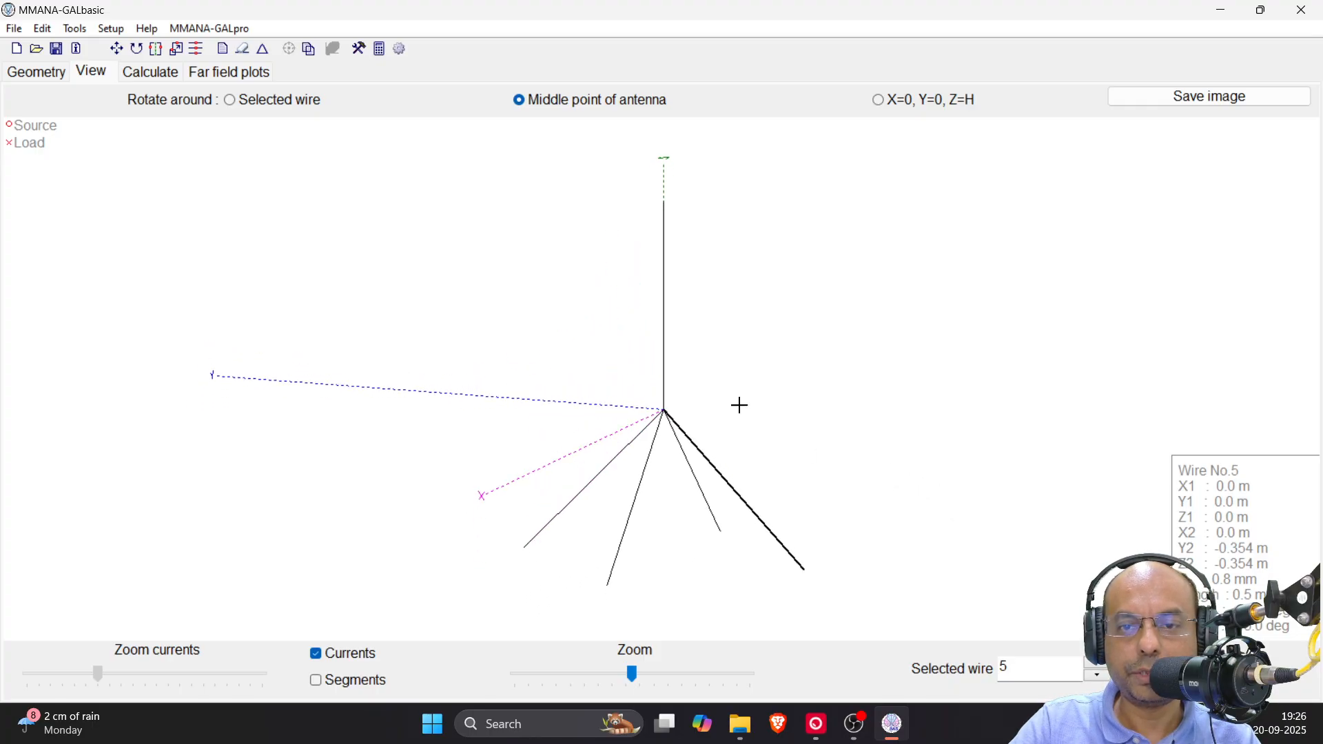
left_click(666, 342)
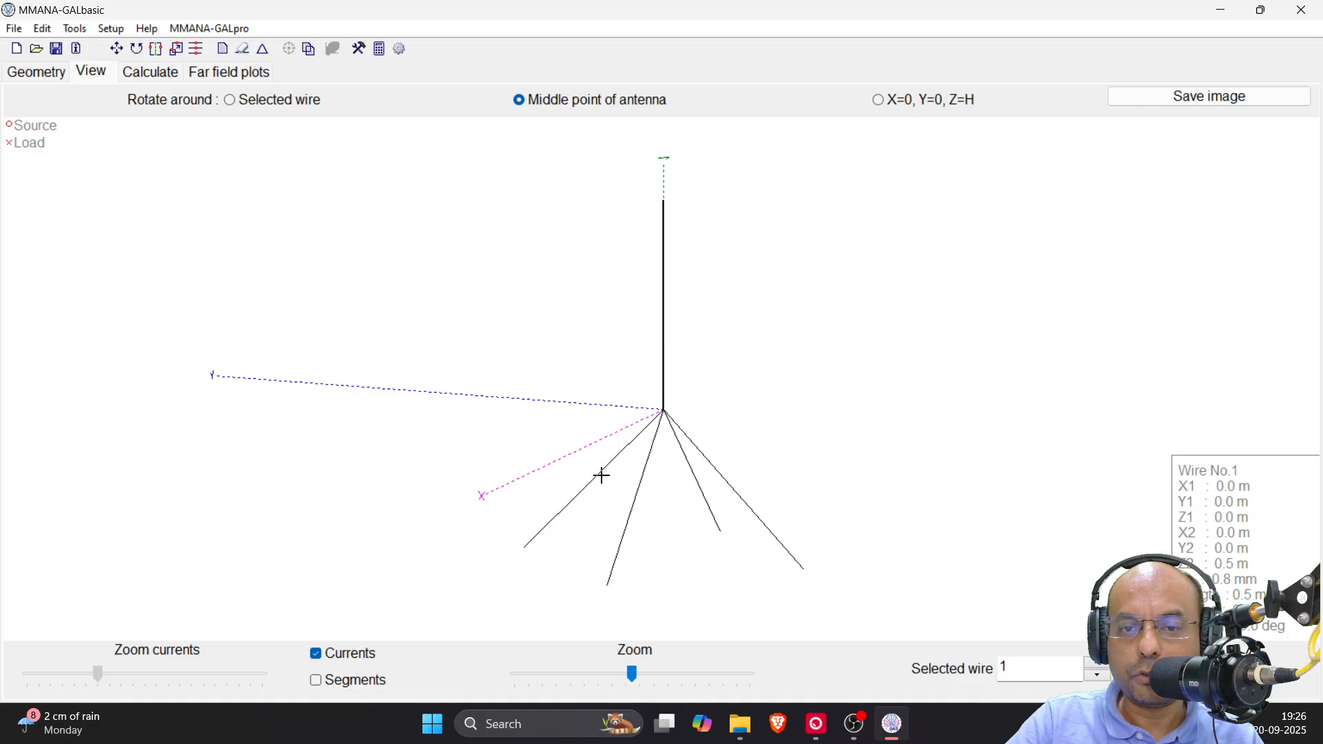
left_click(601, 475)
left_click_drag(635, 488, 656, 505)
left_click(637, 503)
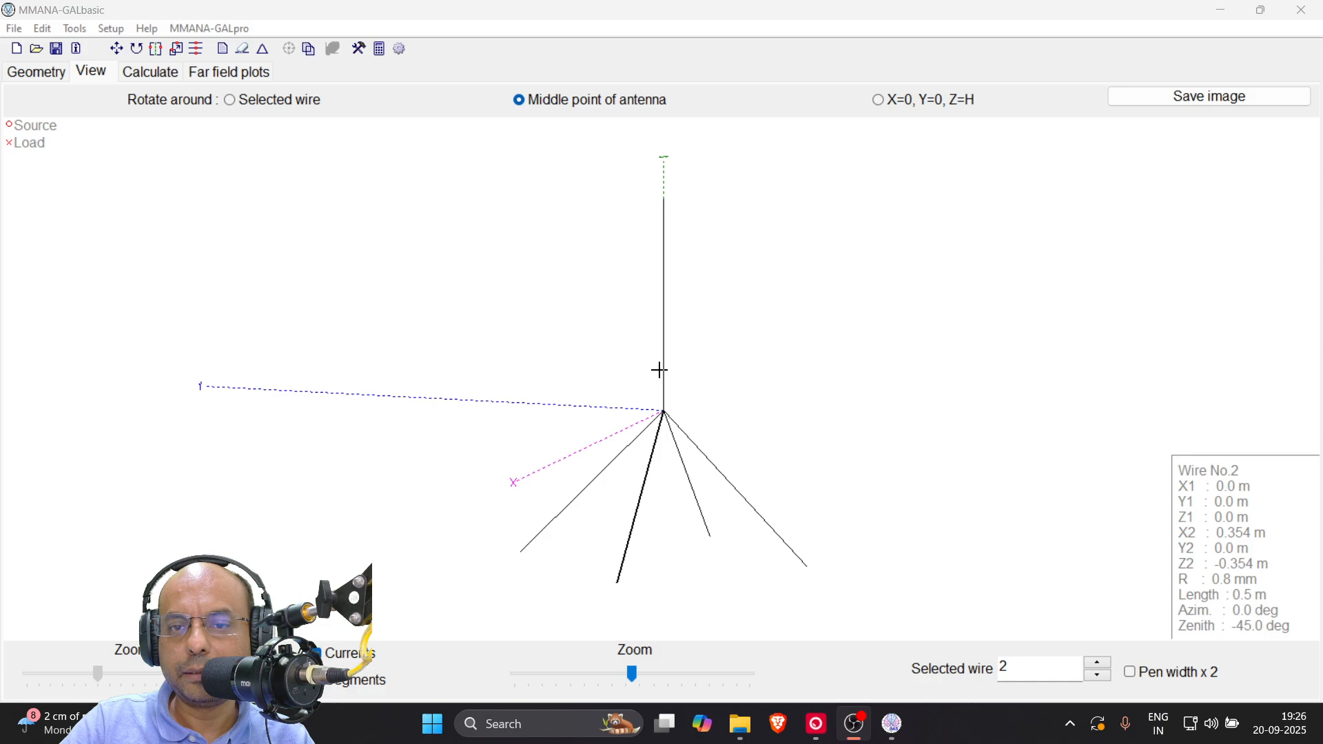
left_click(665, 366)
left_click(664, 357)
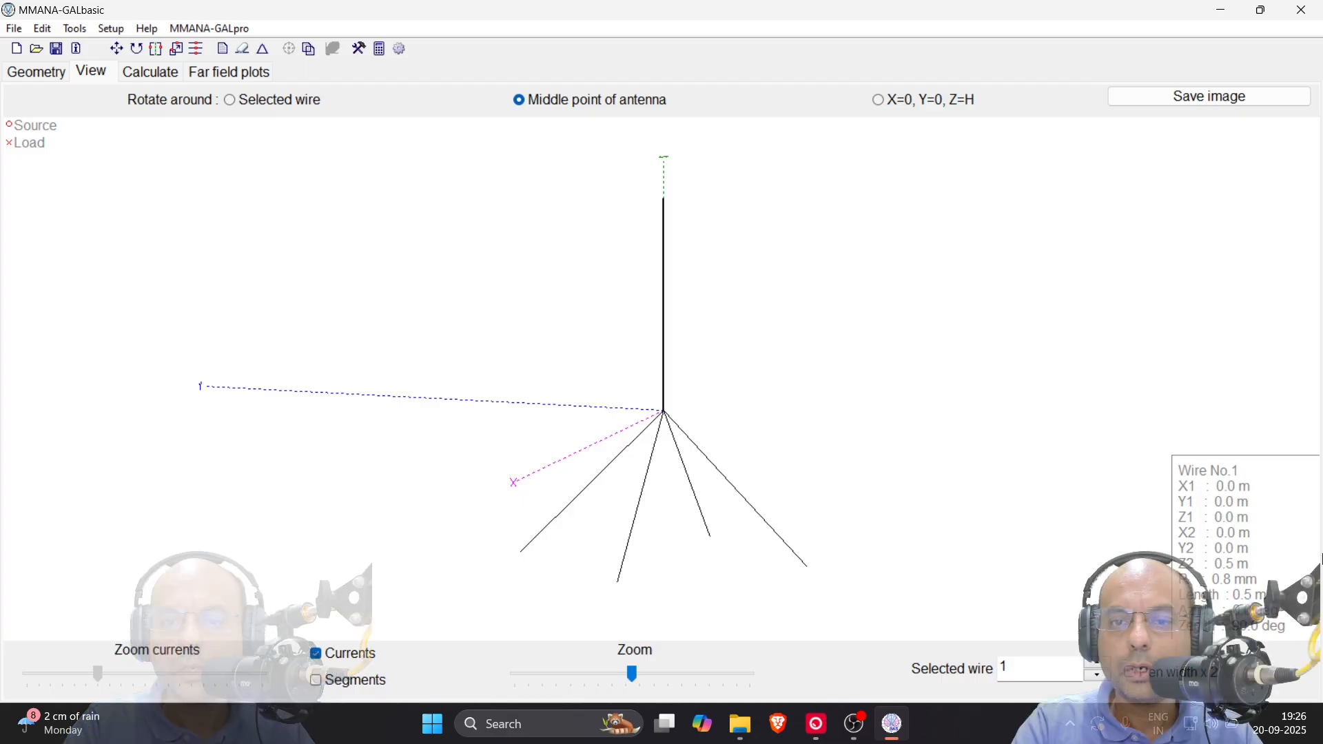
Add a source on pulse w1b at the start of the vertical wire and check its position in 3D
mouse_move(512, 451)
left_mouse_down()
mouse_move(535, 476)
mouse_move(527, 465)
left_mouse_up()
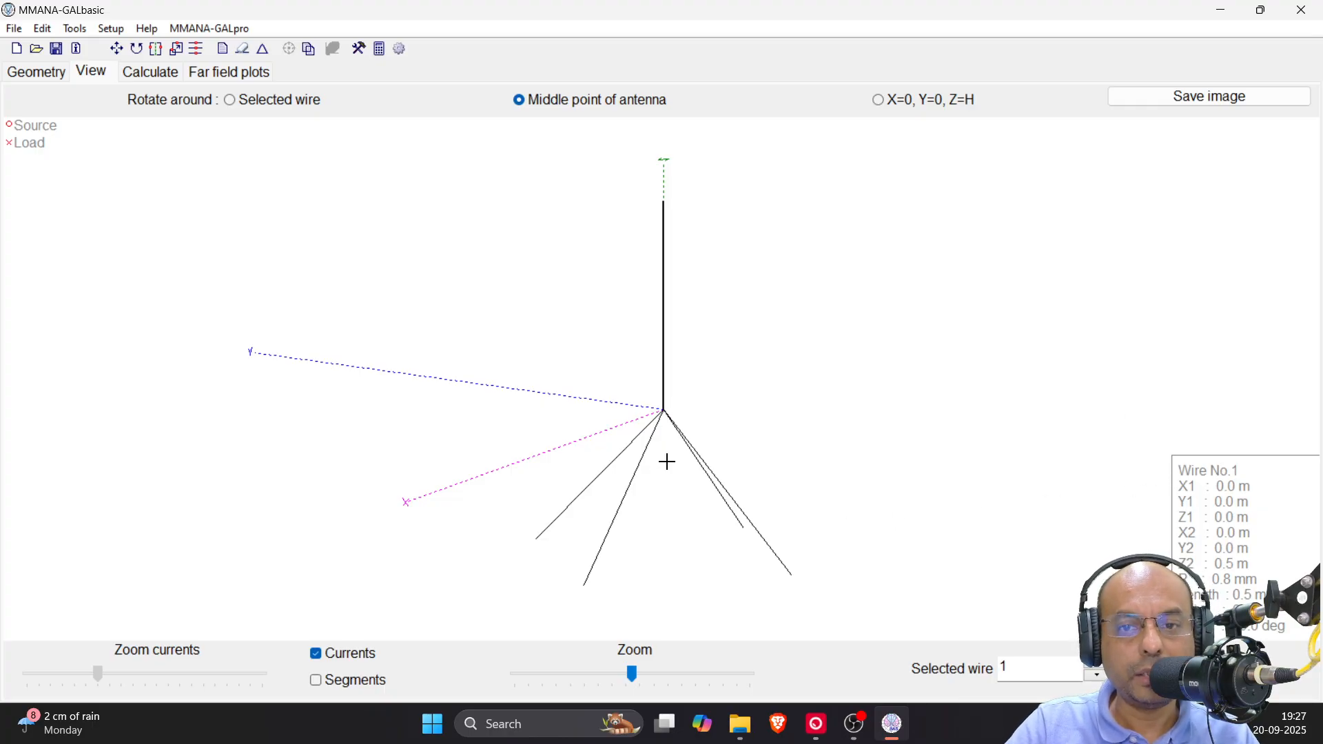
left_click(44, 77)
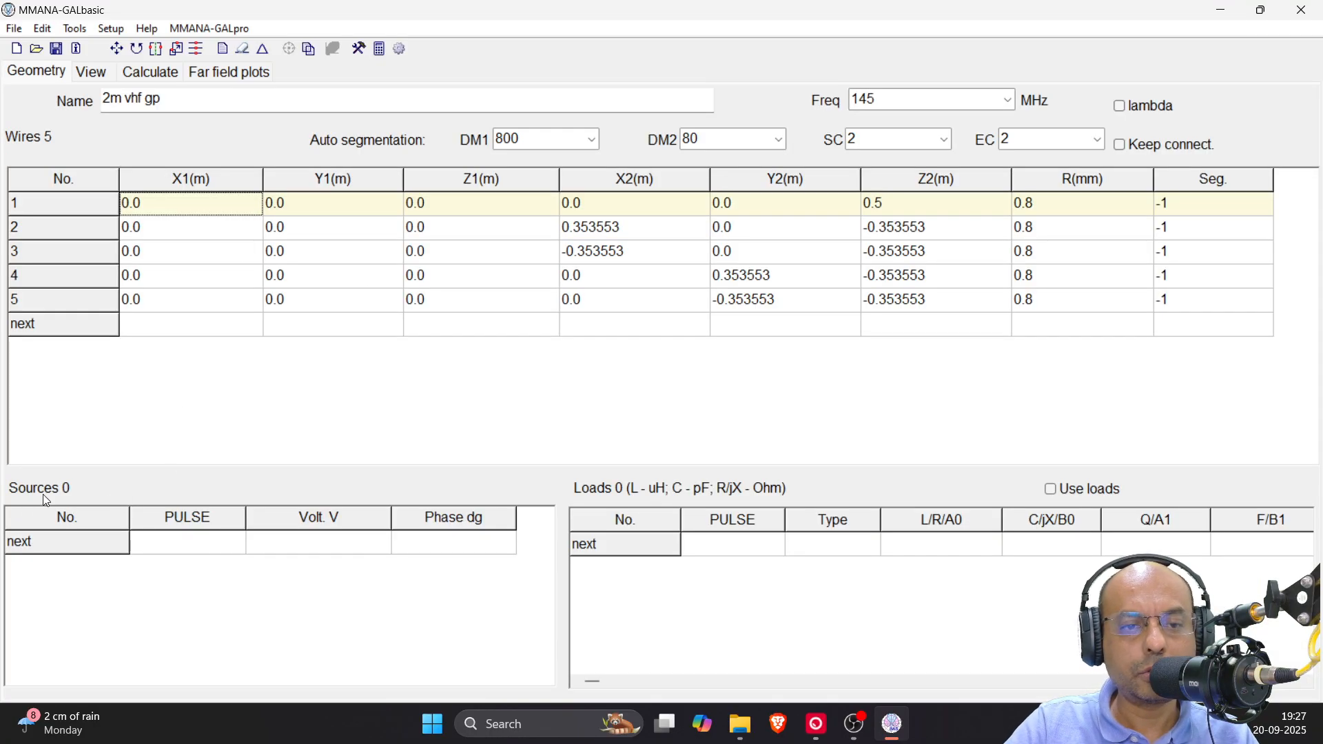
left_click(146, 549)
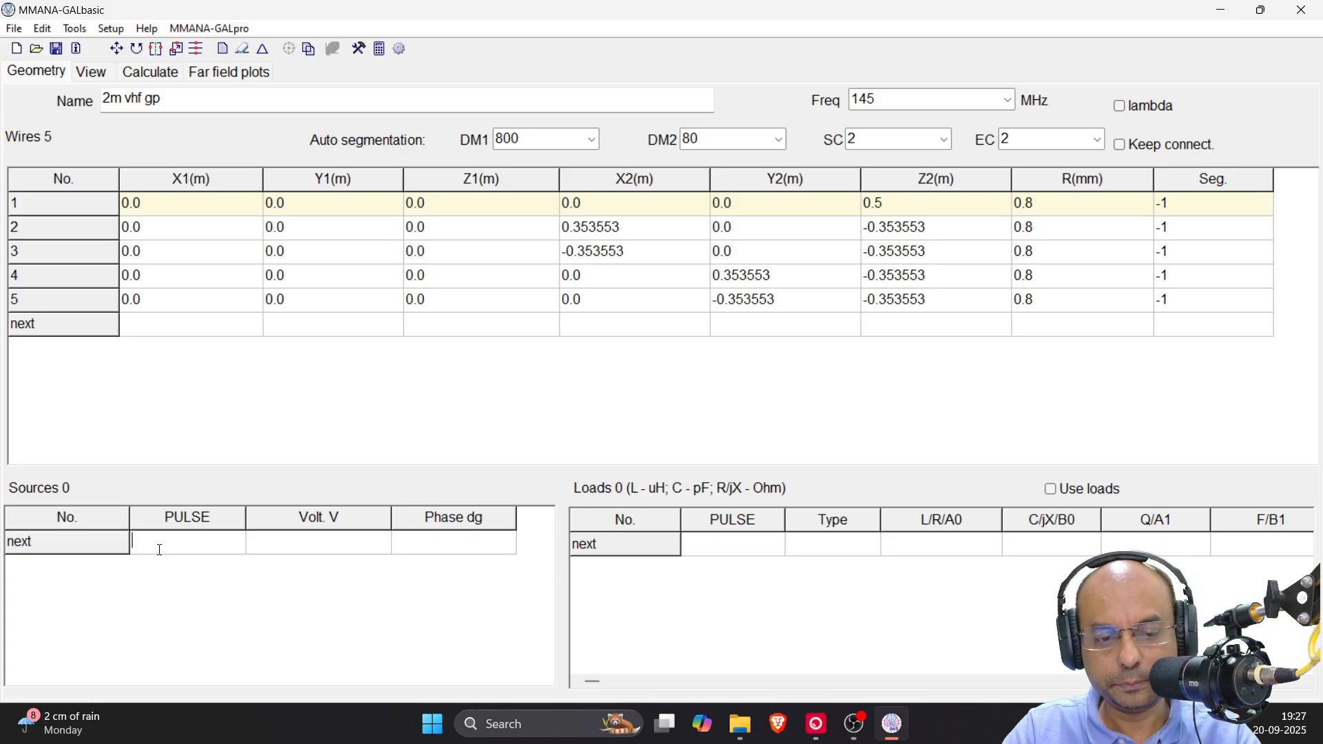
type("w")
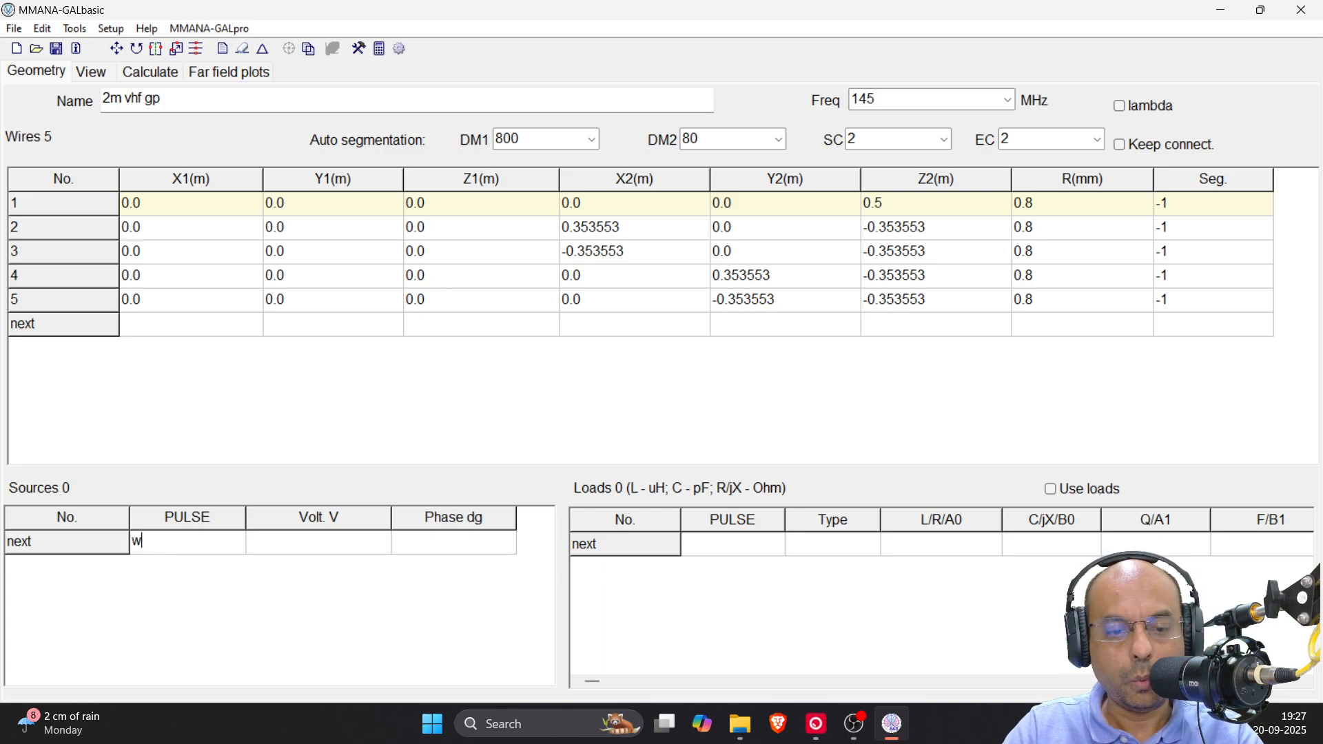
type("1b")
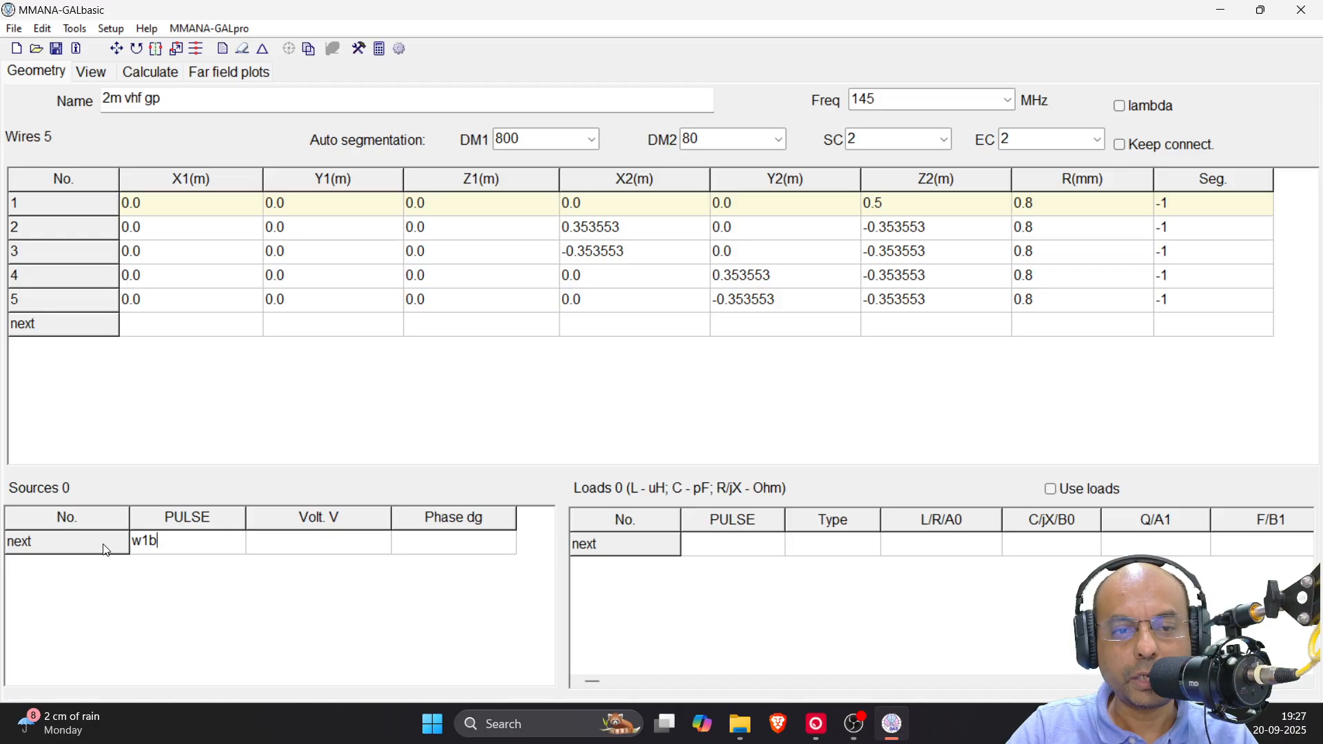
key("Return")
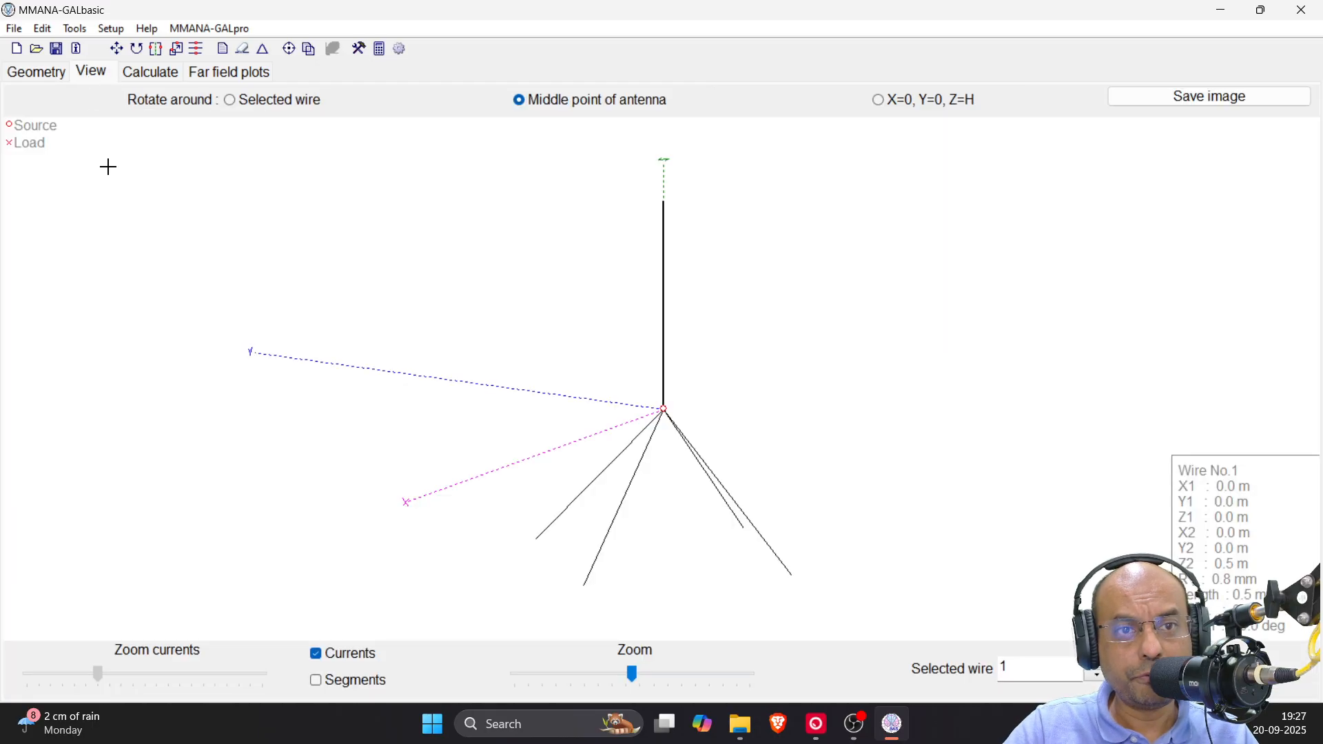
left_click(90, 73)
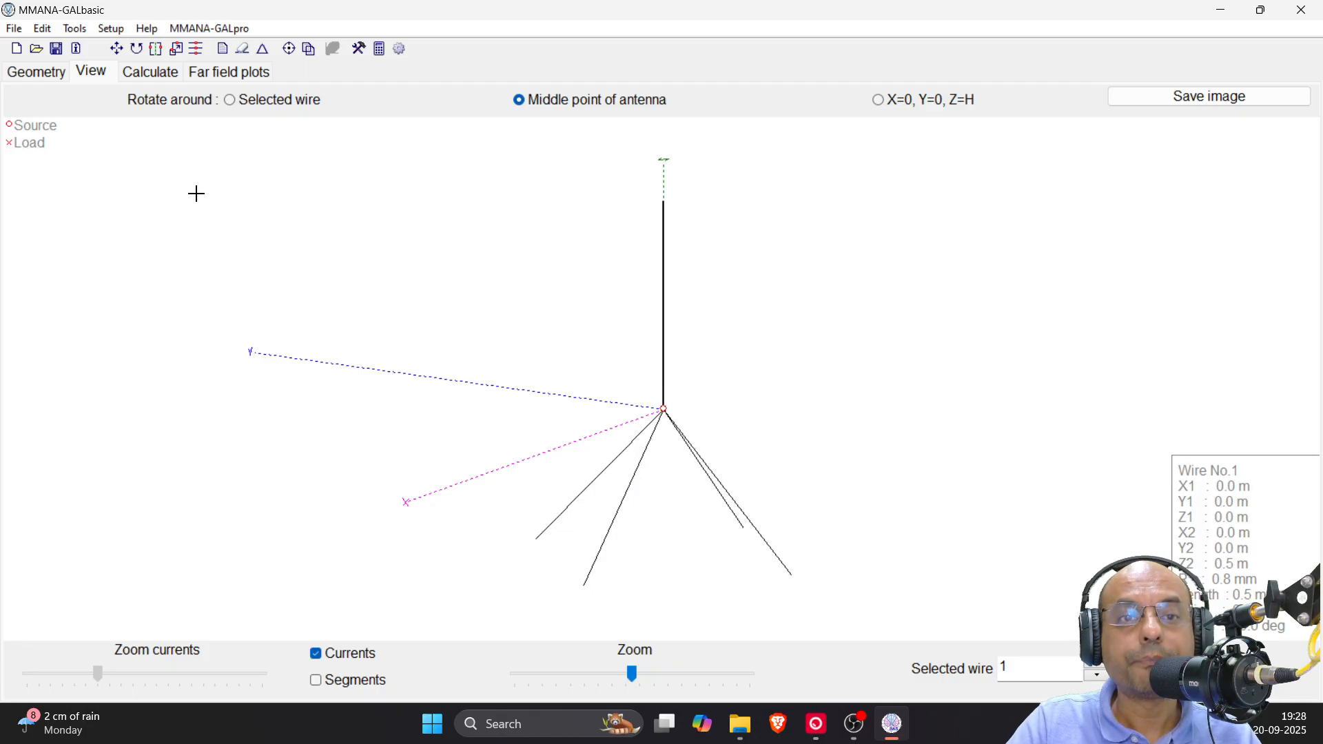
Review the real ground parameters, including the radial boundary option and its additional wire radials settings
left_click(152, 73)
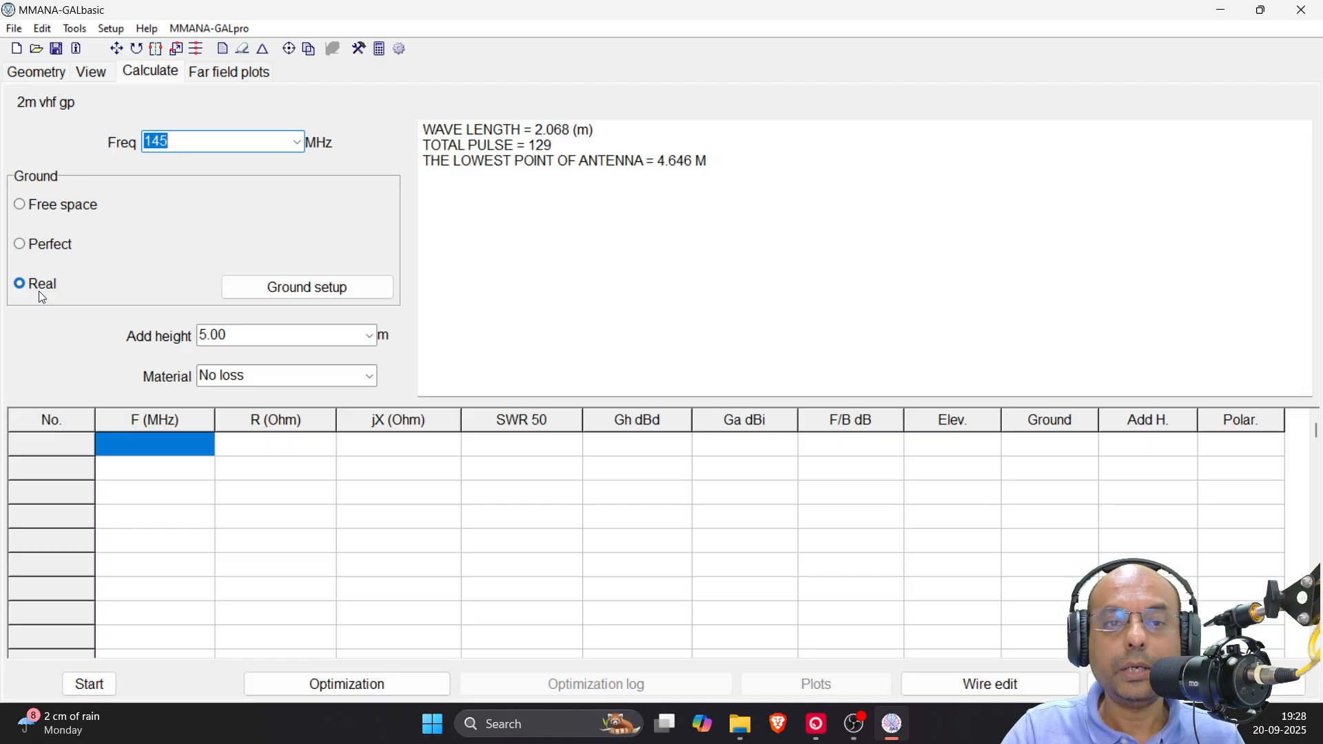
left_click(242, 288)
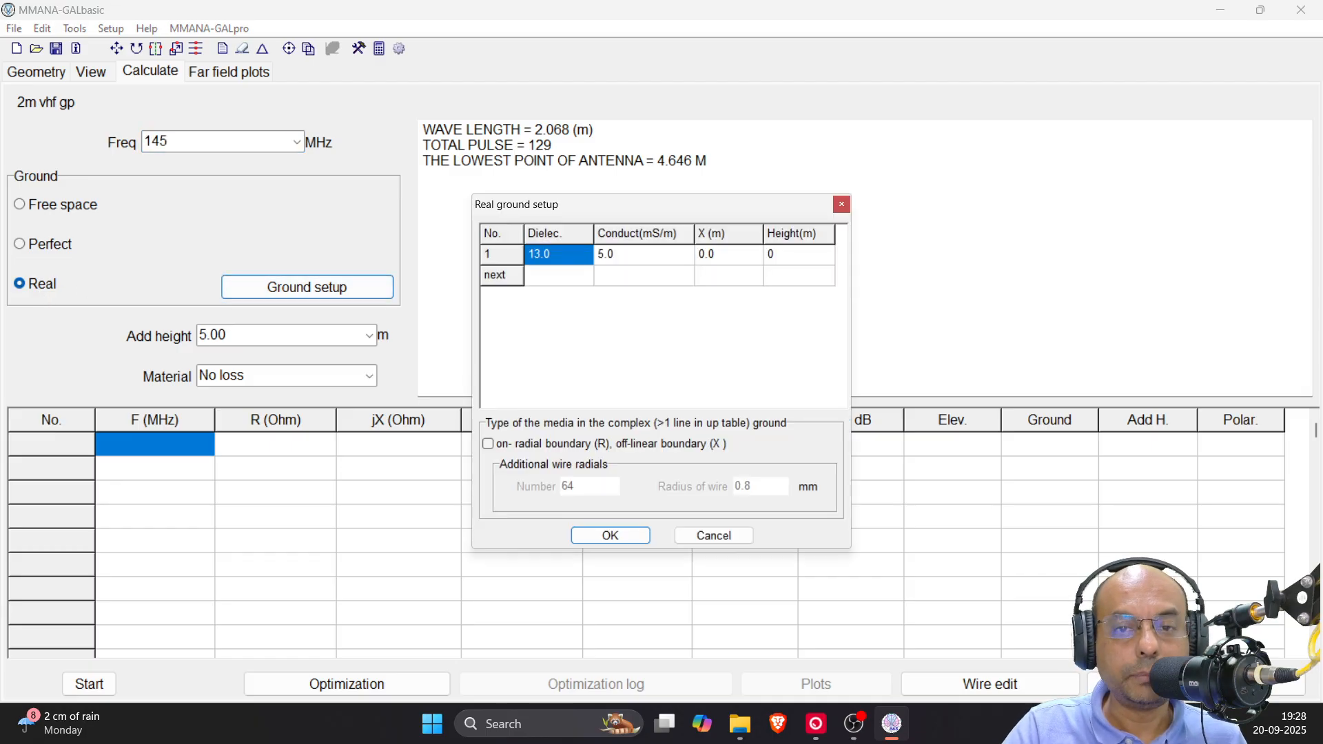
left_click(489, 445)
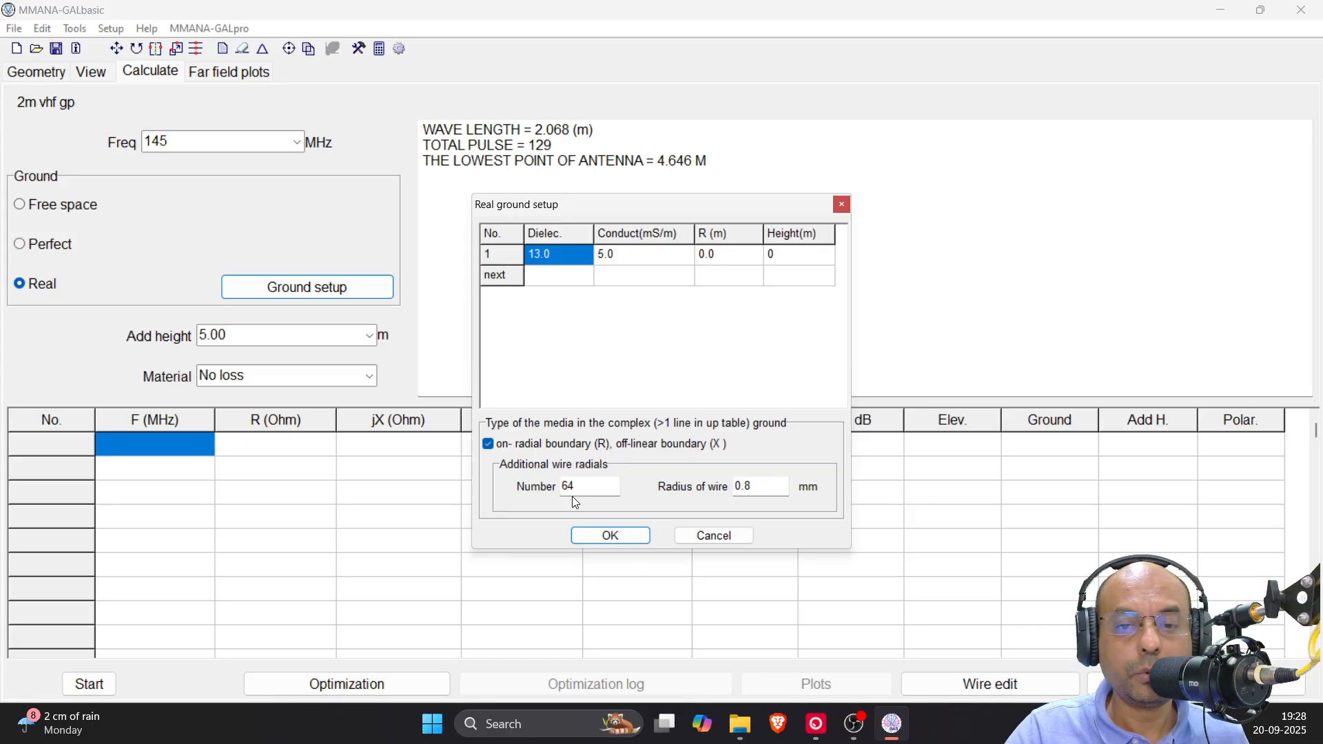
left_click(489, 444)
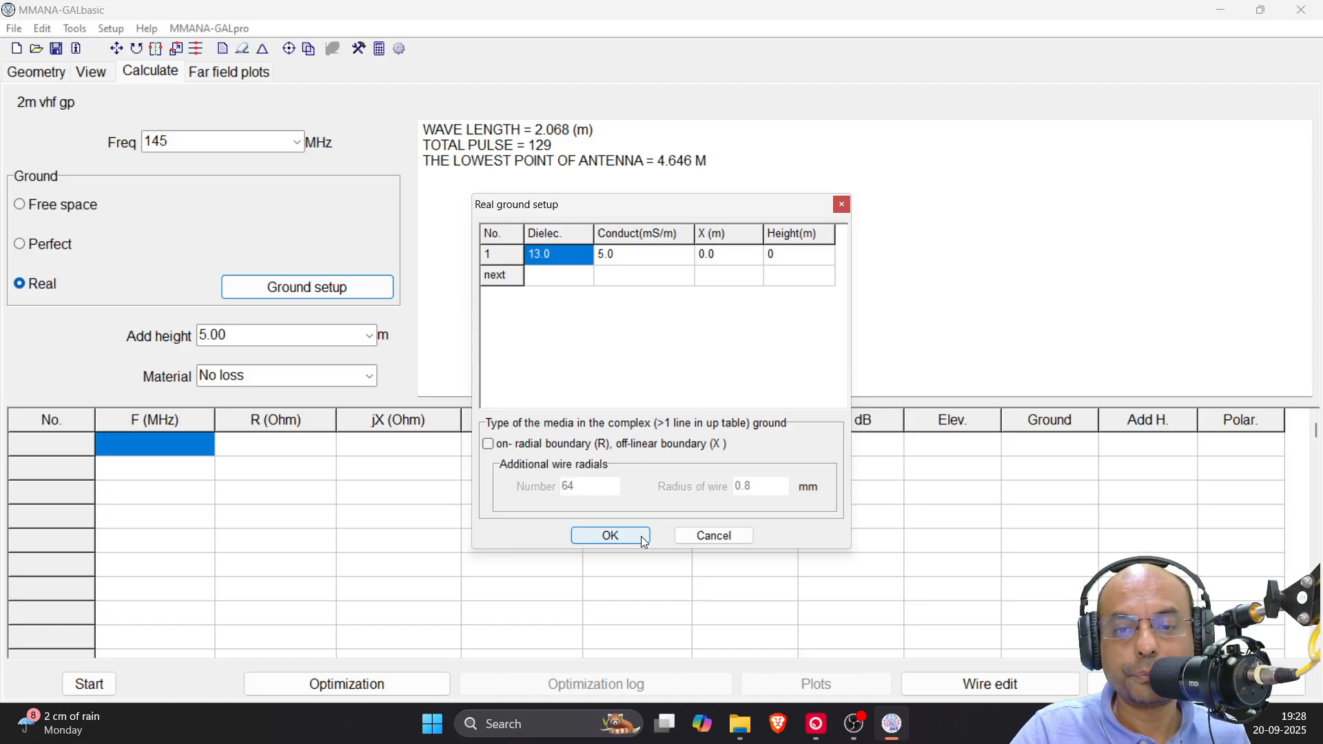
left_click(611, 536)
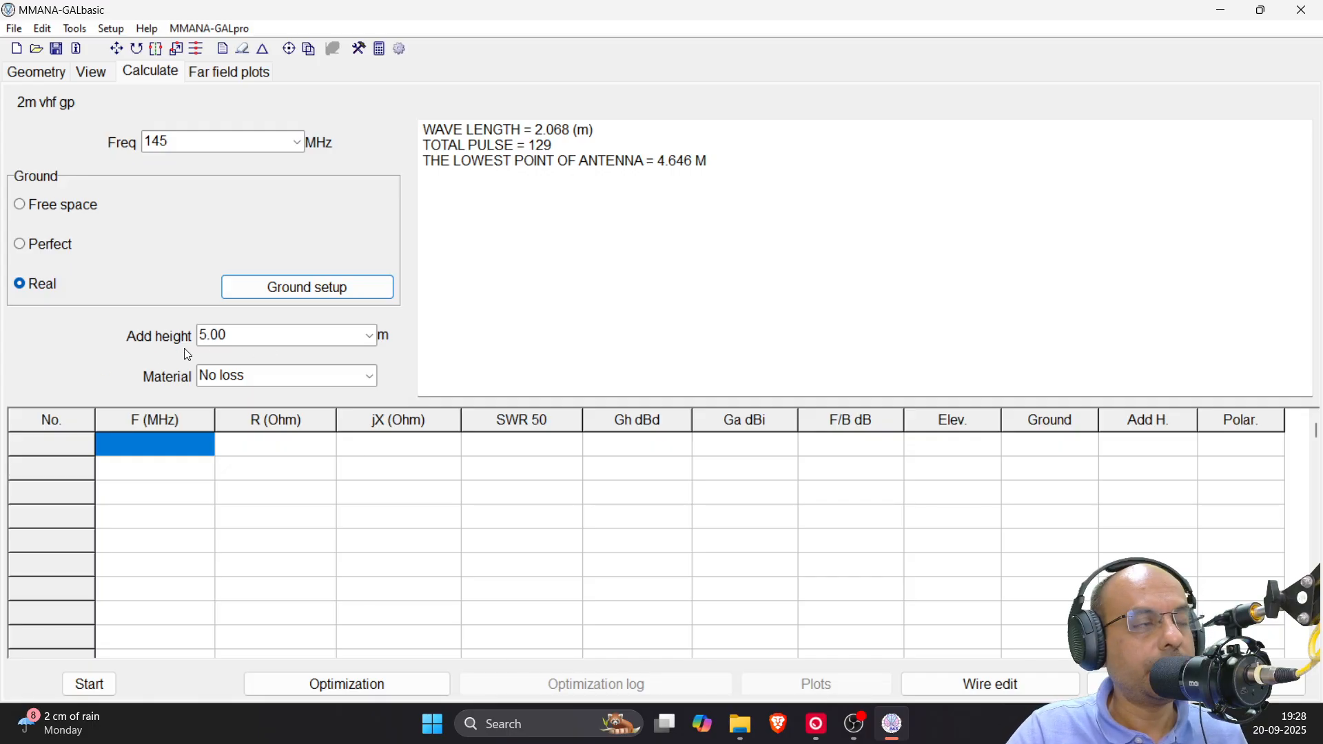
Set the antenna material to Al pipe and run the calculation at 145 MHz over real ground
mouse_move(186, 351)
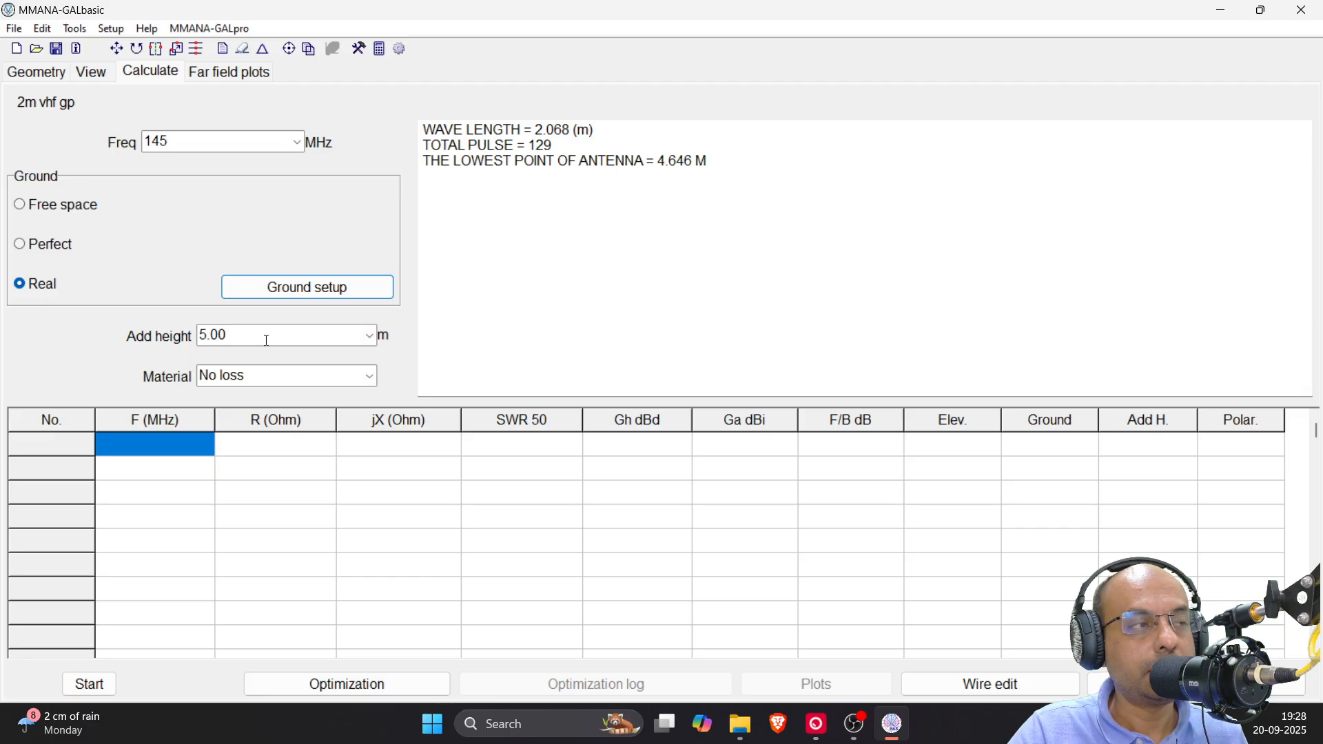
mouse_move(267, 341)
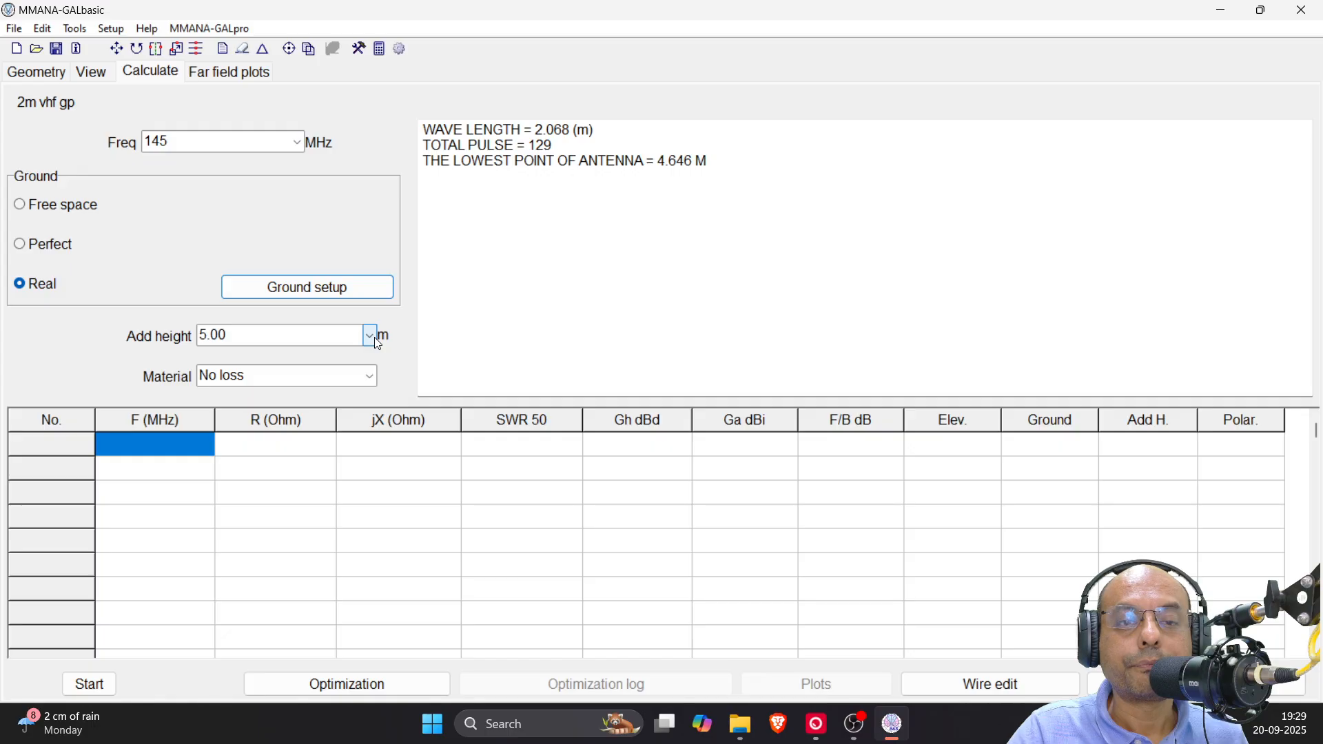
left_click(370, 376)
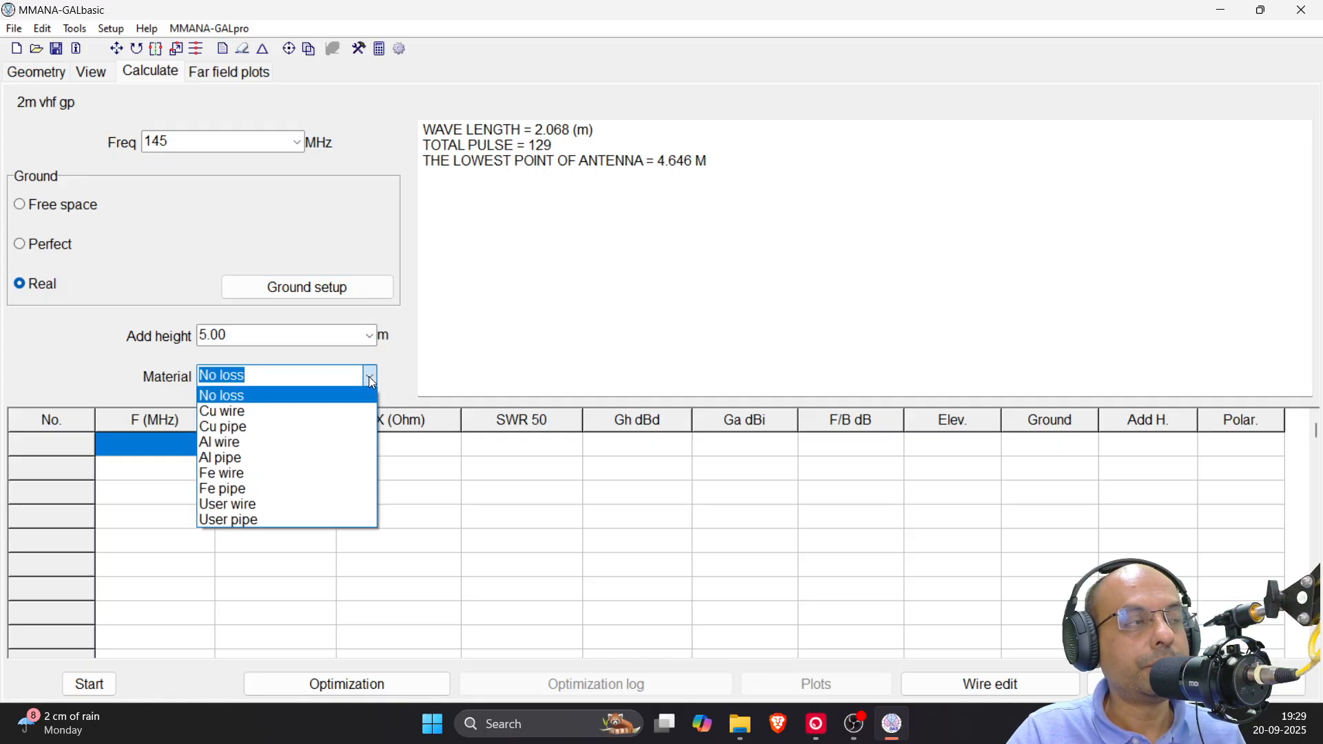
left_click(243, 458)
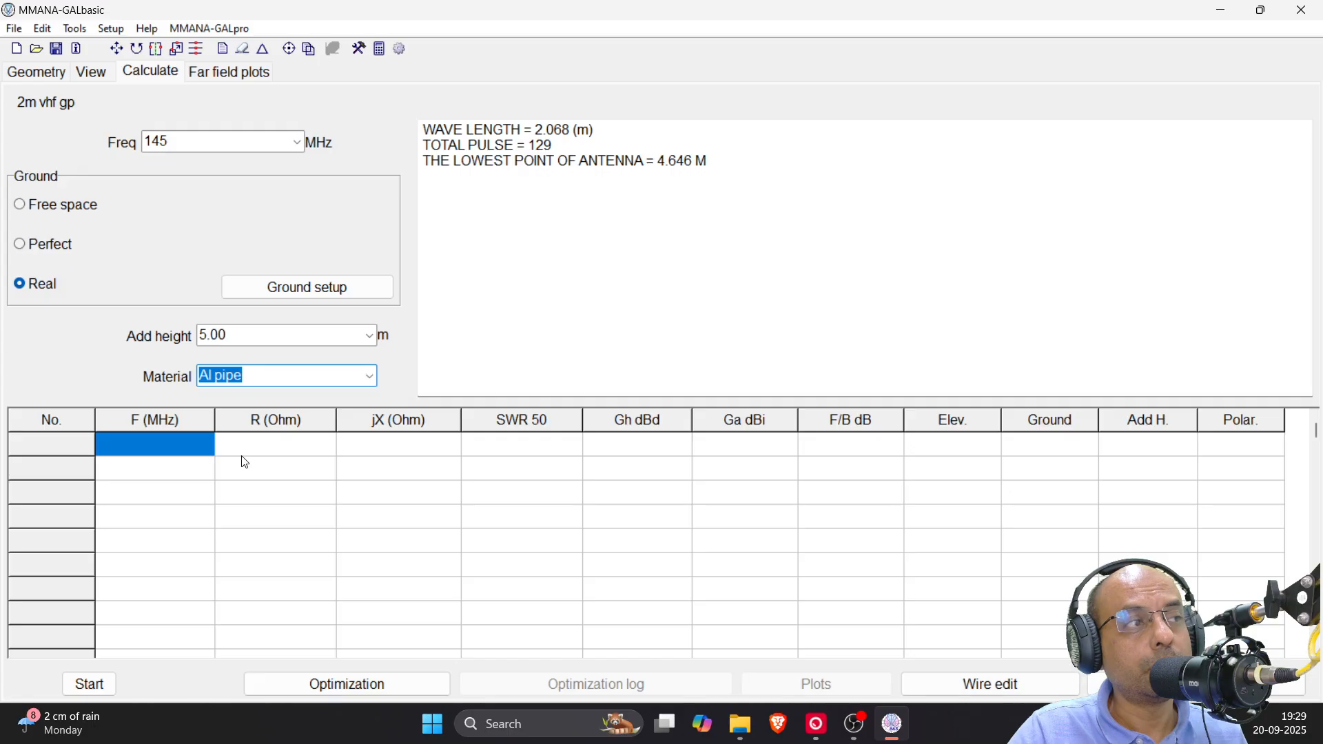
left_click(370, 376)
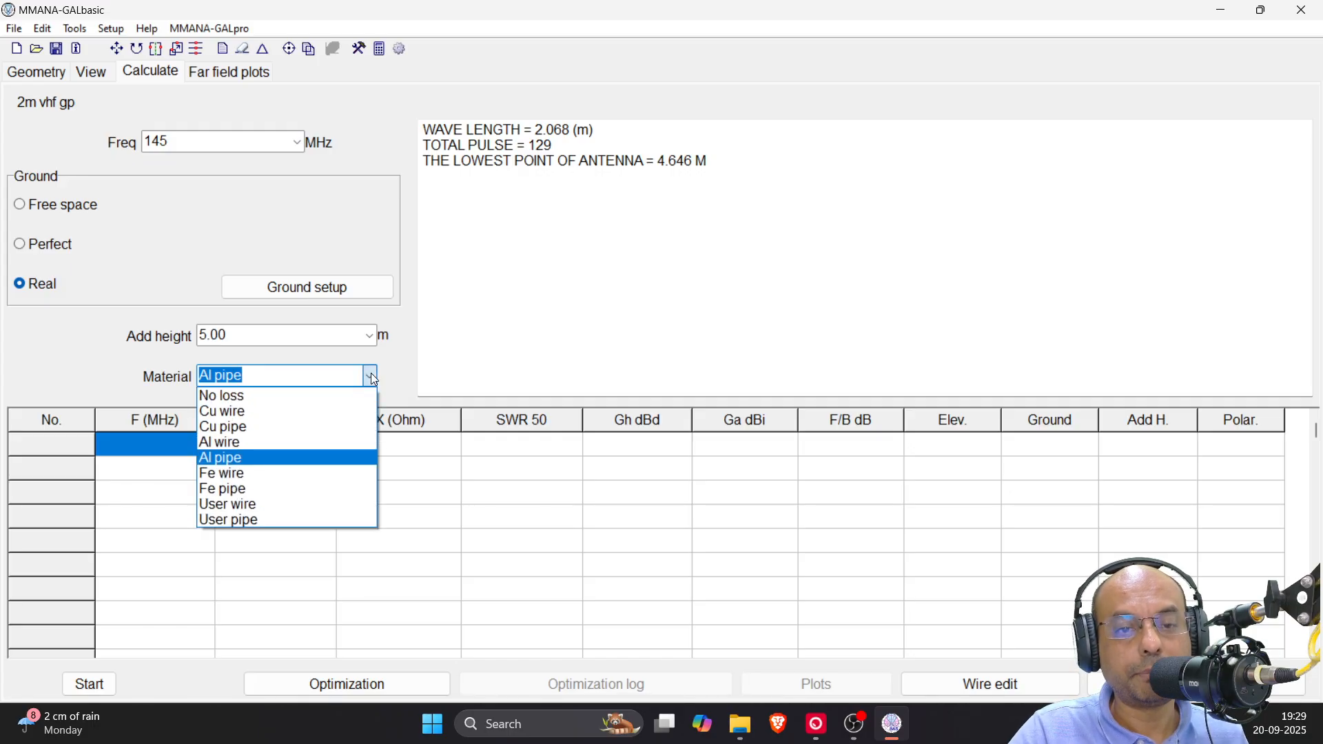
left_click(372, 377)
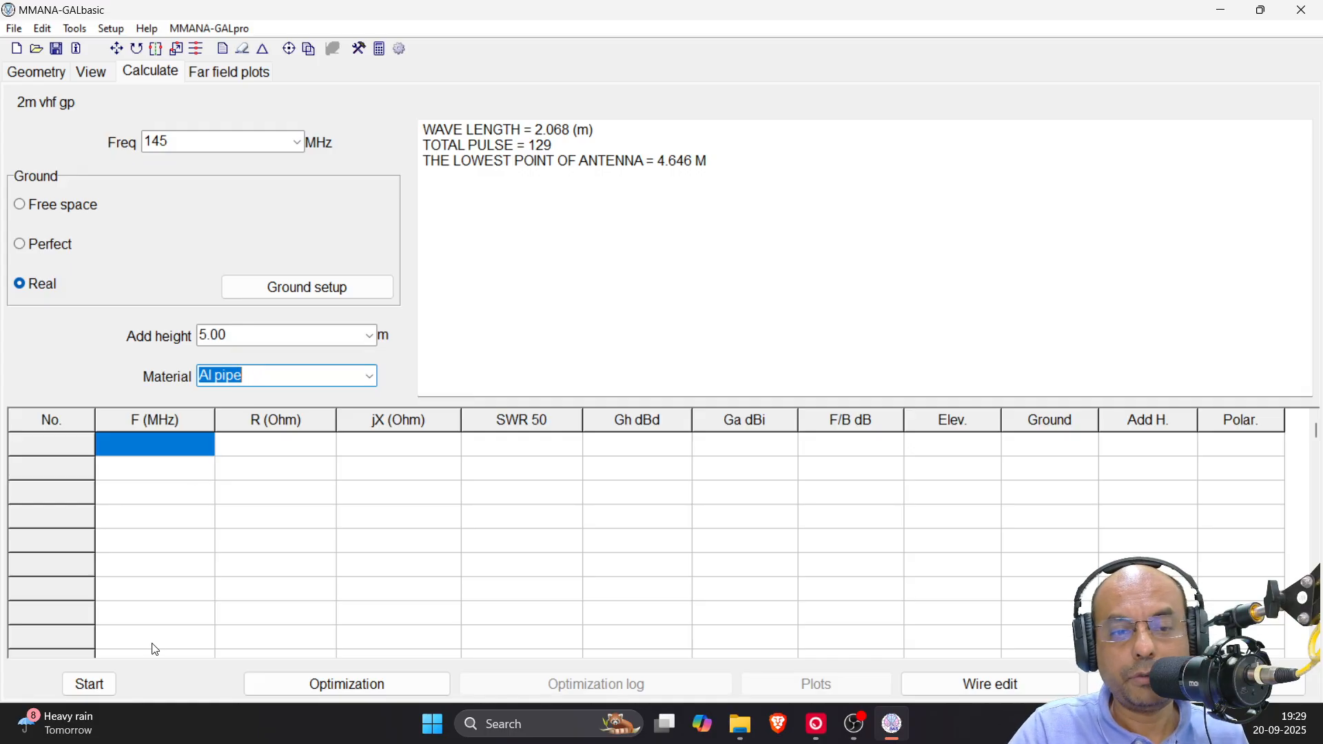
left_click(94, 688)
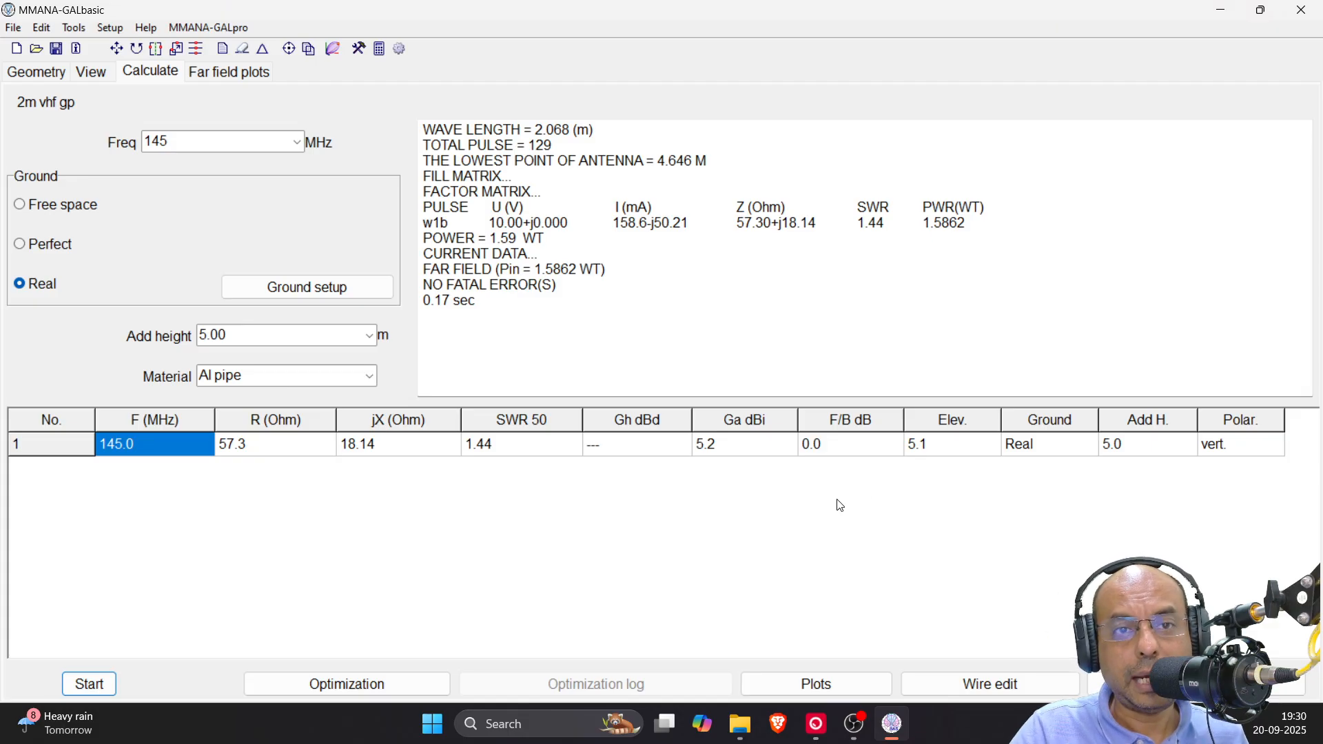
Run the resonance search on the SWR plot, writing the current frequency to the results table, and examine the curve against the table
left_click(811, 689)
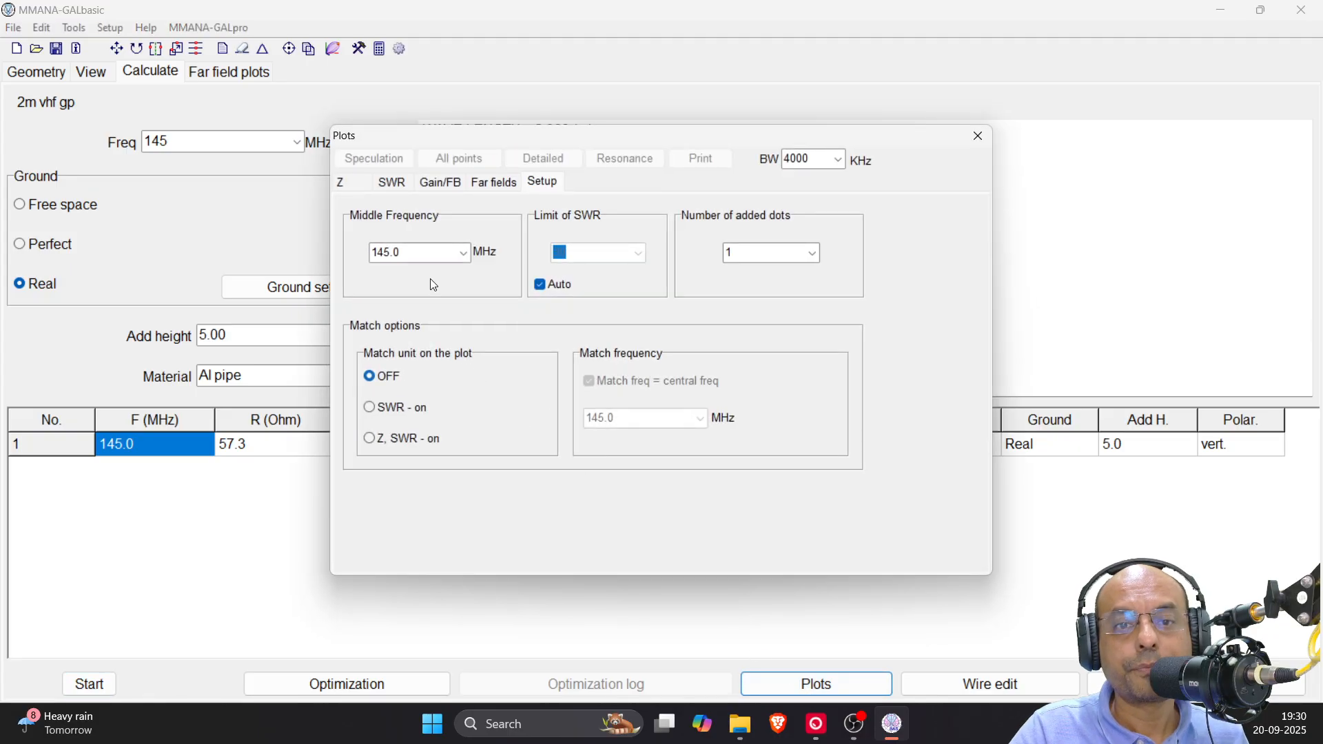
left_click(392, 183)
left_click(625, 158)
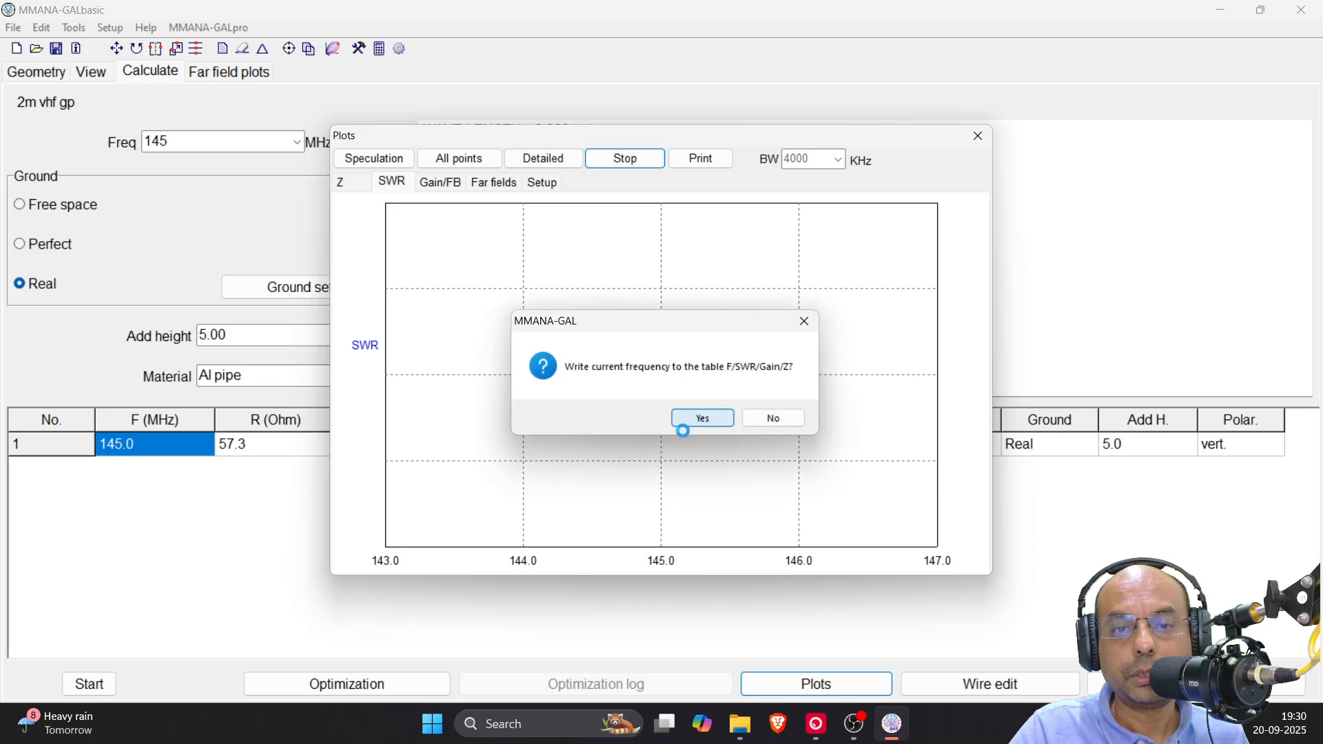
left_click(703, 418)
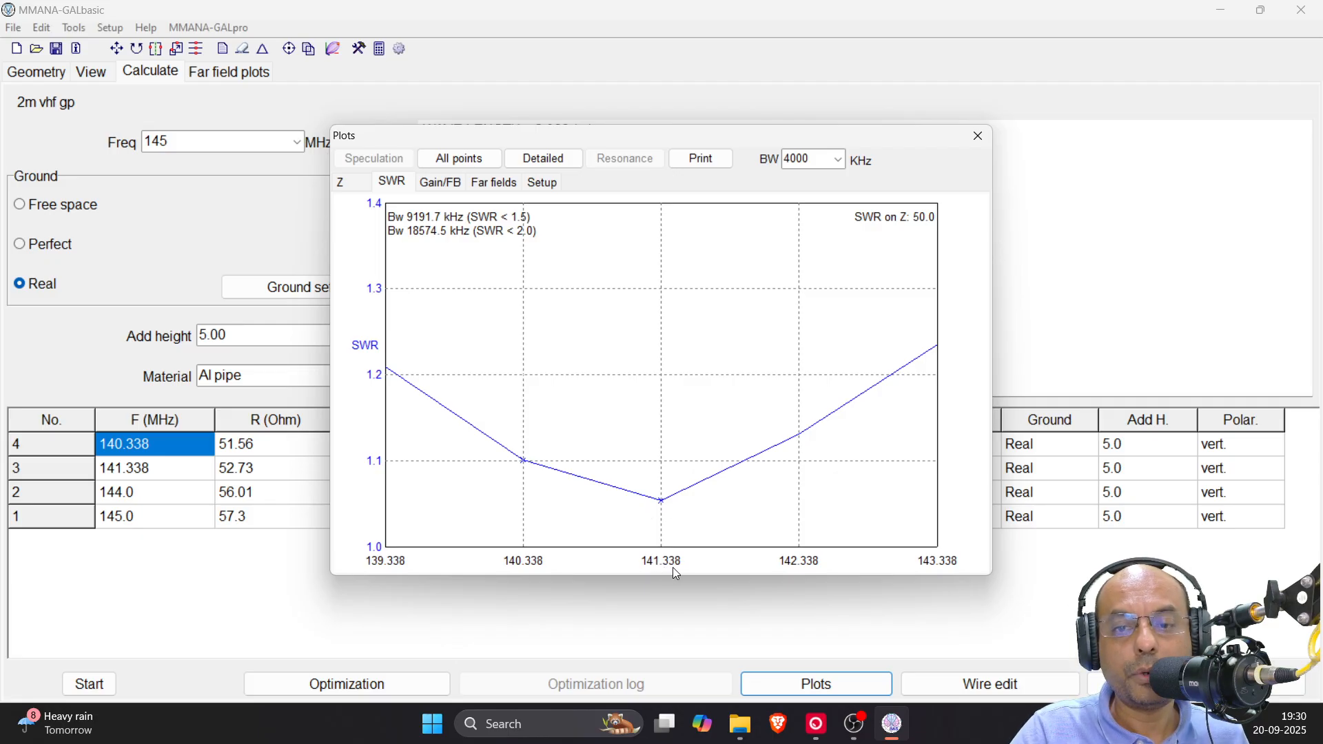
left_click_drag(605, 138, 969, 132)
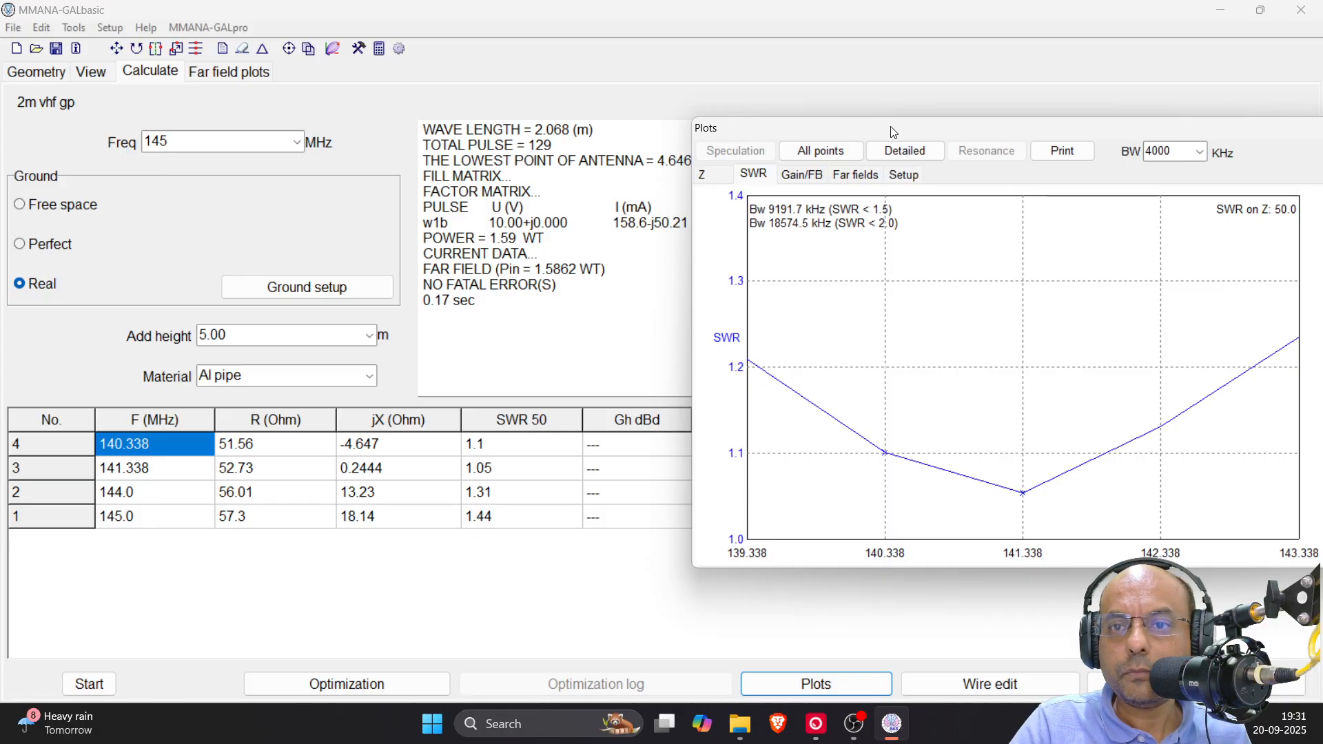
left_click_drag(887, 125, 593, 160)
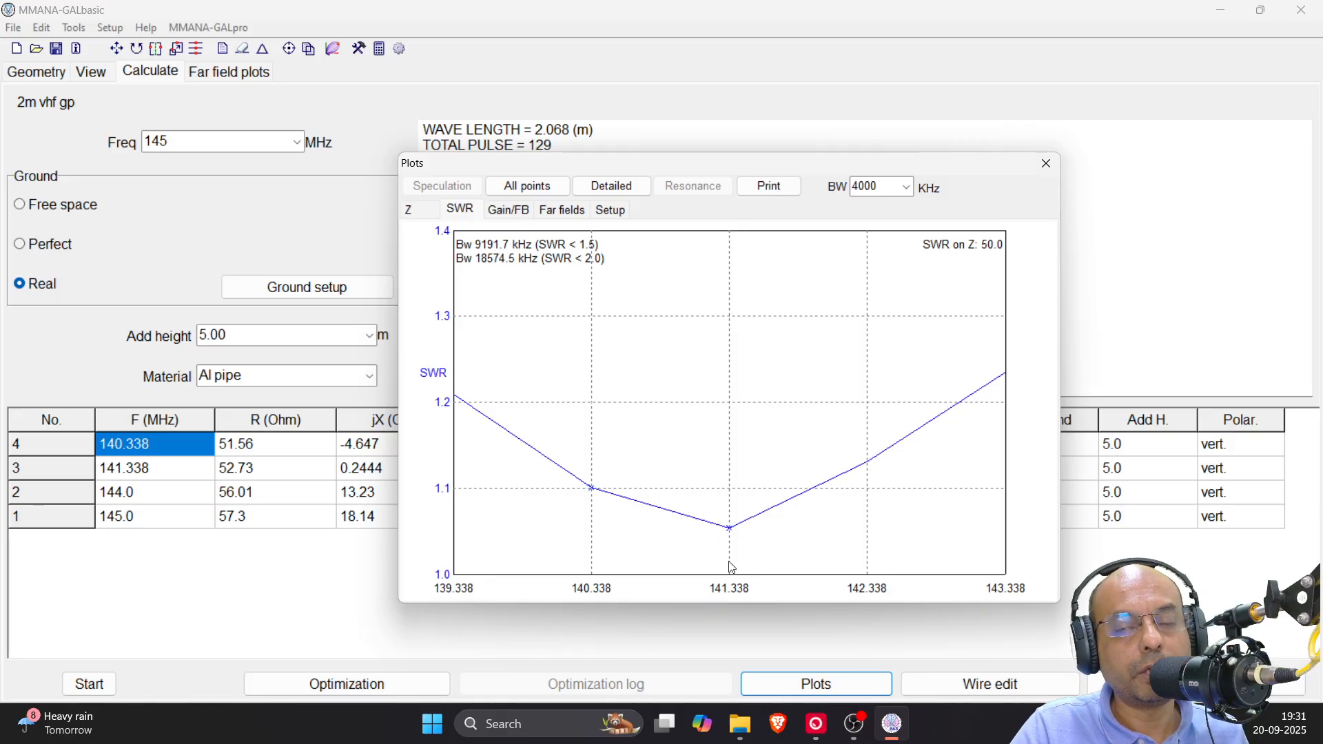
left_click(1046, 165)
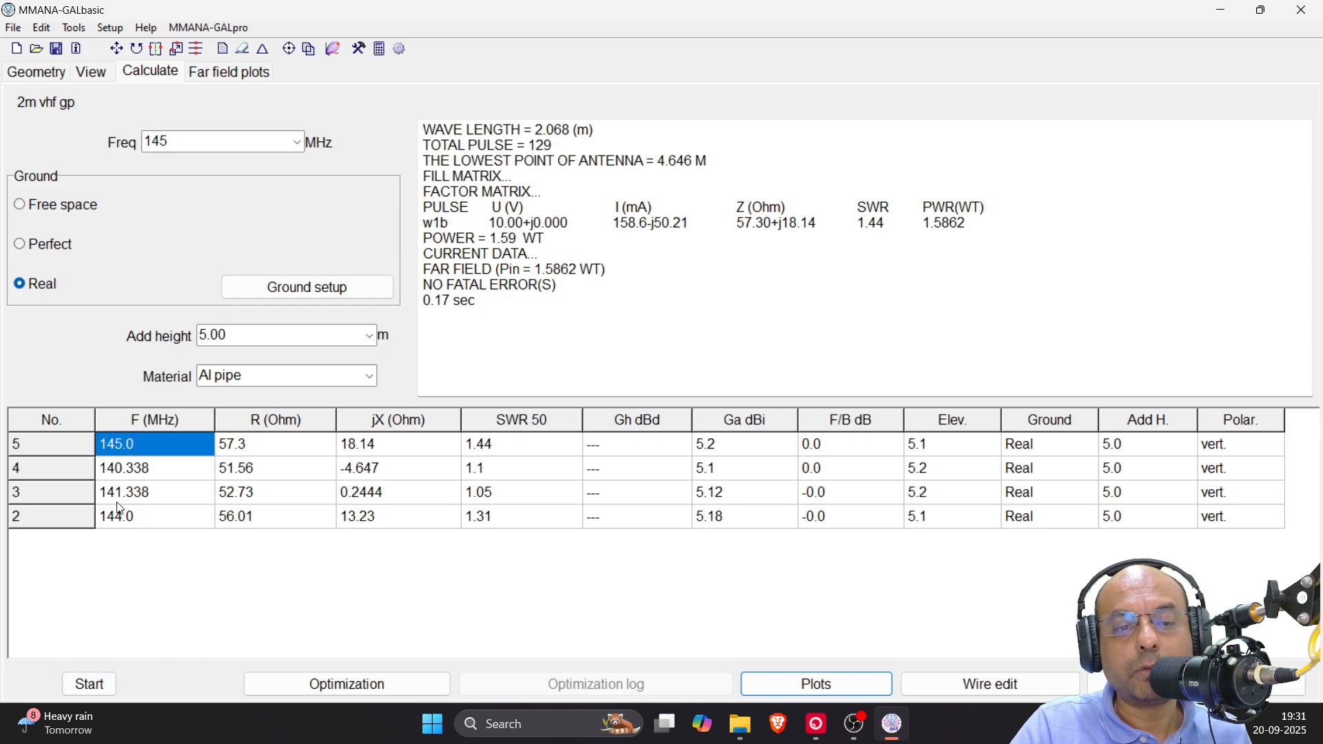
Set the model frequency to 141.338 MHz and recalculate the antenna
left_click(38, 71)
double_click(882, 100)
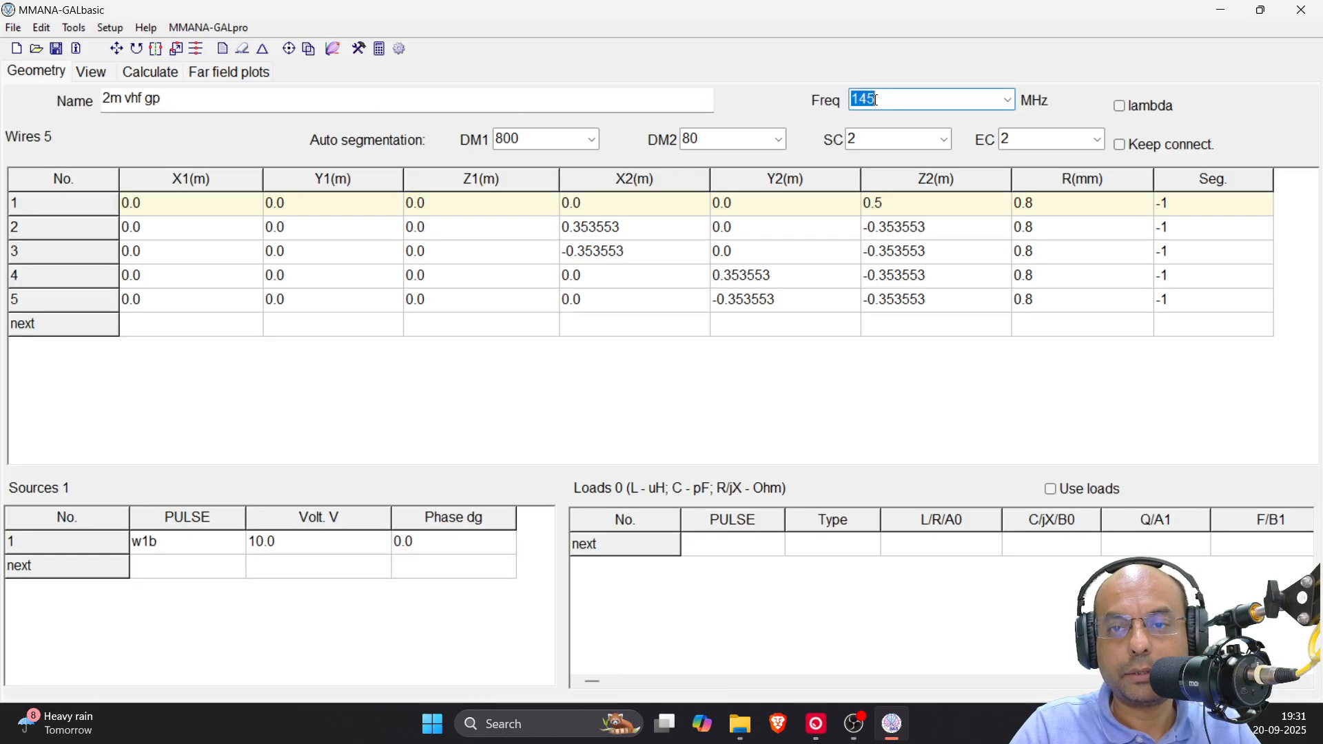
type("141.")
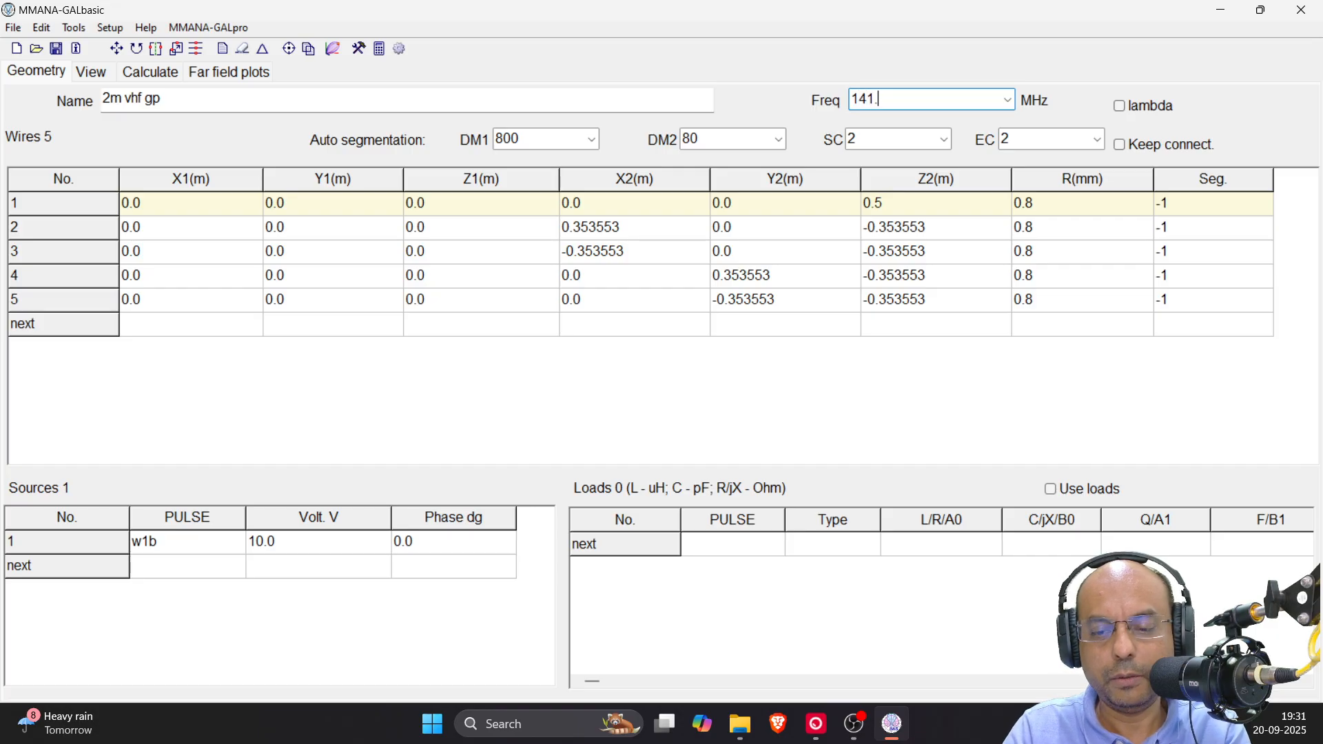
type("338")
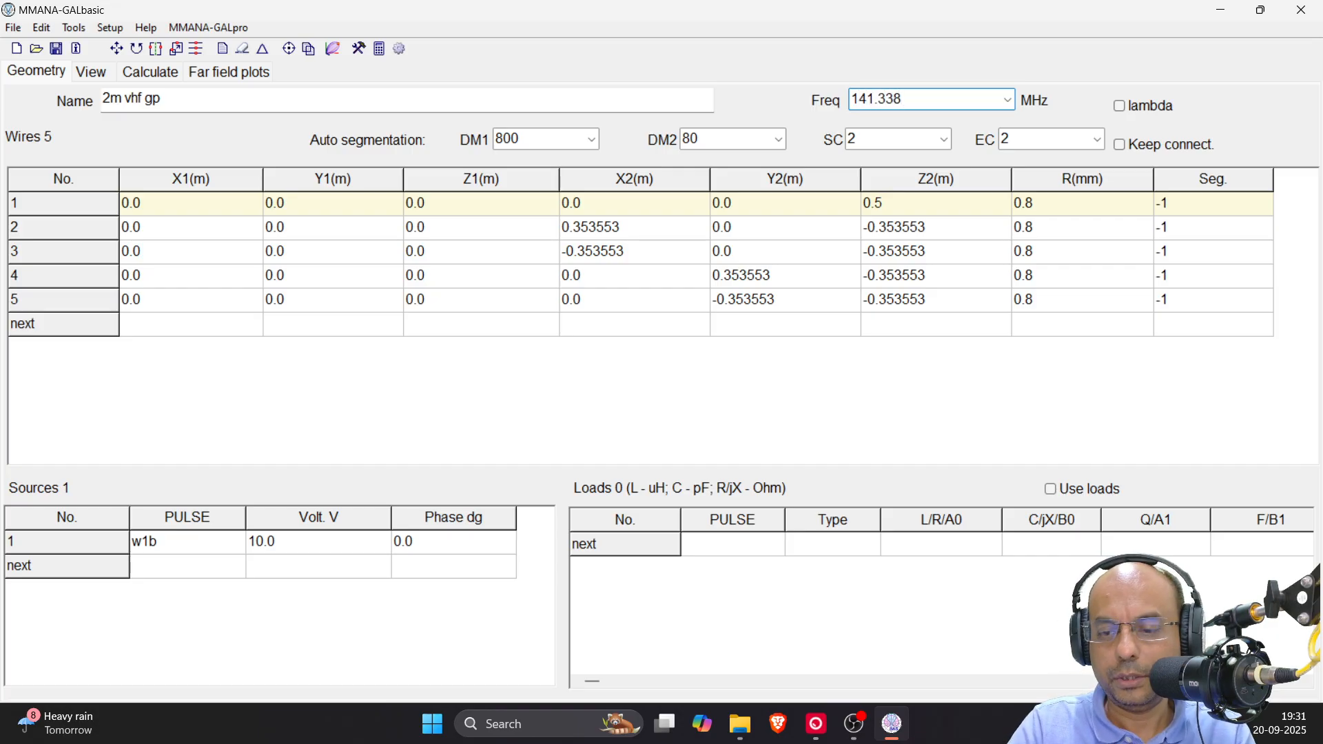
left_click(151, 72)
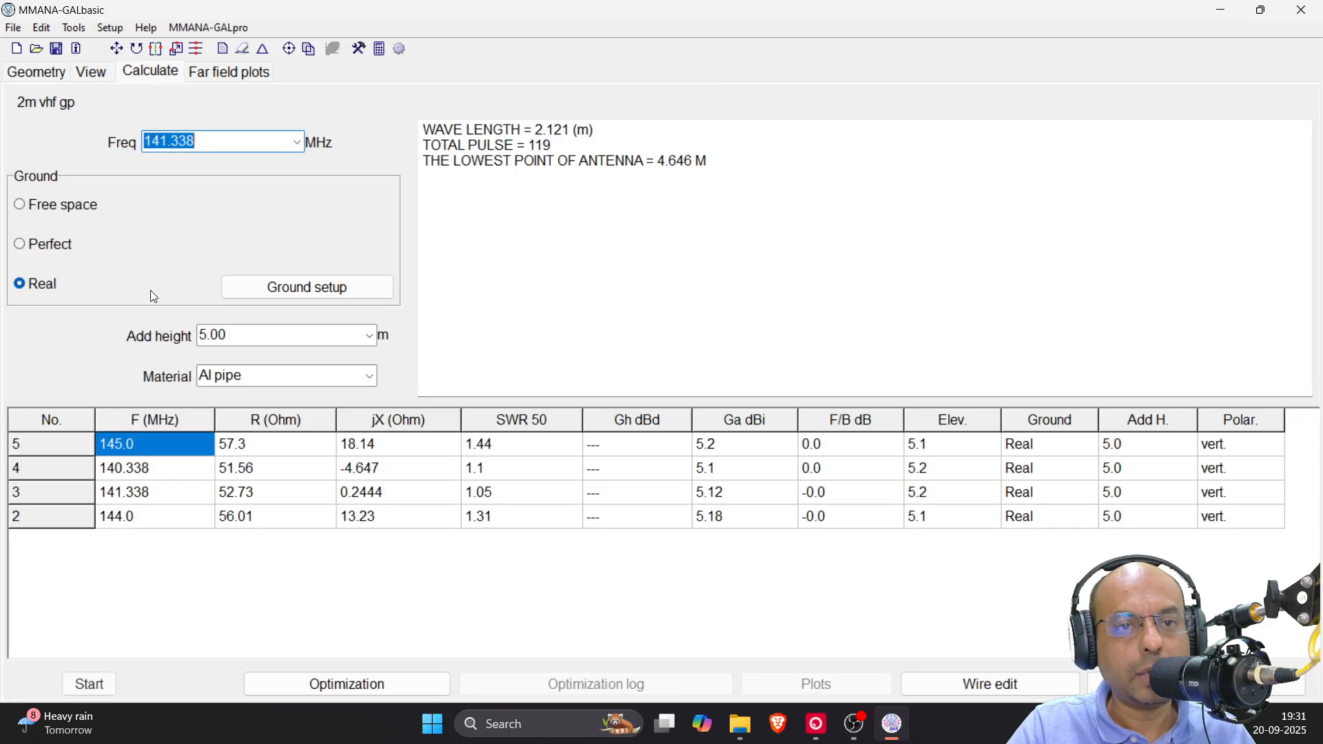
left_click(89, 684)
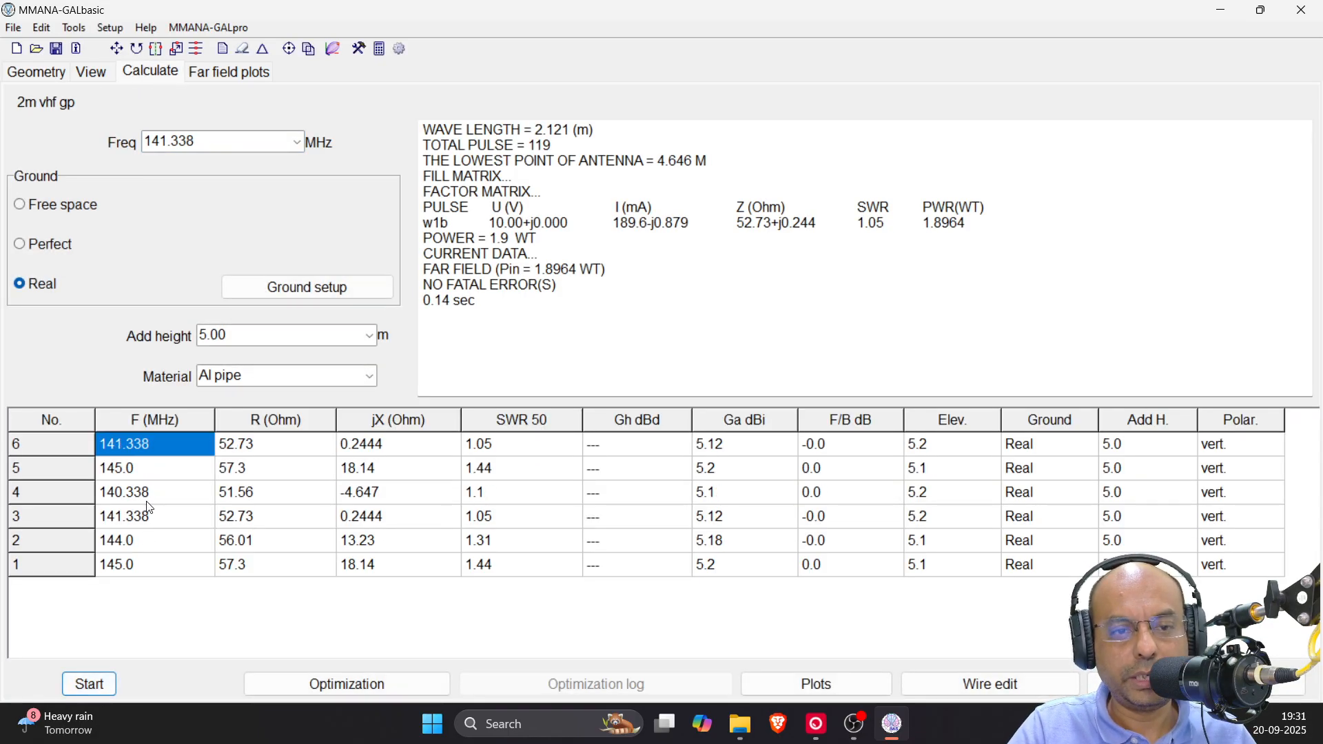
left_click(125, 526)
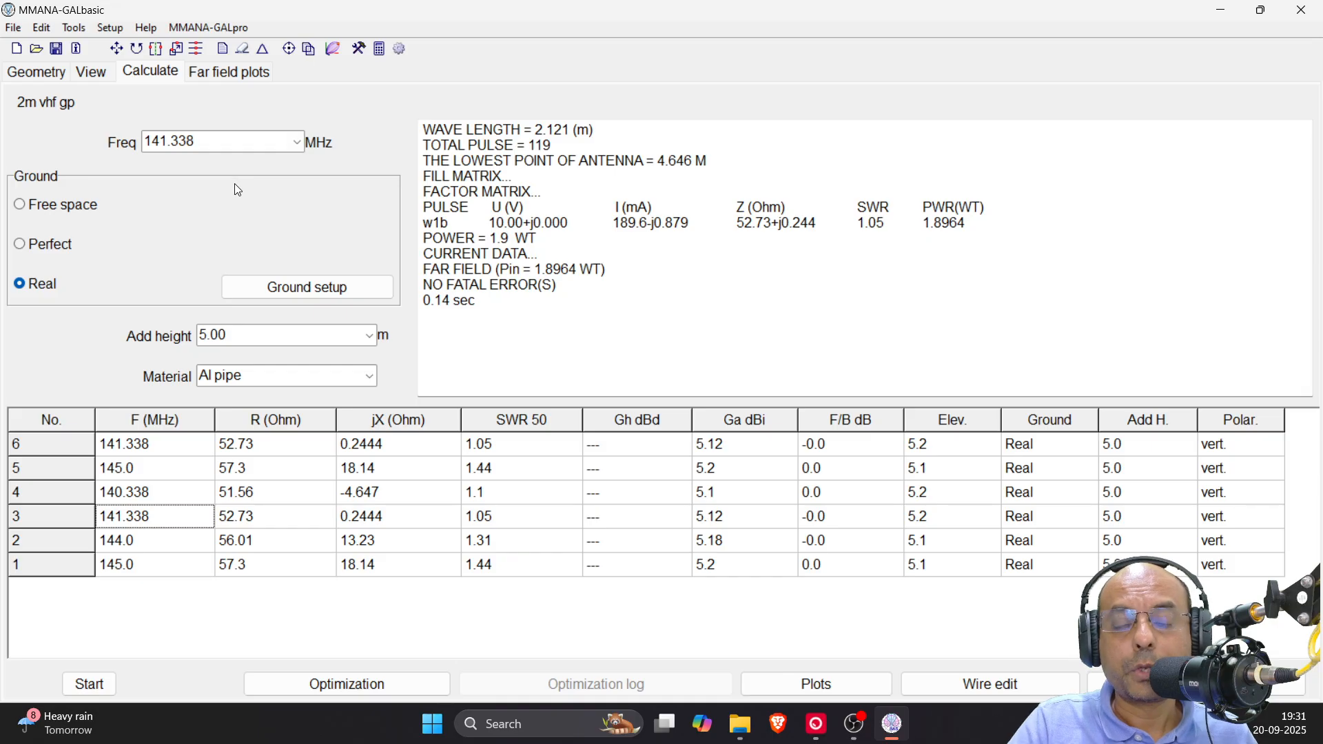
Scale the antenna wires along the X, Y and Z axes to a new frequency of 145 MHz
left_click(178, 54)
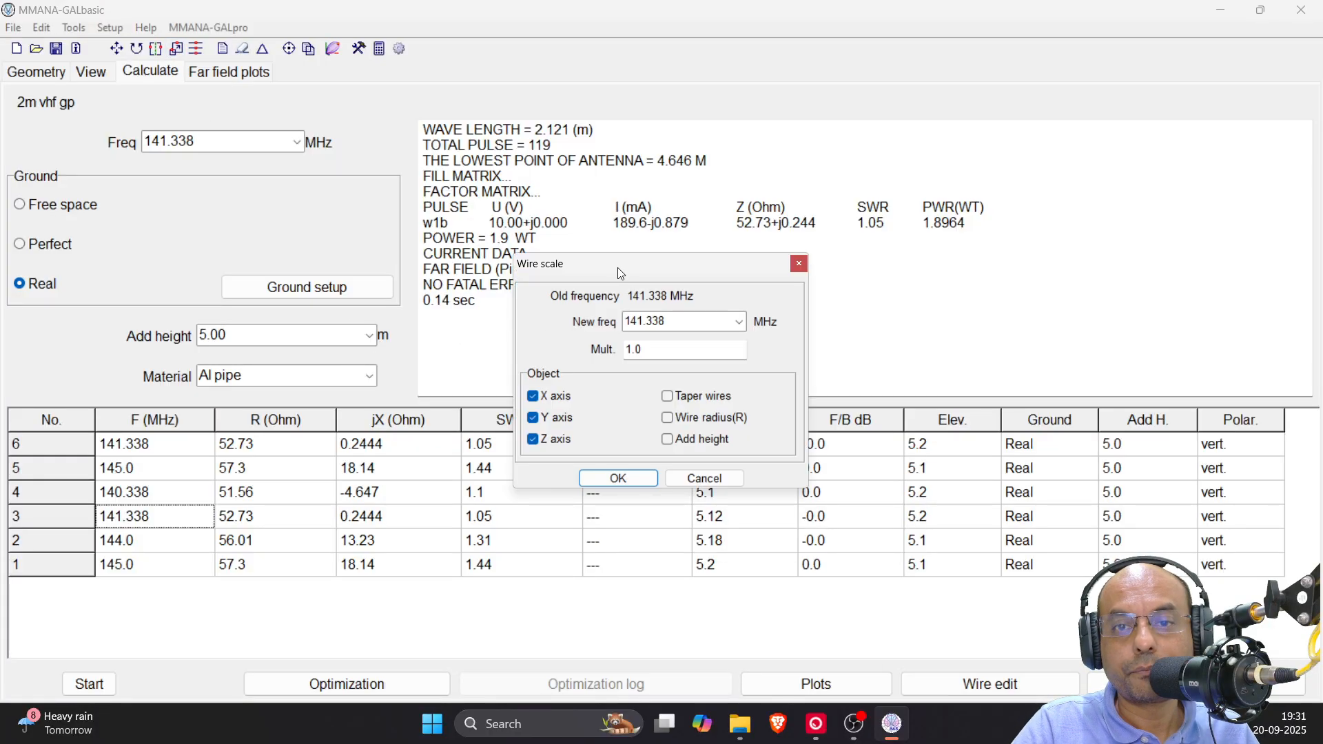
left_click_drag(621, 272, 737, 242)
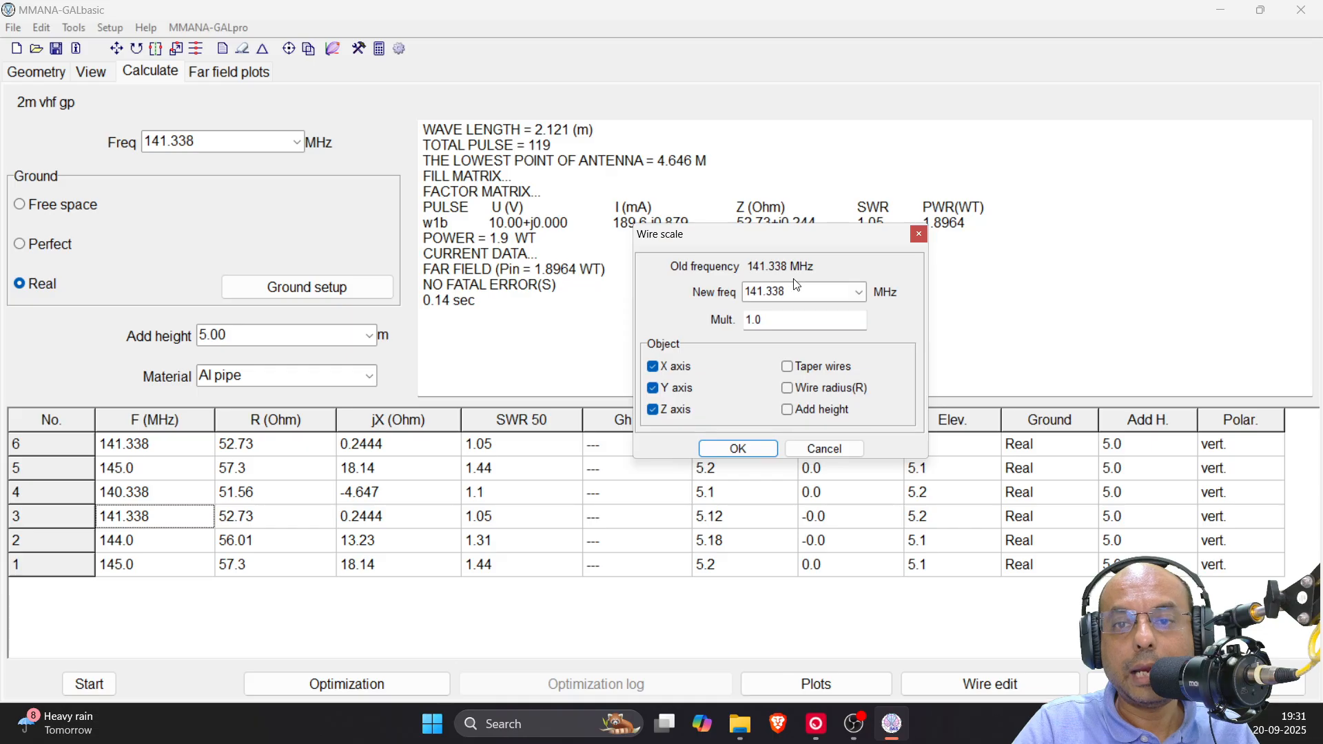
left_click_drag(797, 294, 737, 298)
type("145")
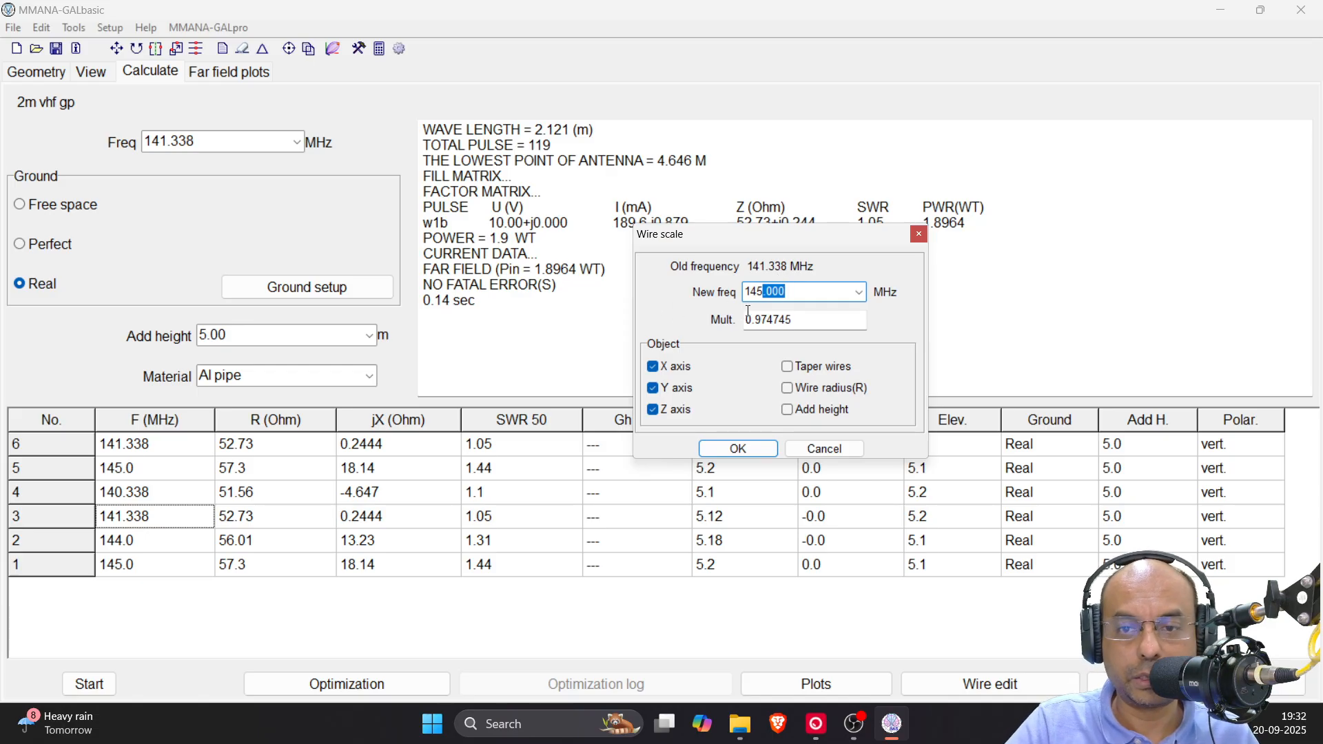
left_click(737, 449)
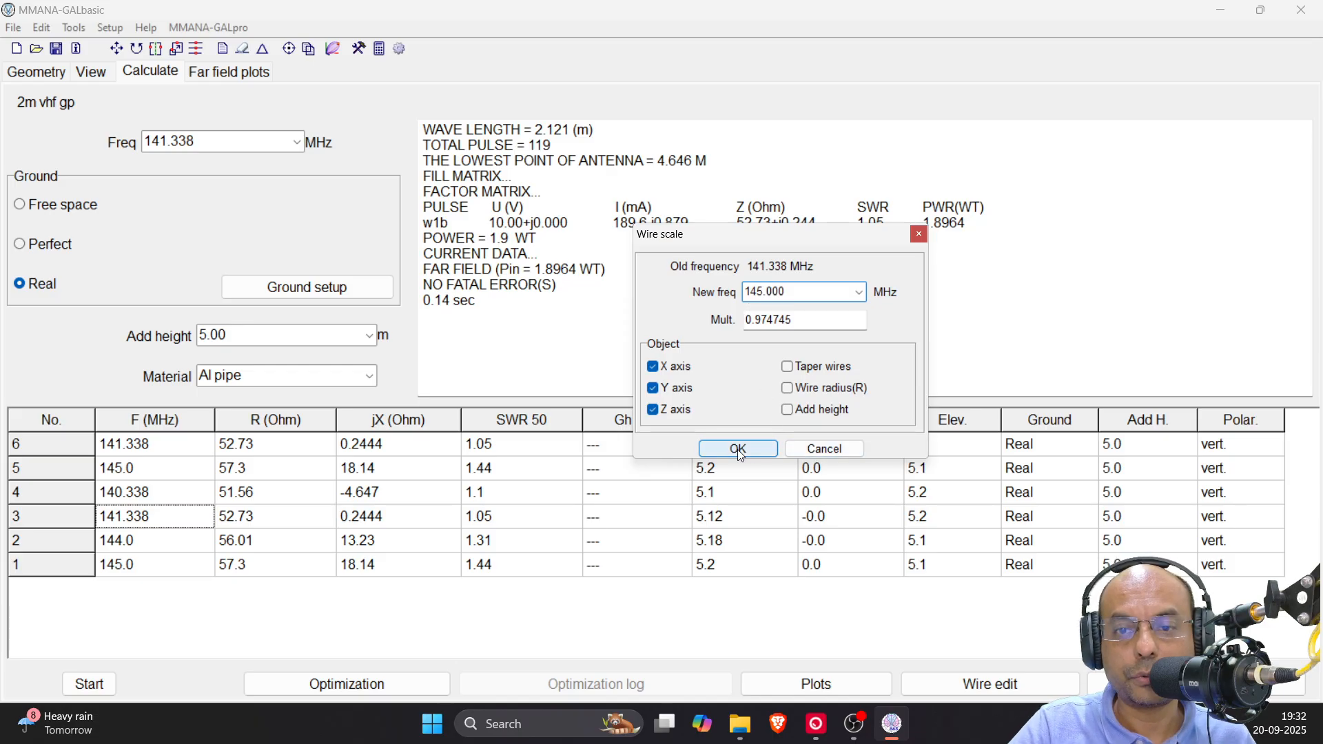
Inspect the scaled dimensions of the vertical element and one sloping radial in the antenna's wire view
left_click(98, 78)
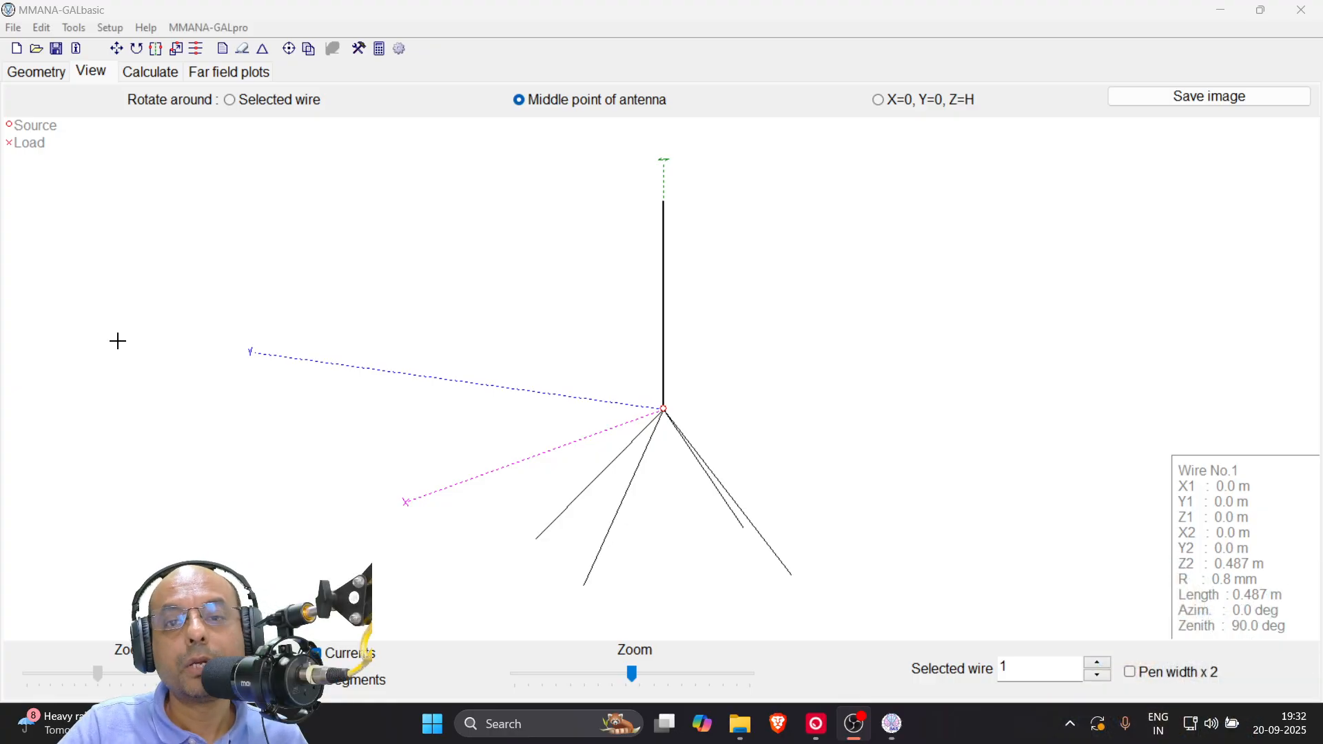
left_click(665, 212)
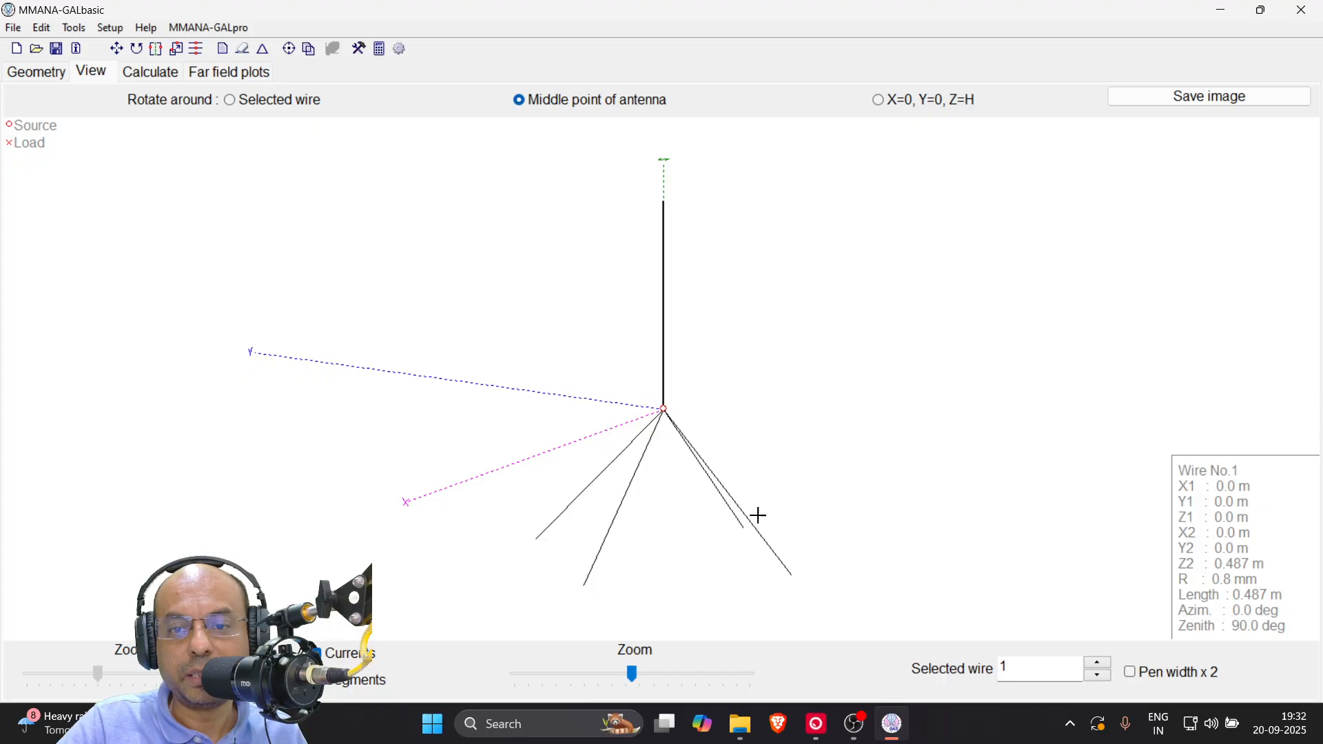
left_click(750, 521)
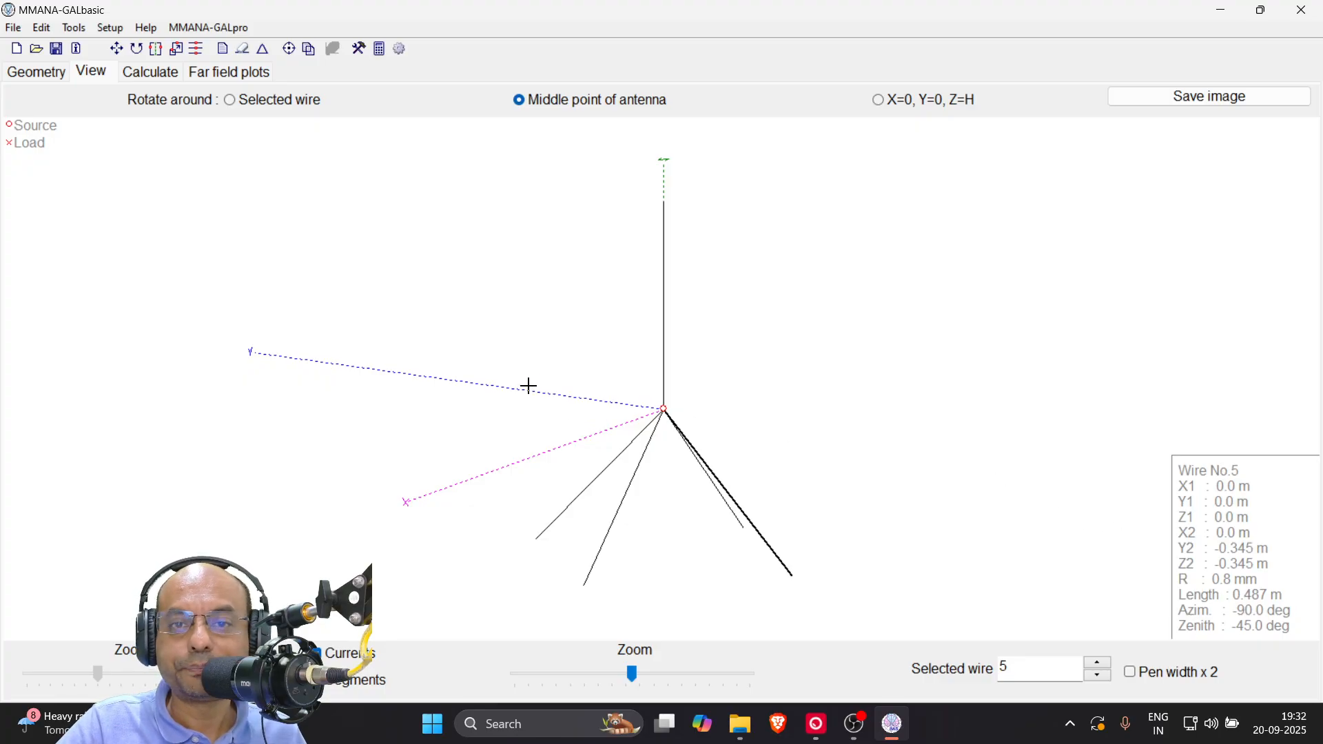
Recalculate the scaled antenna at 145 MHz and check its new row in the results table
left_click(158, 76)
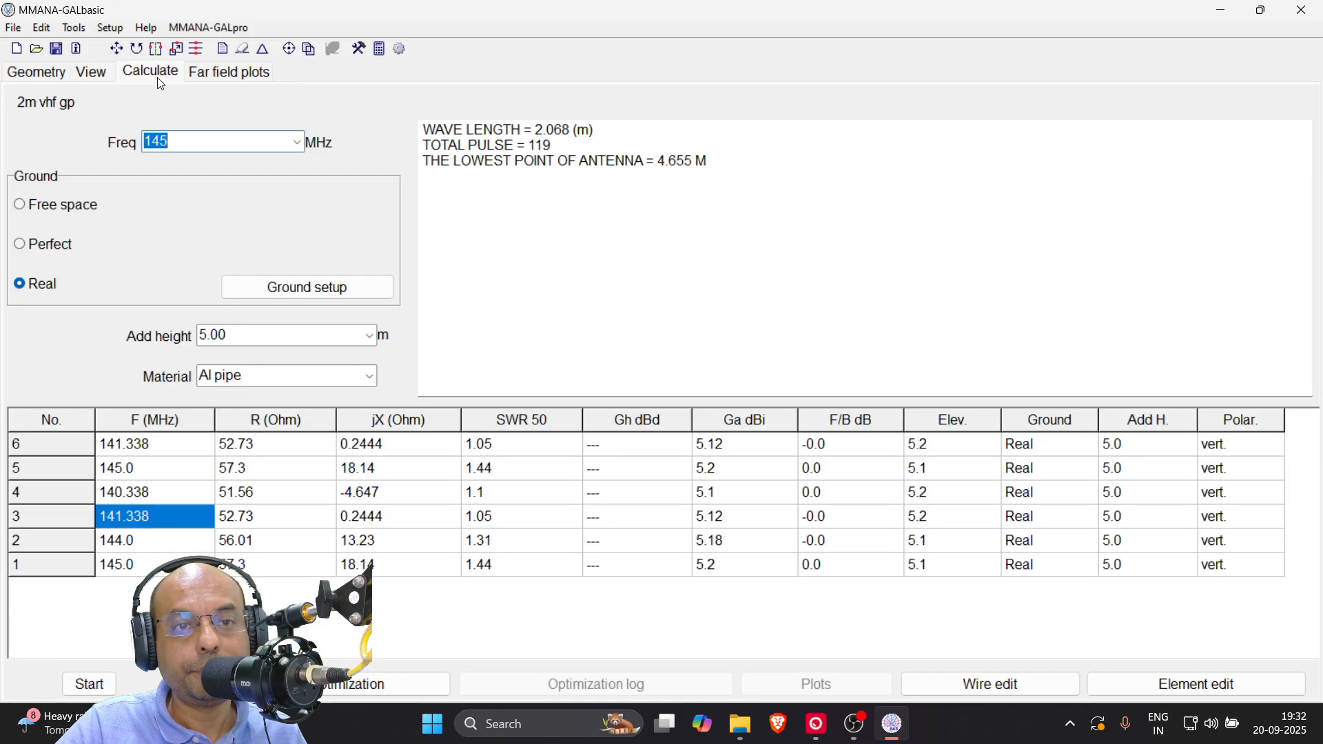
left_click(170, 140)
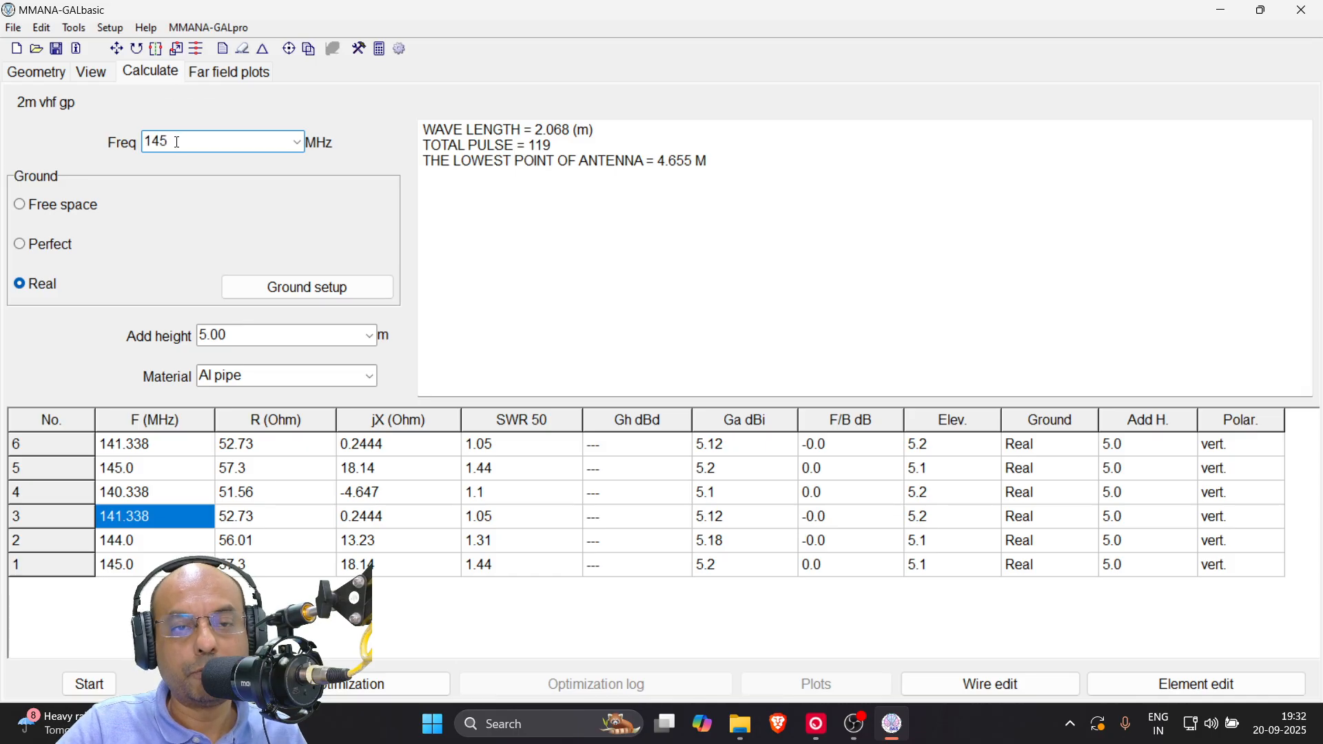
left_click(94, 687)
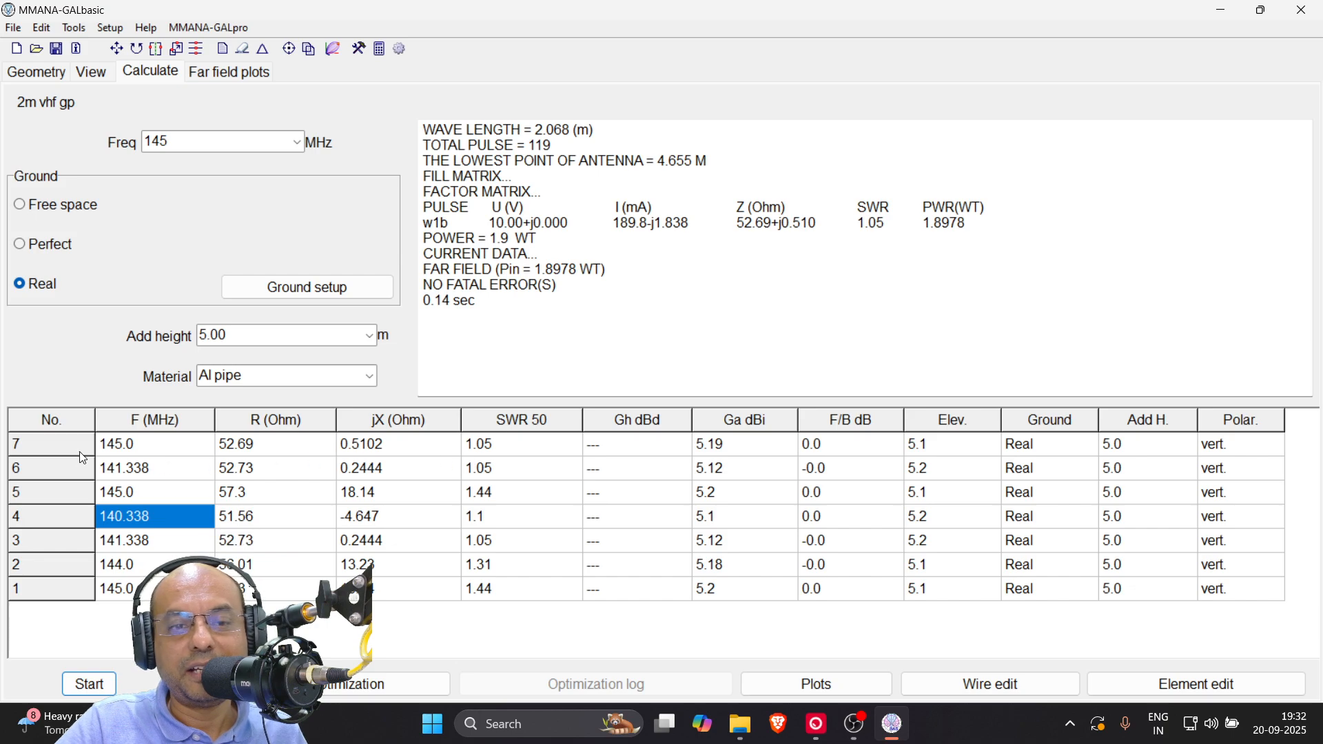
left_click(138, 452)
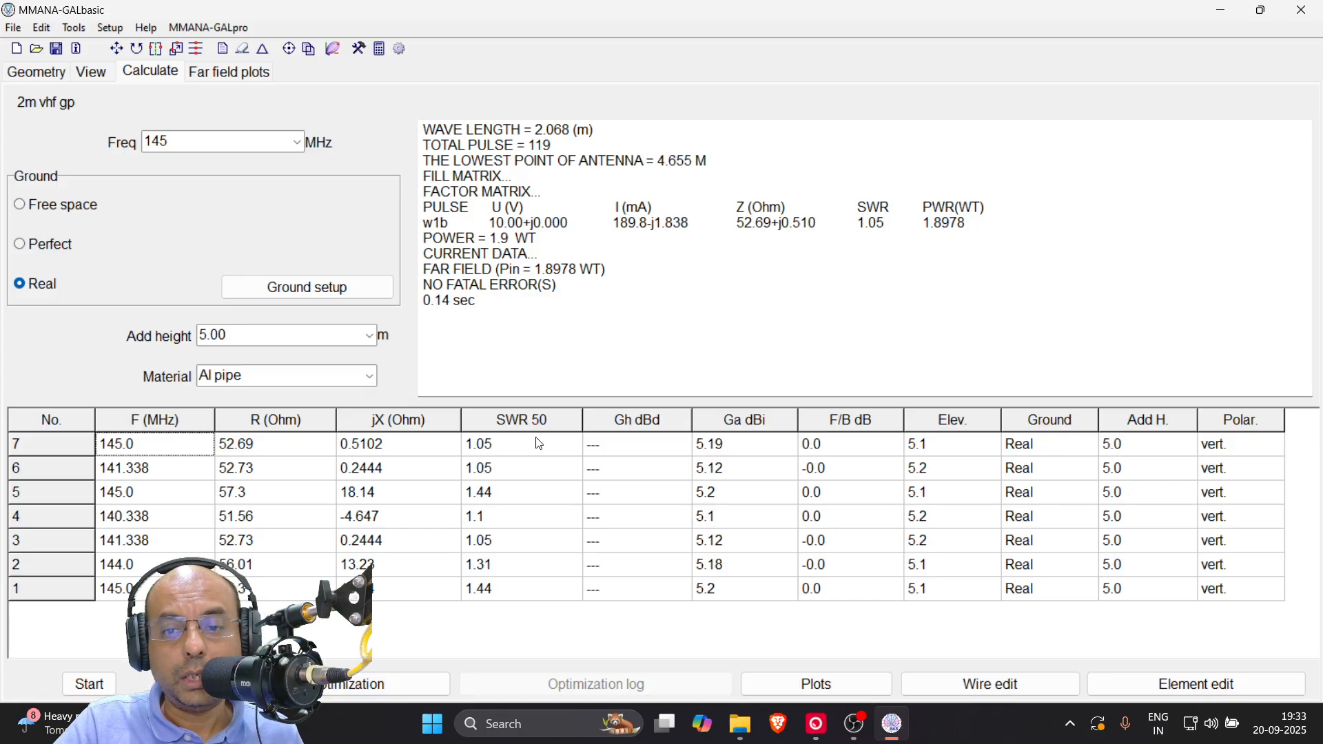
Mark the peak of the low-angle lobe on the elevation far-field plot and save the far field as 2m_5m
left_click(216, 76)
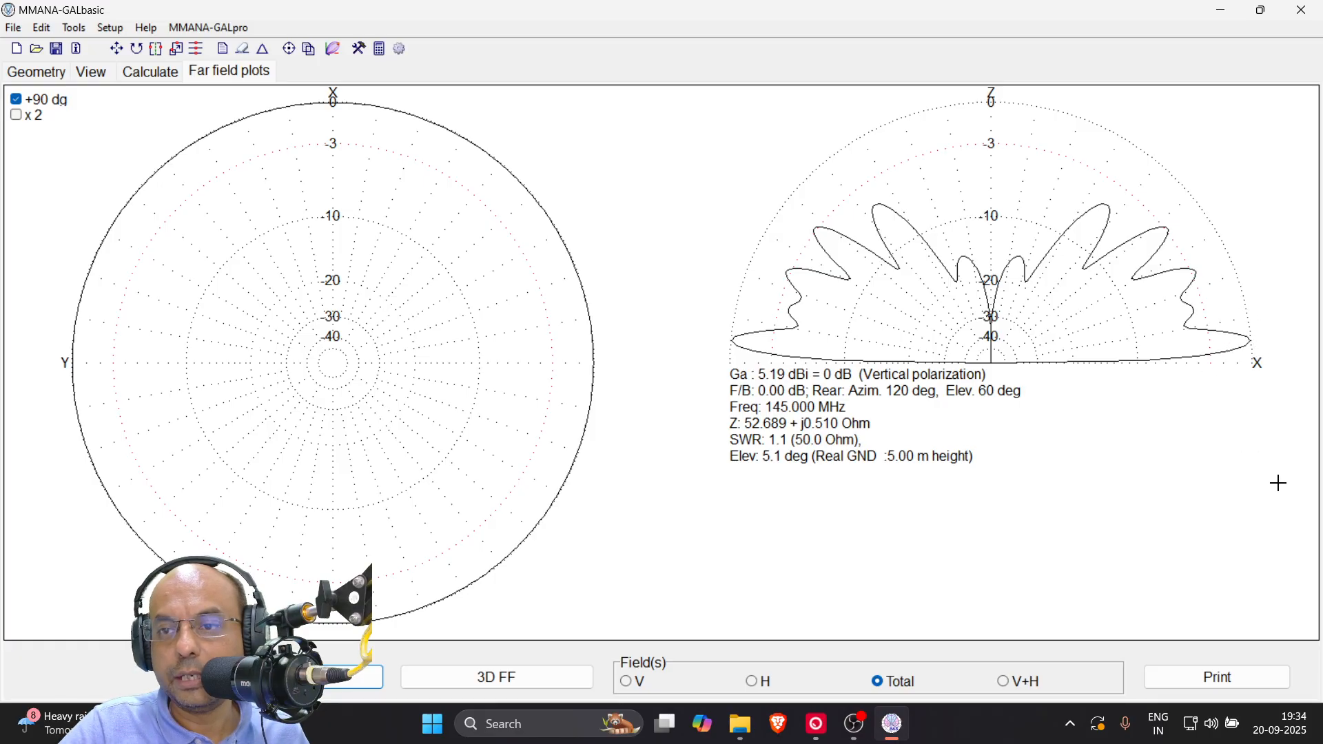
left_click(1250, 339)
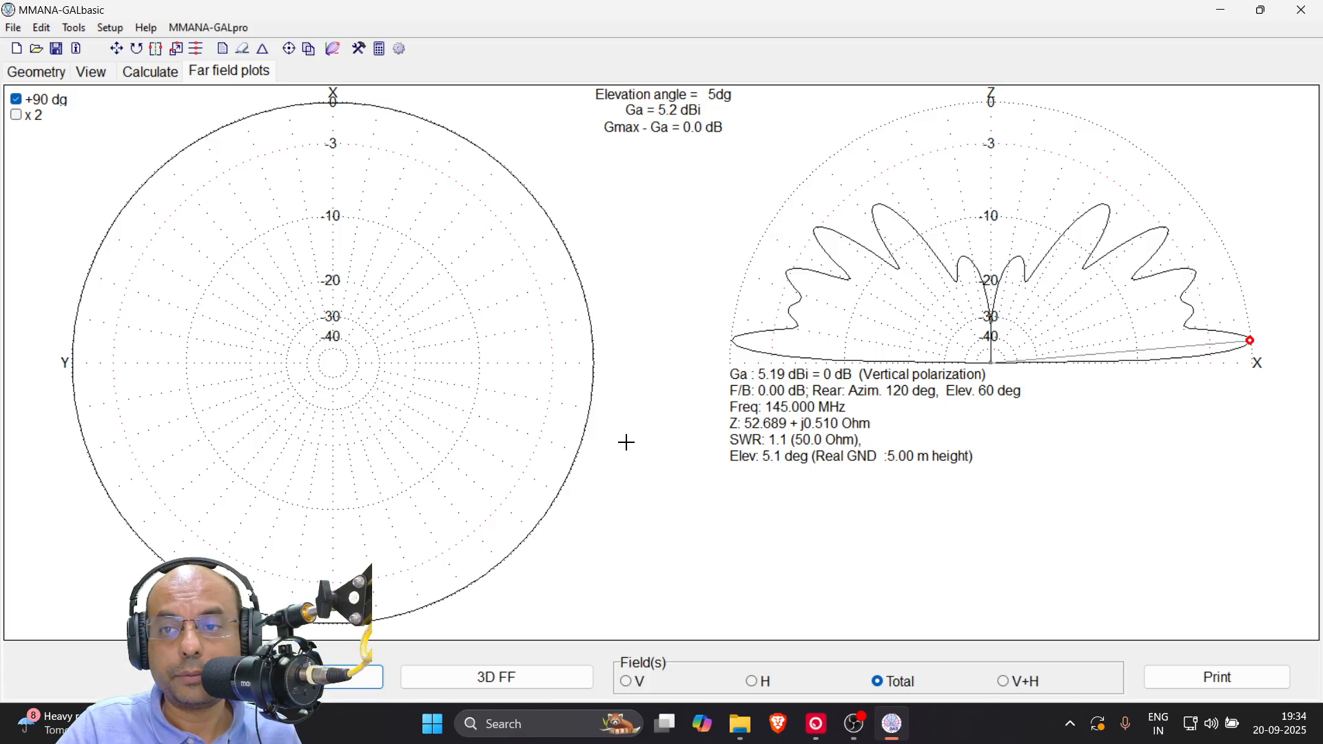
left_click(14, 31)
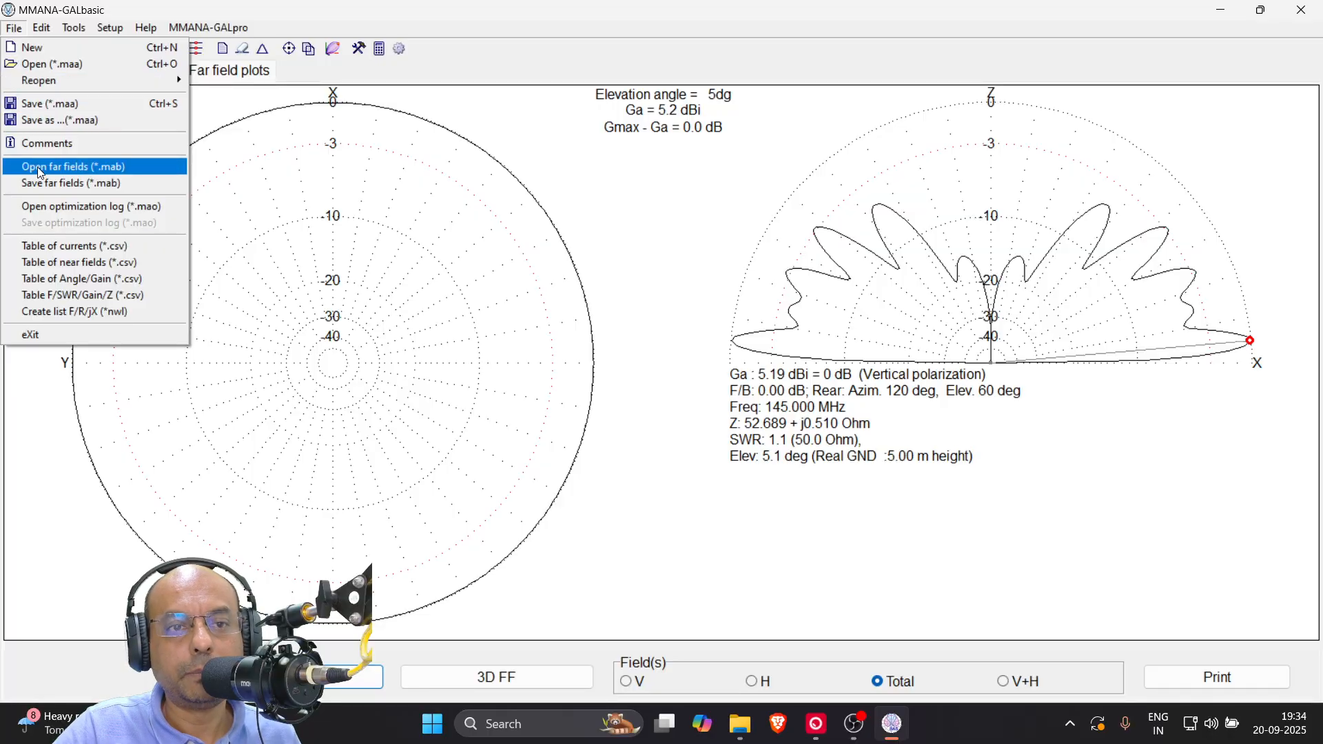
left_click(62, 185)
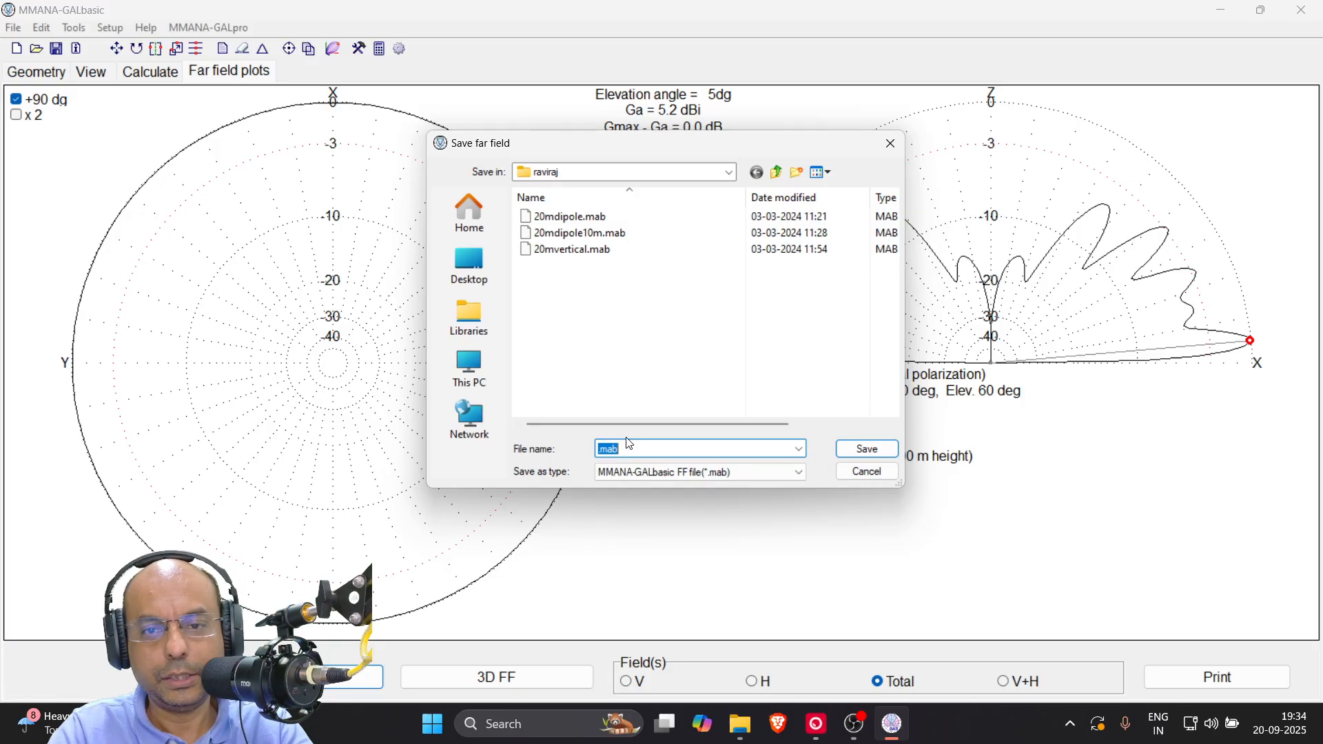
type("2m")
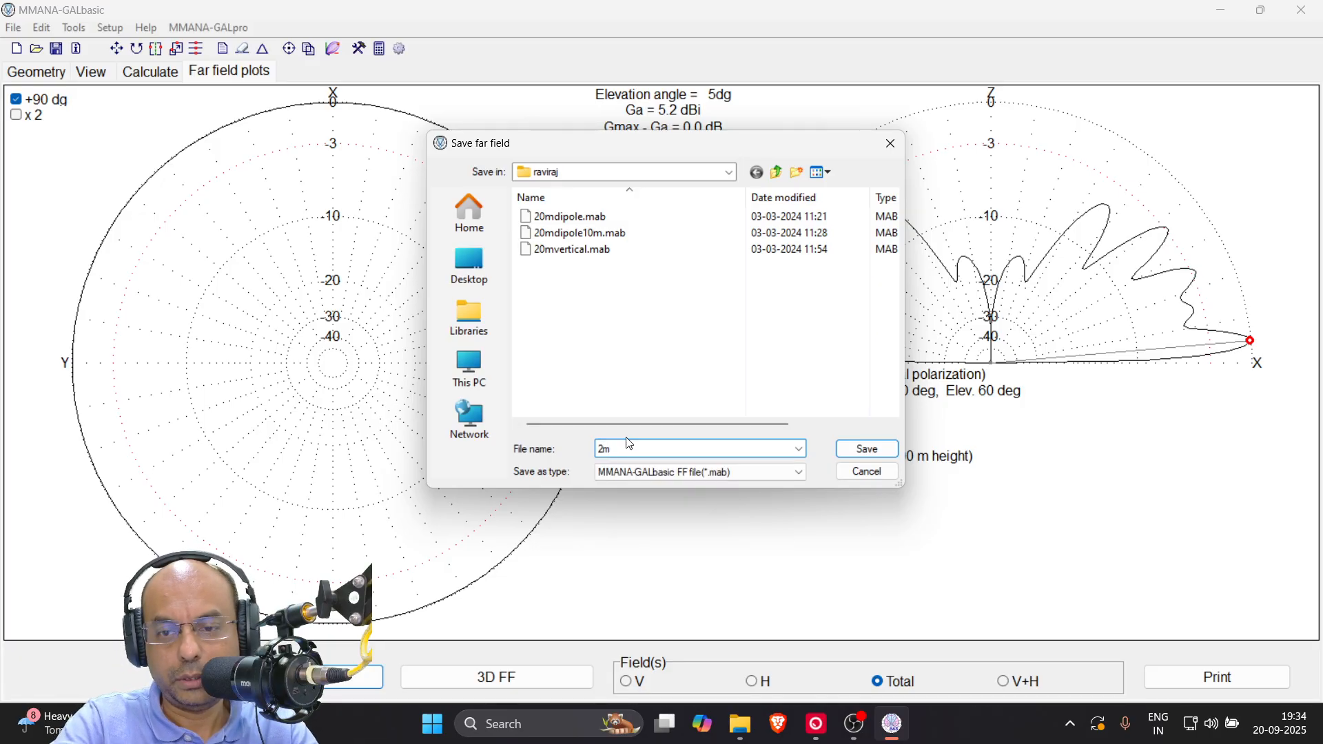
type("_5m")
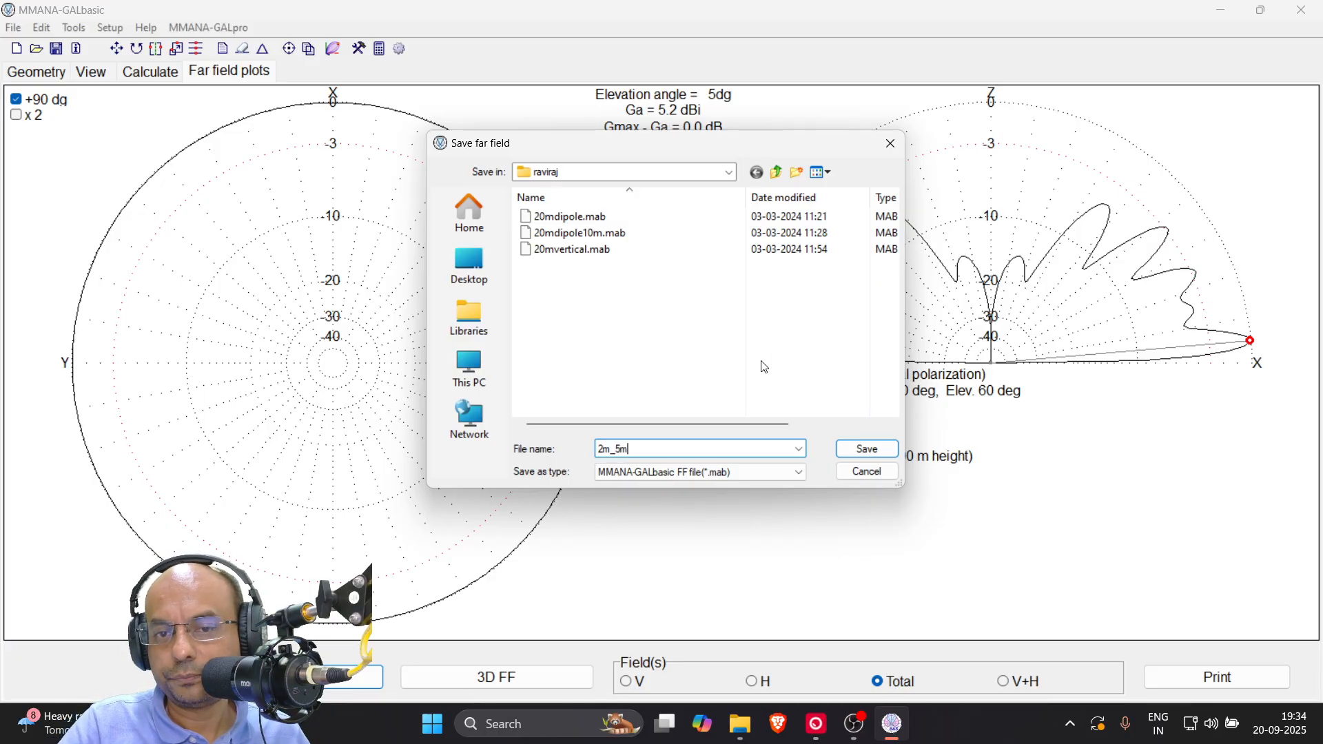
left_click(857, 455)
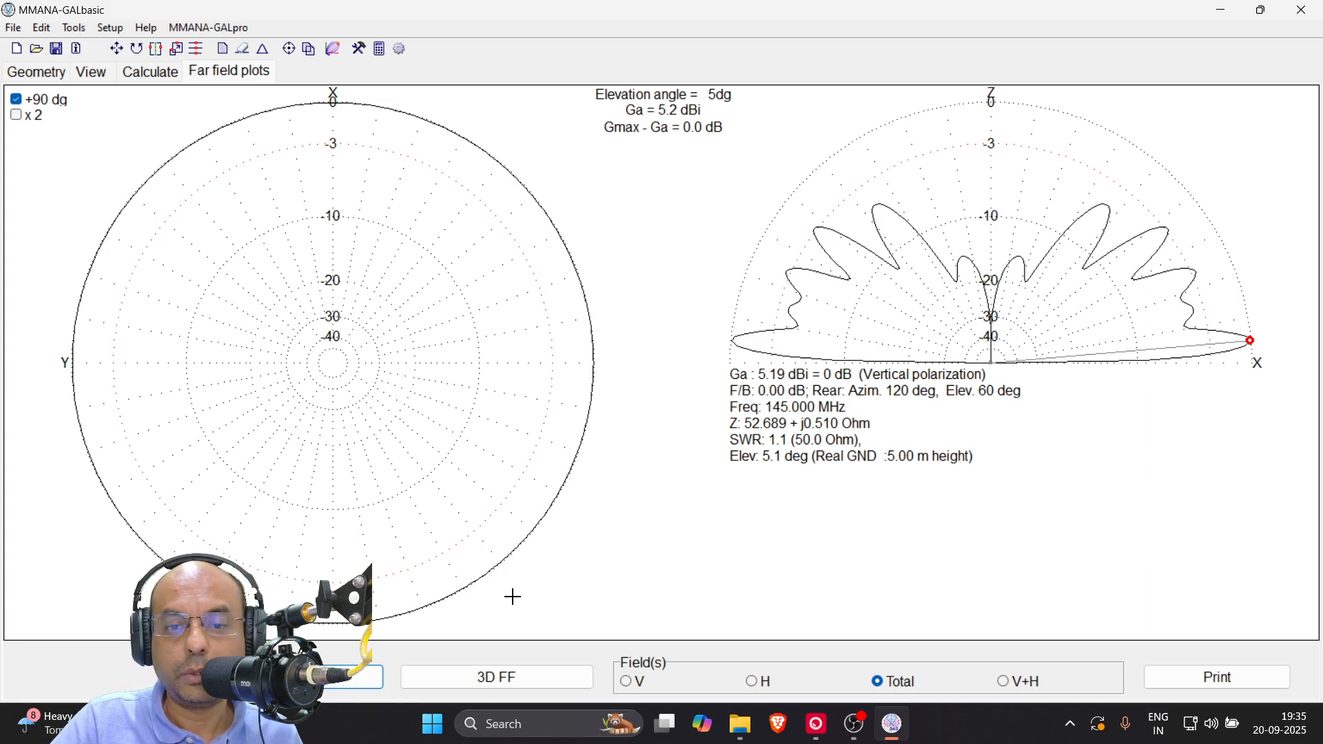
Generate the 3D radiation pattern with a 5-degree step, examine it from above and from the side, and close it
left_click(490, 685)
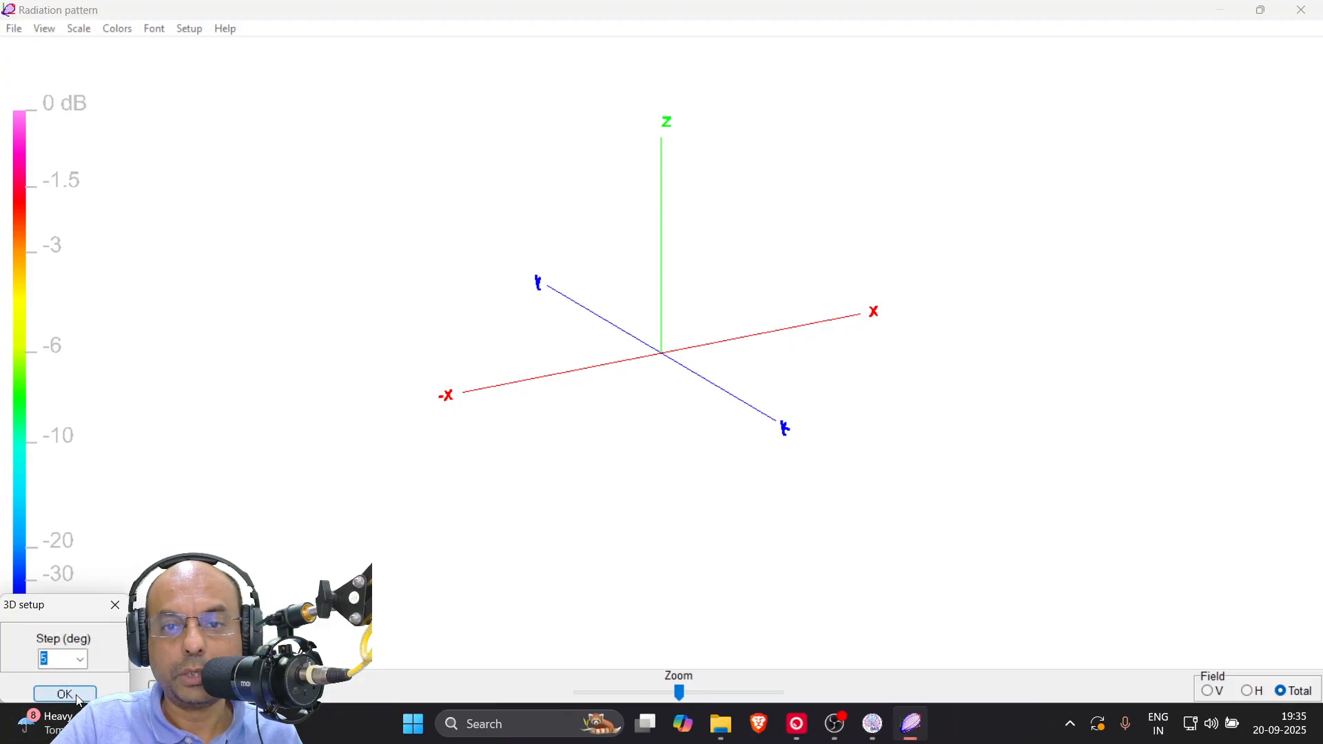
key("Return")
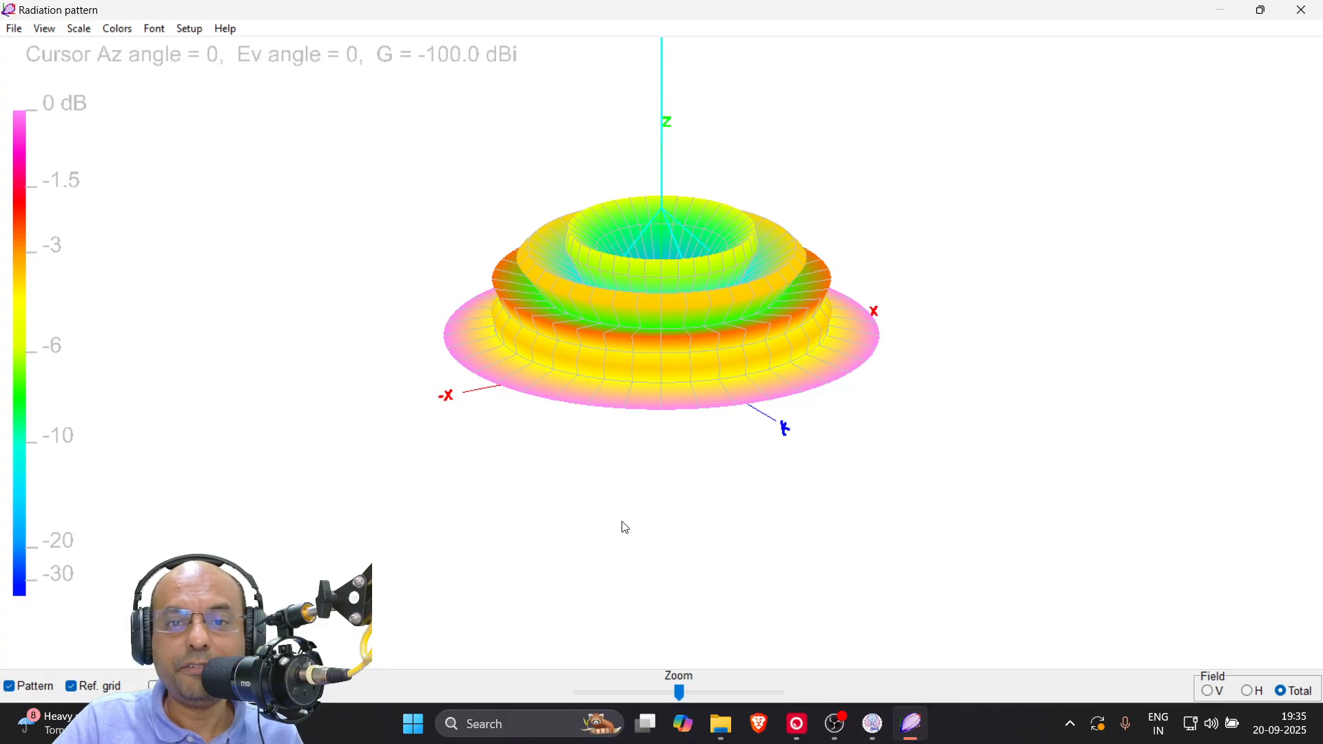
left_click_drag(629, 464, 650, 236)
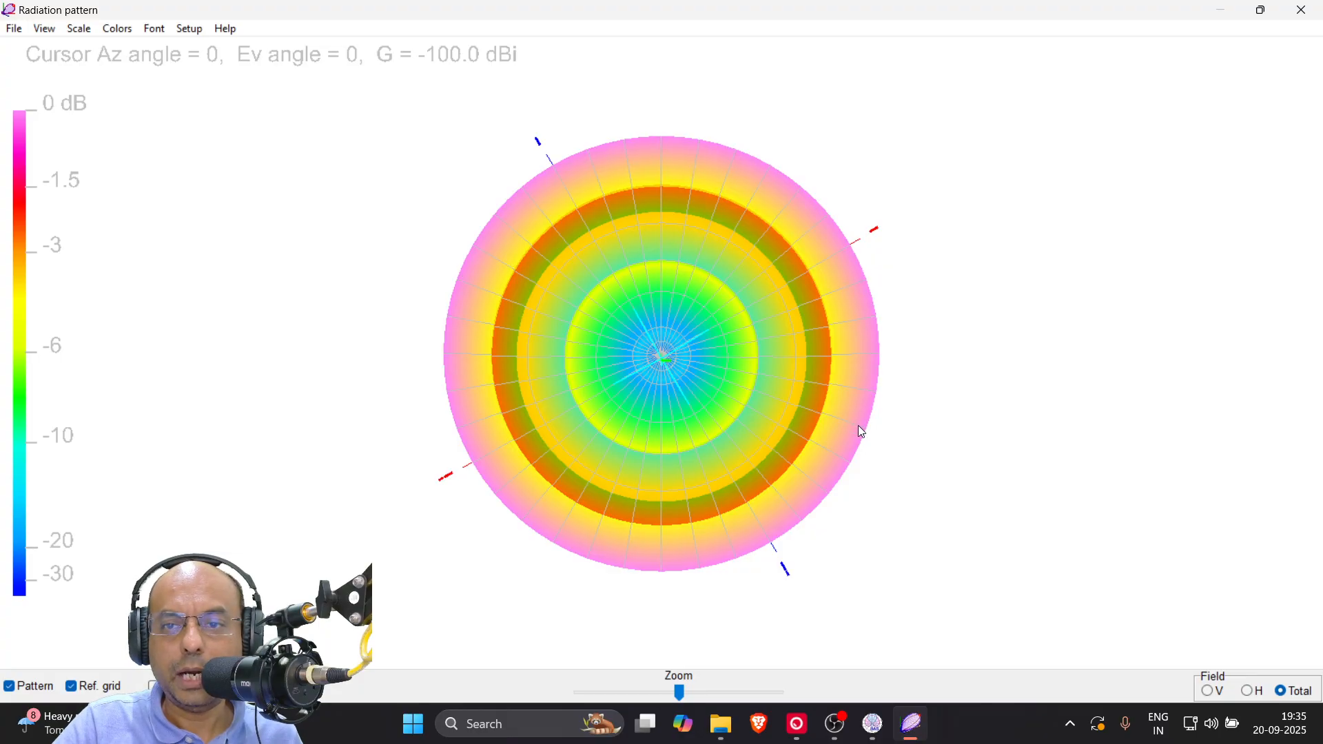
left_click_drag(858, 424, 866, 503)
mouse_move(775, 520)
left_mouse_down()
mouse_move(765, 508)
mouse_move(842, 505)
mouse_move(783, 520)
mouse_move(786, 535)
left_mouse_up()
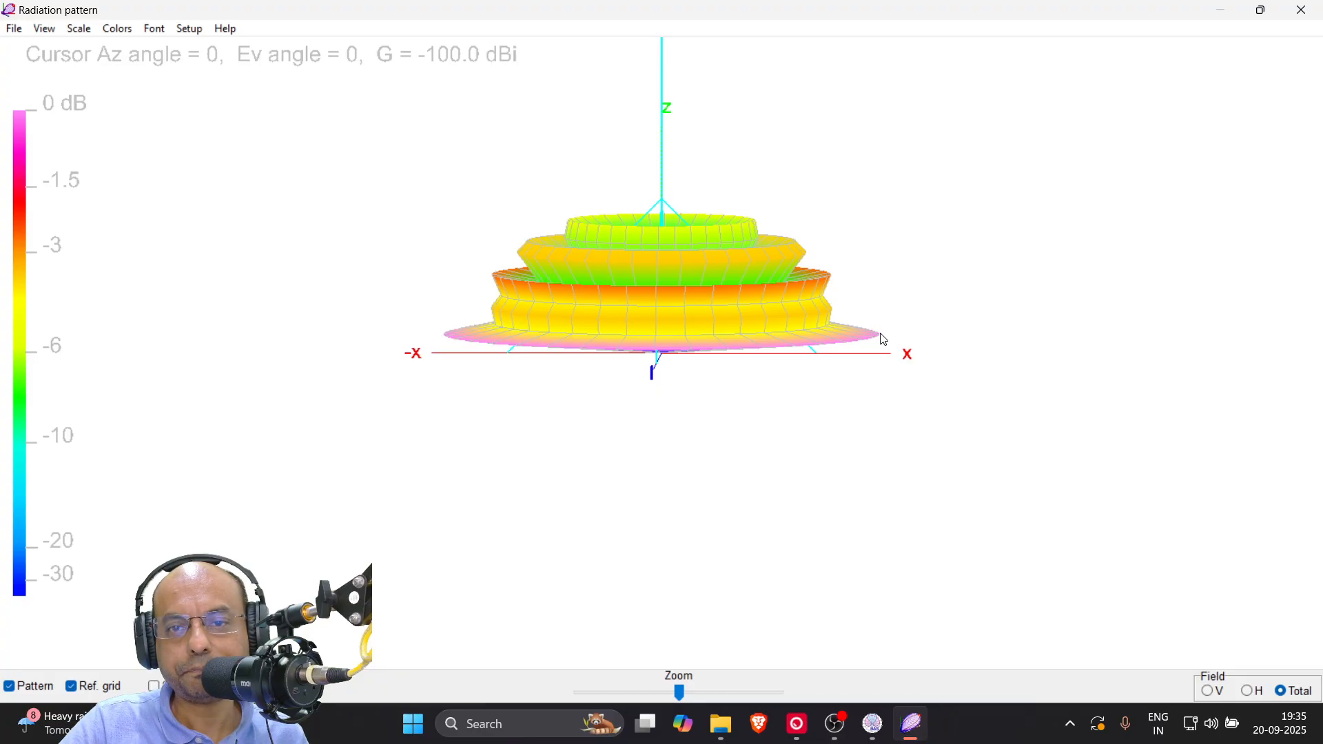
left_click_drag(811, 435, 810, 358)
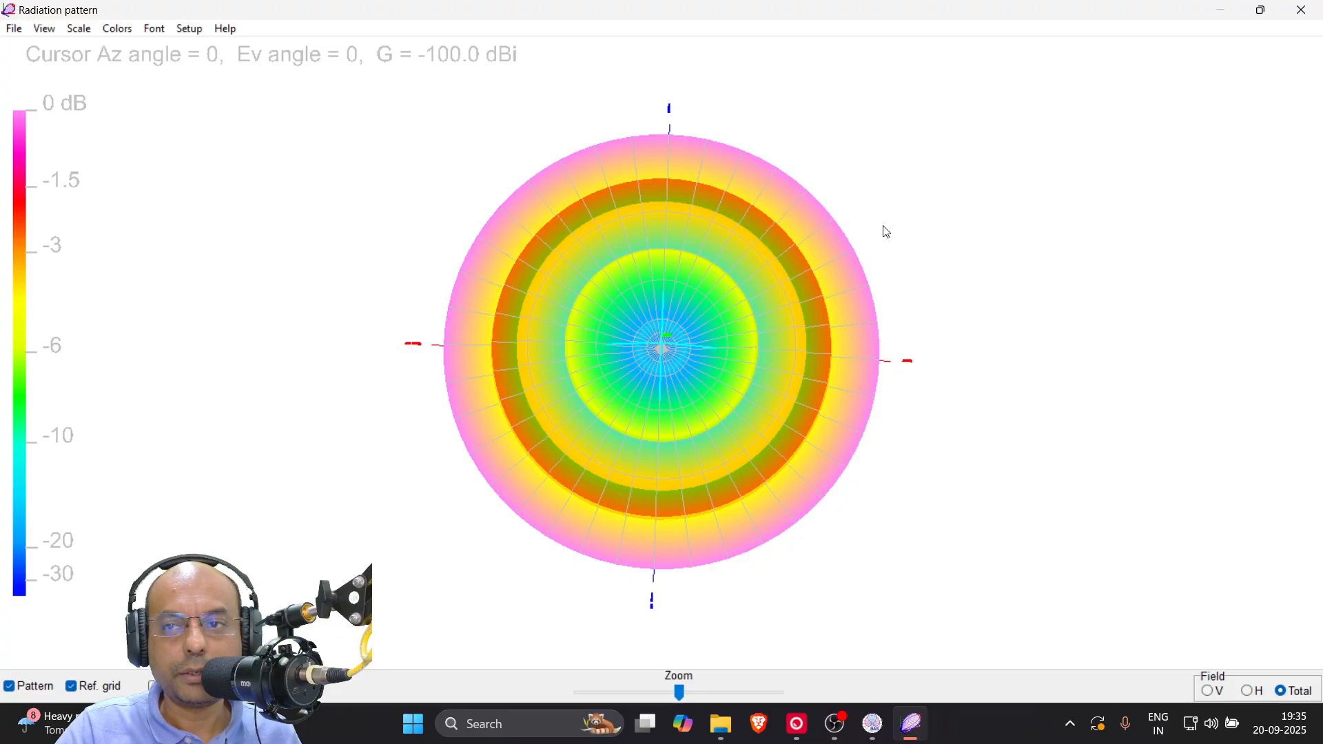
left_click(1313, 23)
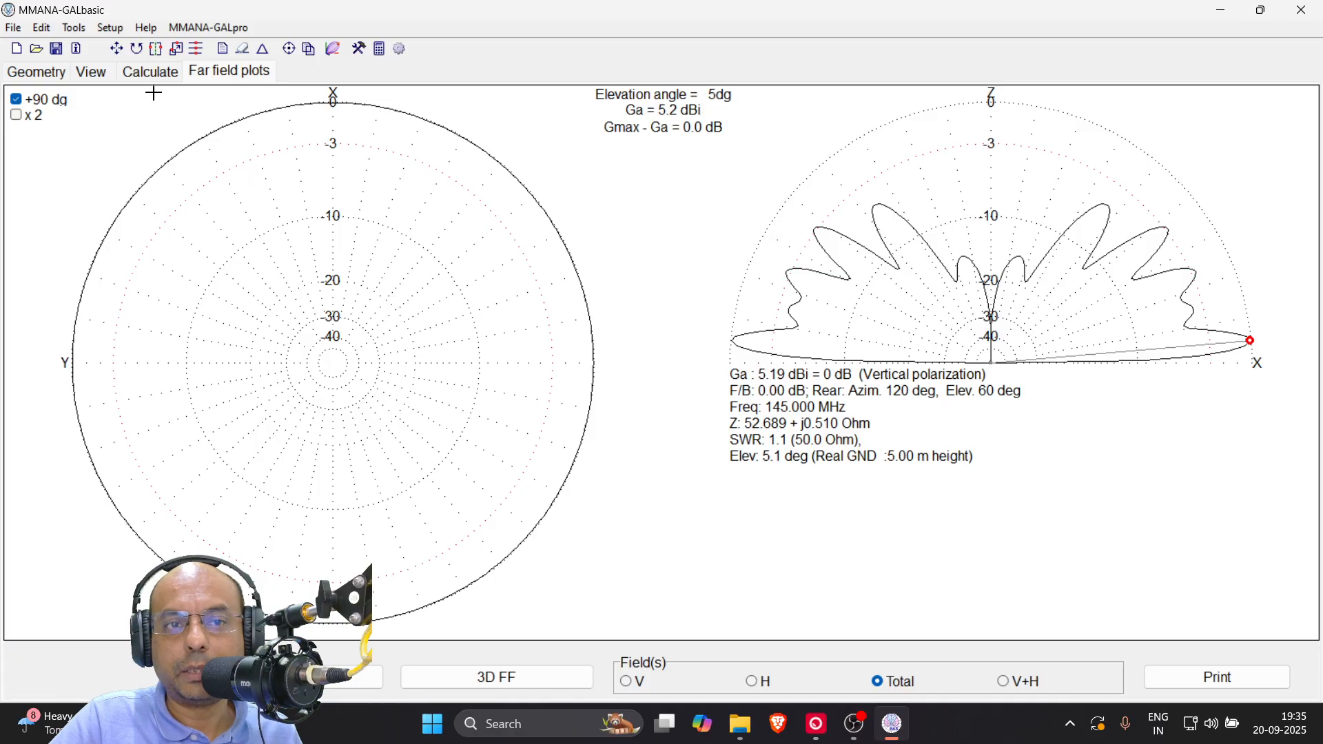
Set the antenna's added height to 10 m and recalculate at 145 MHz
left_click(151, 71)
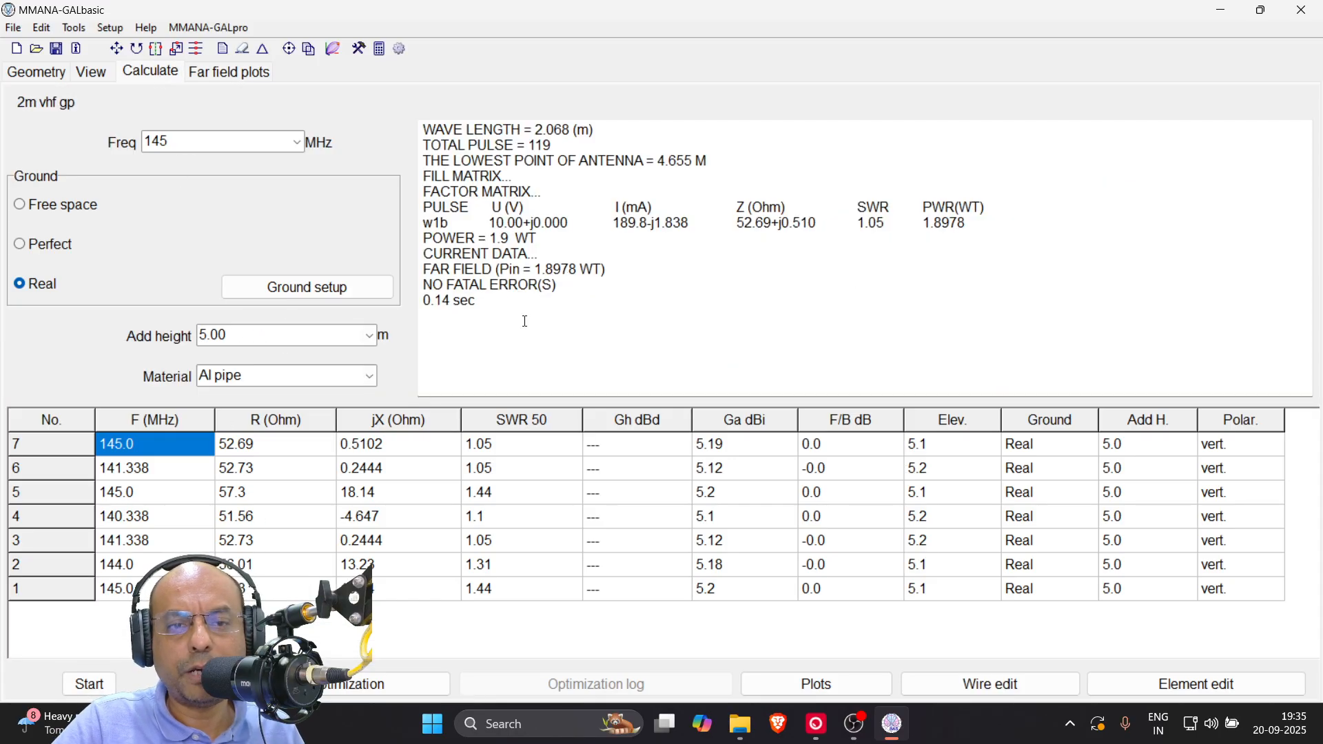
left_click(370, 336)
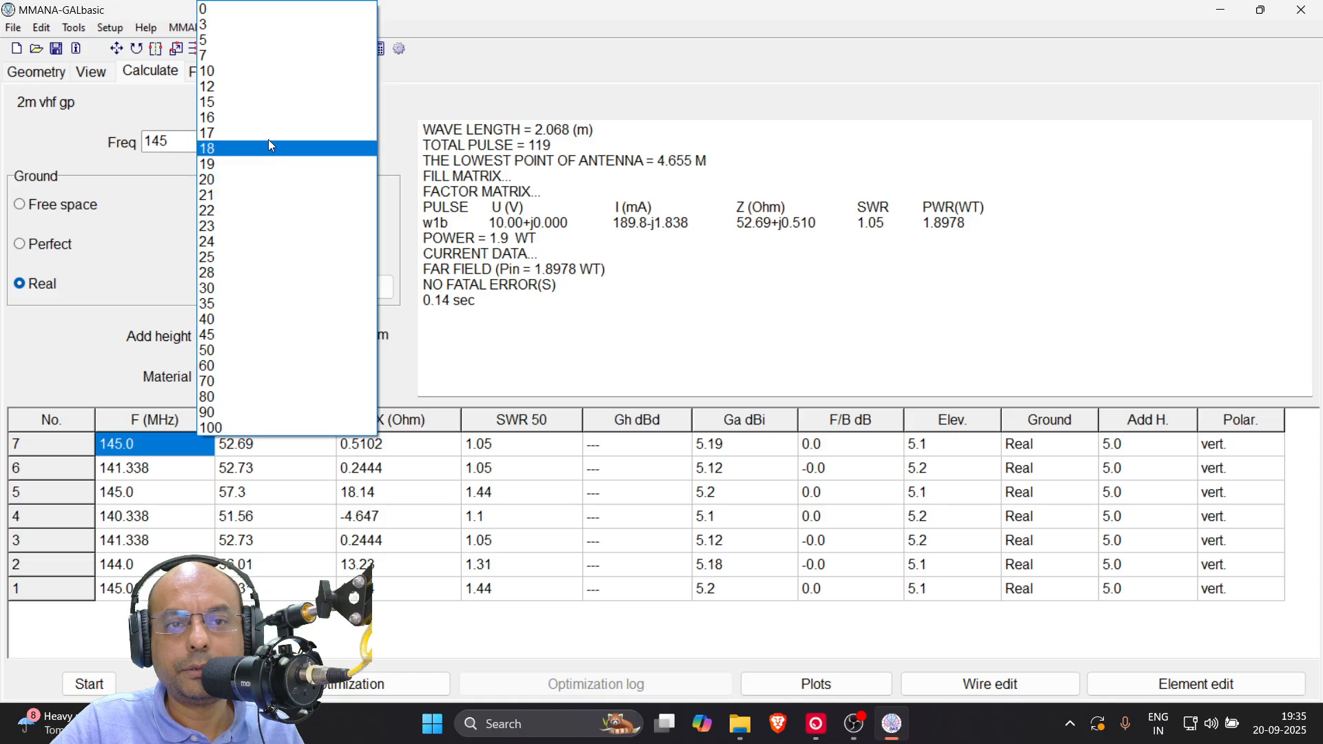
left_click(233, 73)
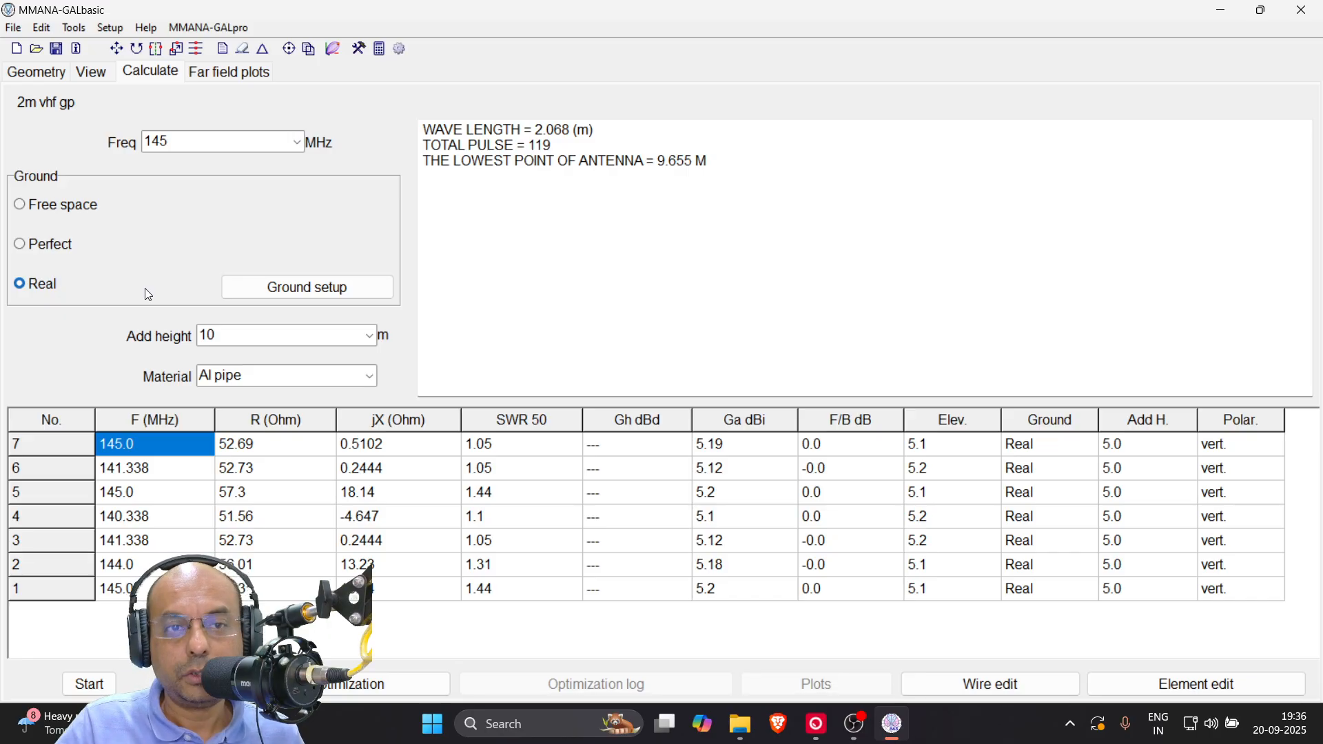
left_click(83, 690)
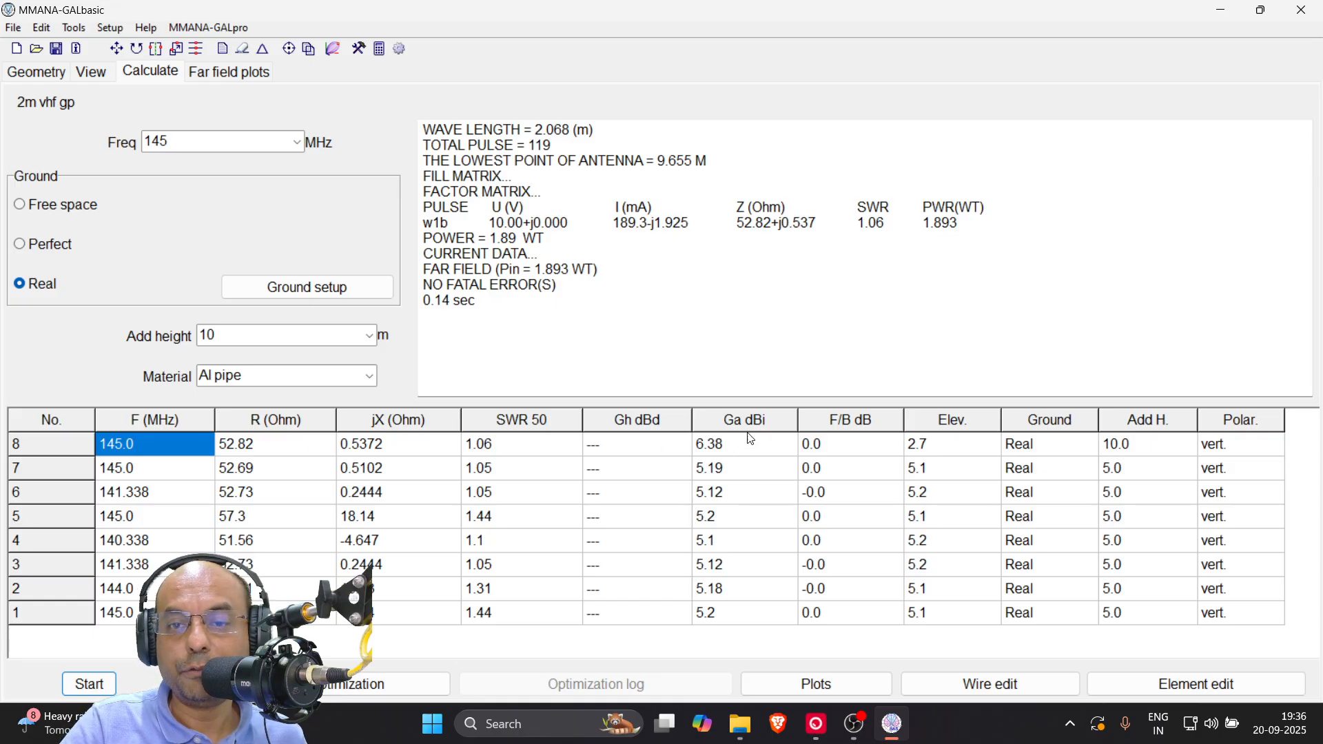
Compare the gain and elevation angle of the 5 m and 10 m height calculations in the results table
left_click(734, 475)
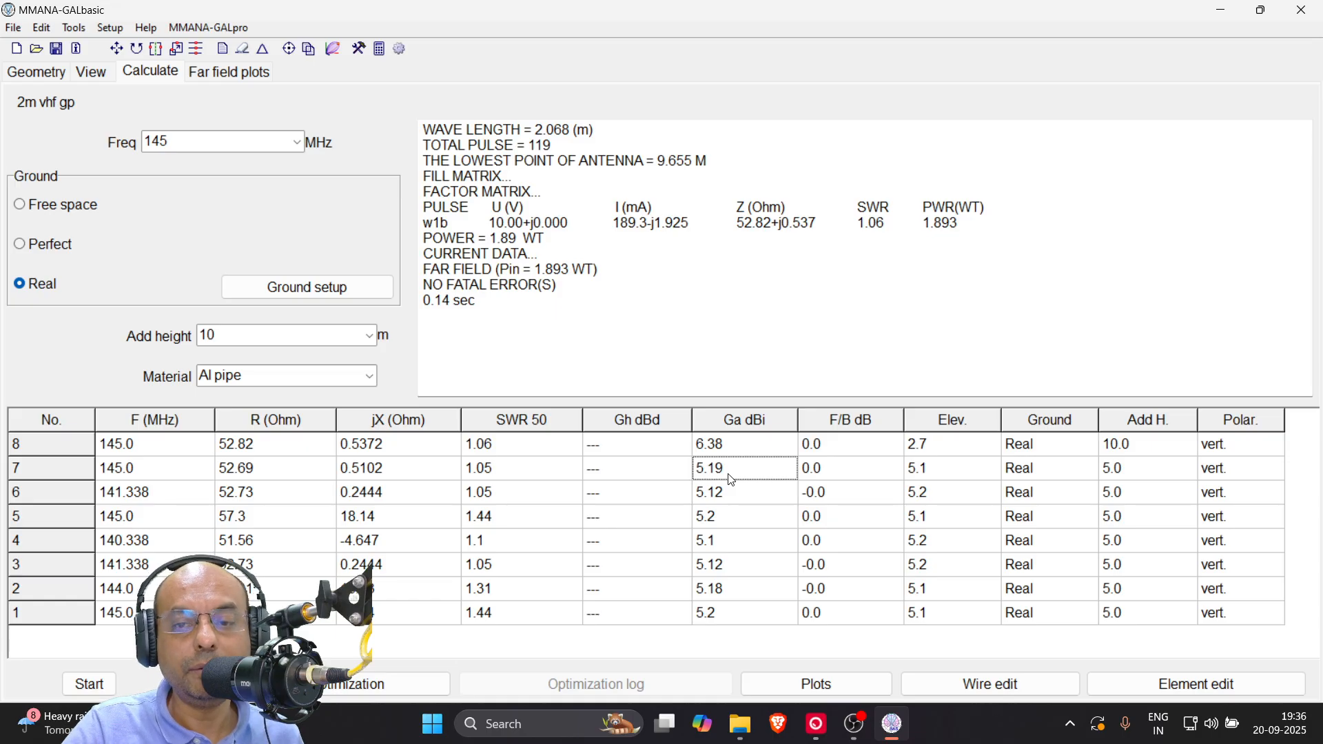
left_click(730, 454)
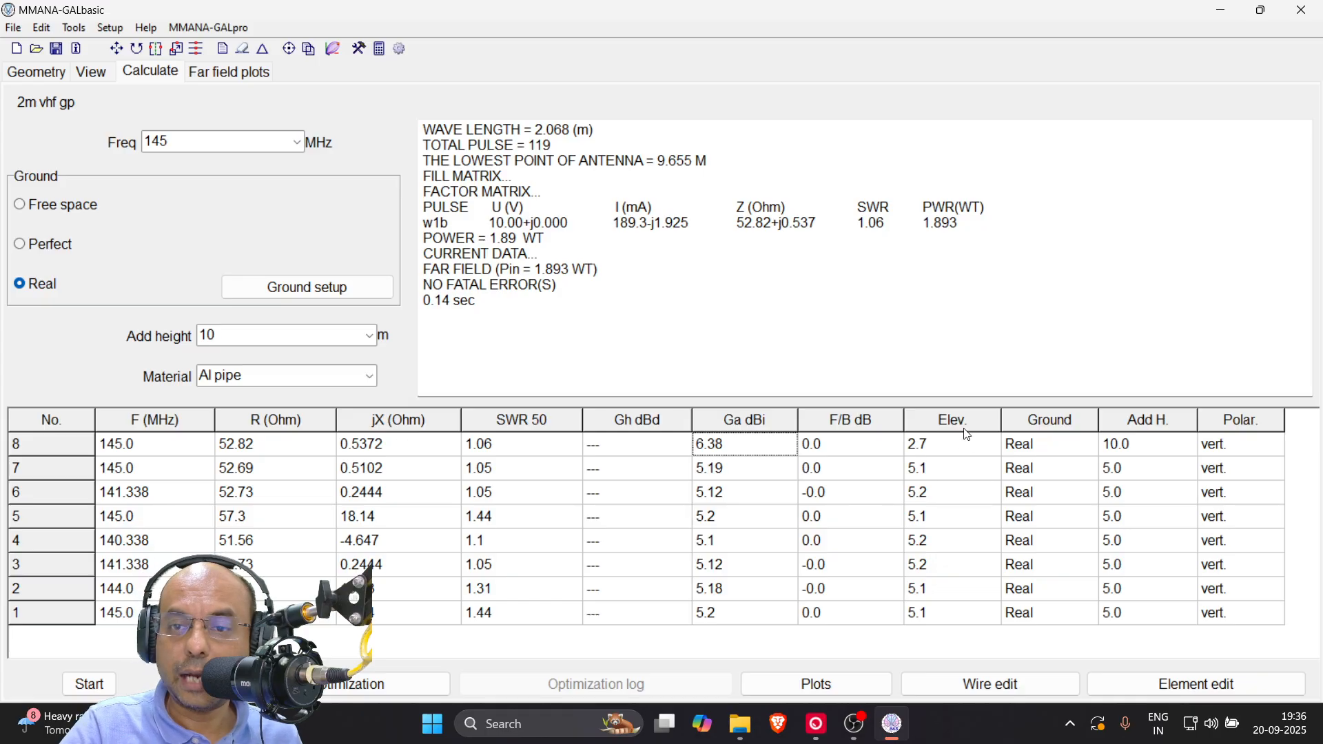
left_click(946, 472)
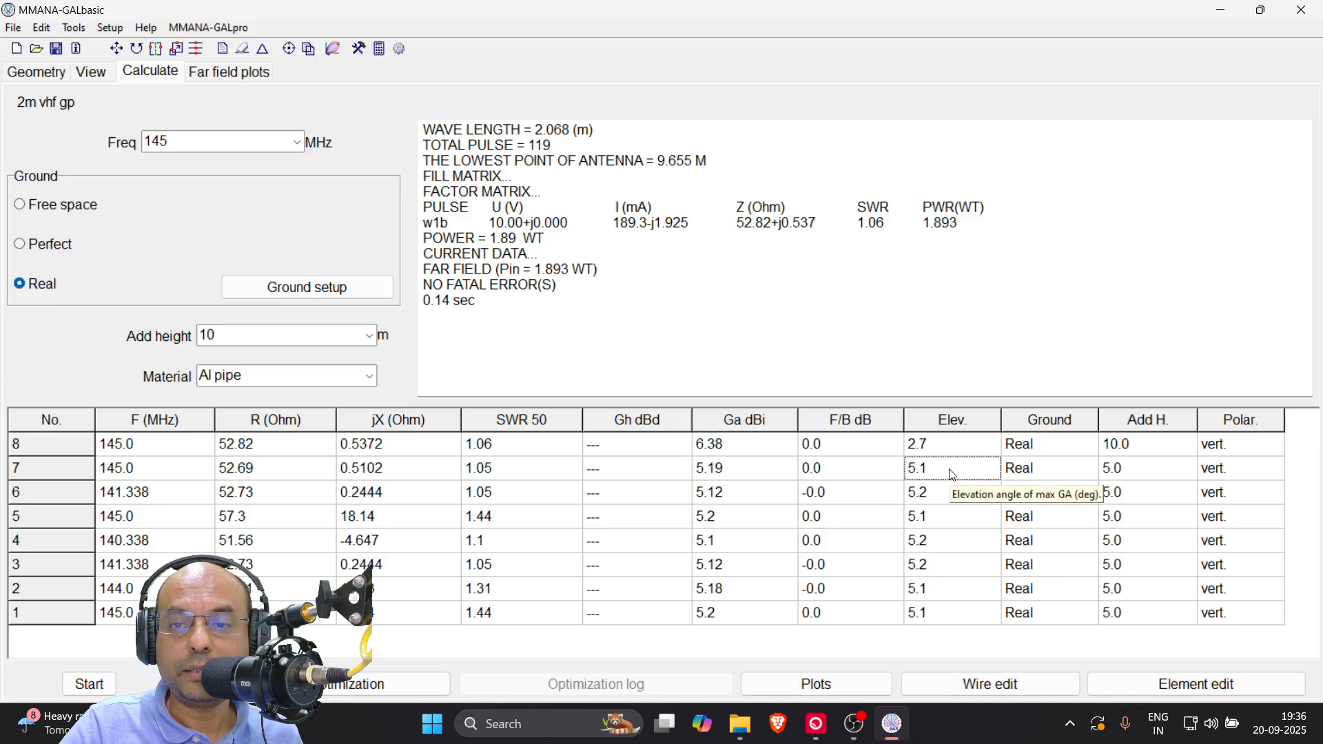
left_click(774, 468)
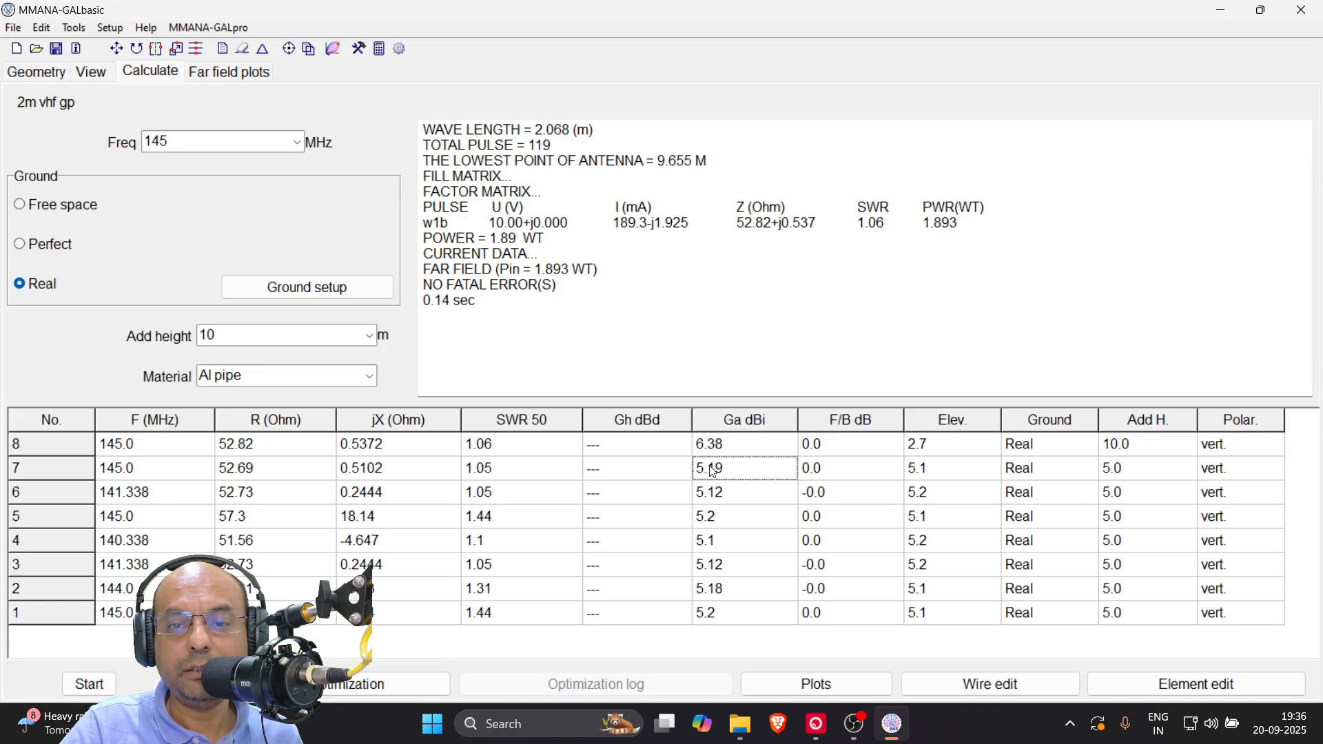
left_click(939, 474)
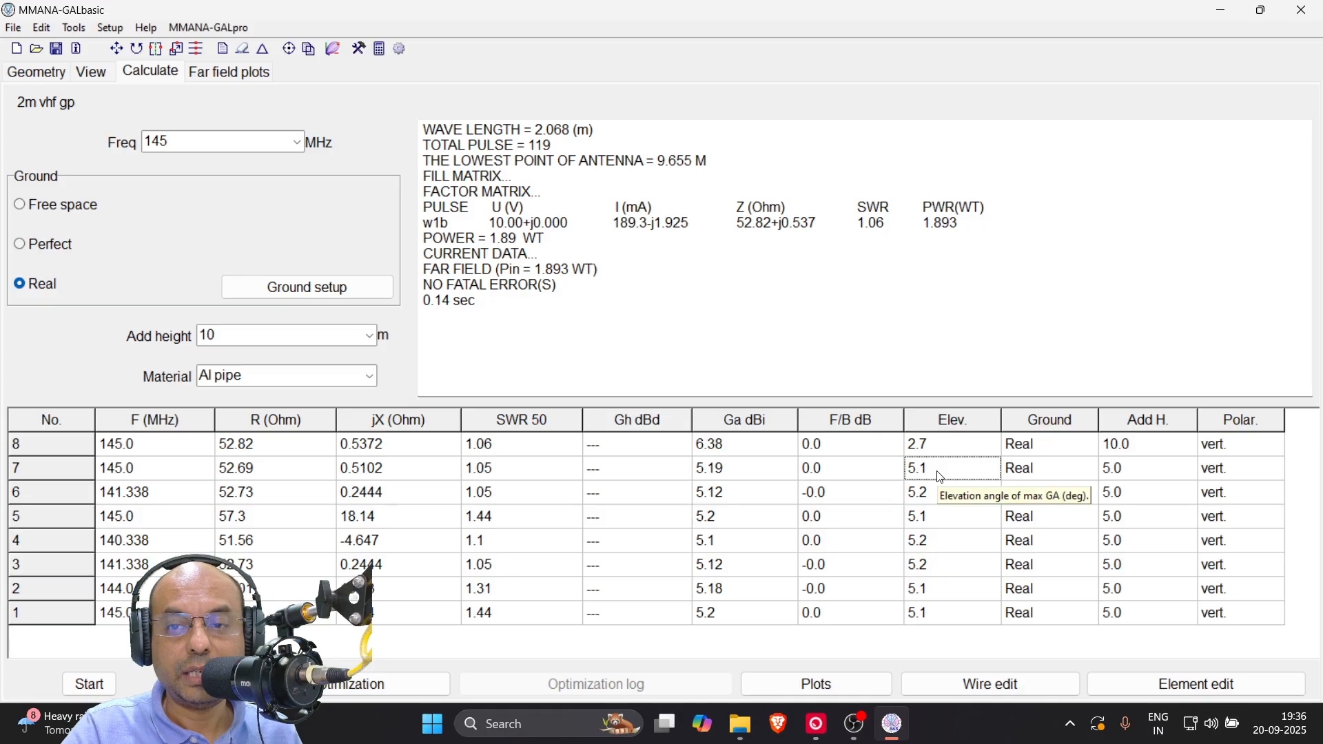
left_click(943, 448)
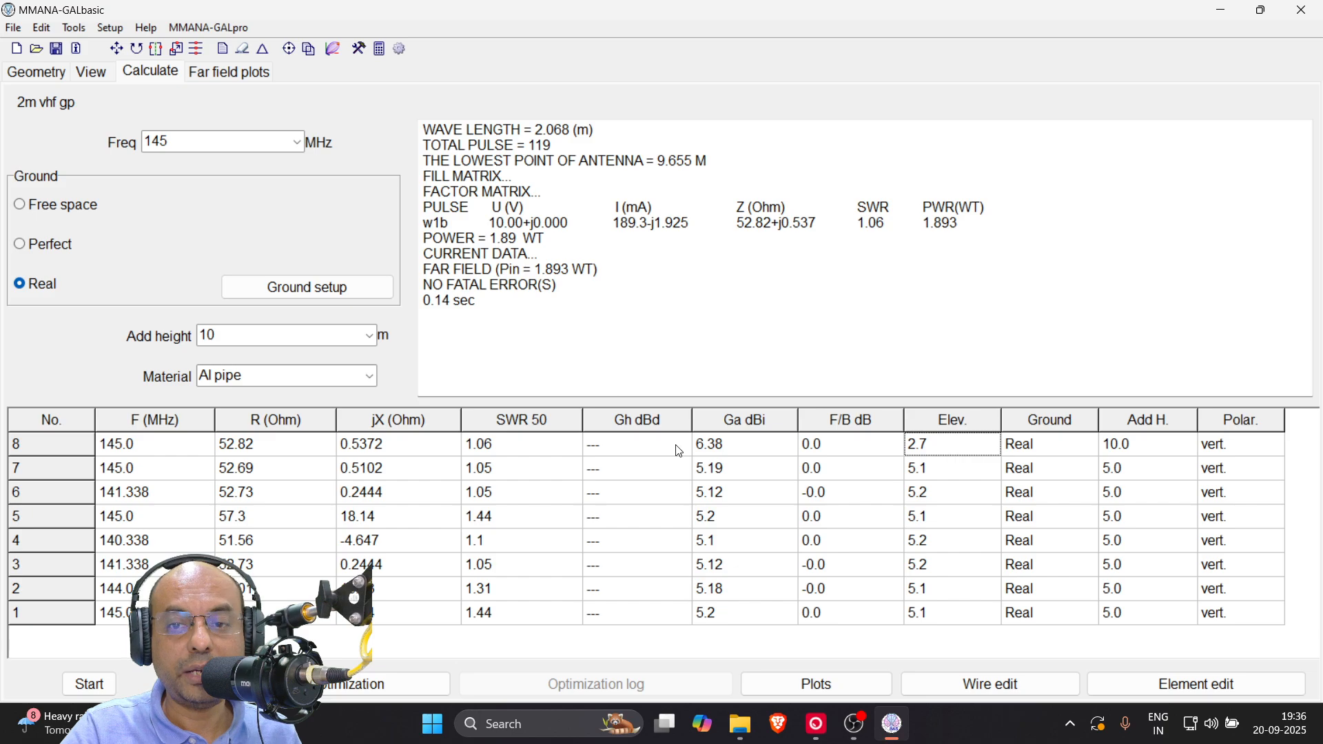
left_click(735, 450)
left_click(966, 450)
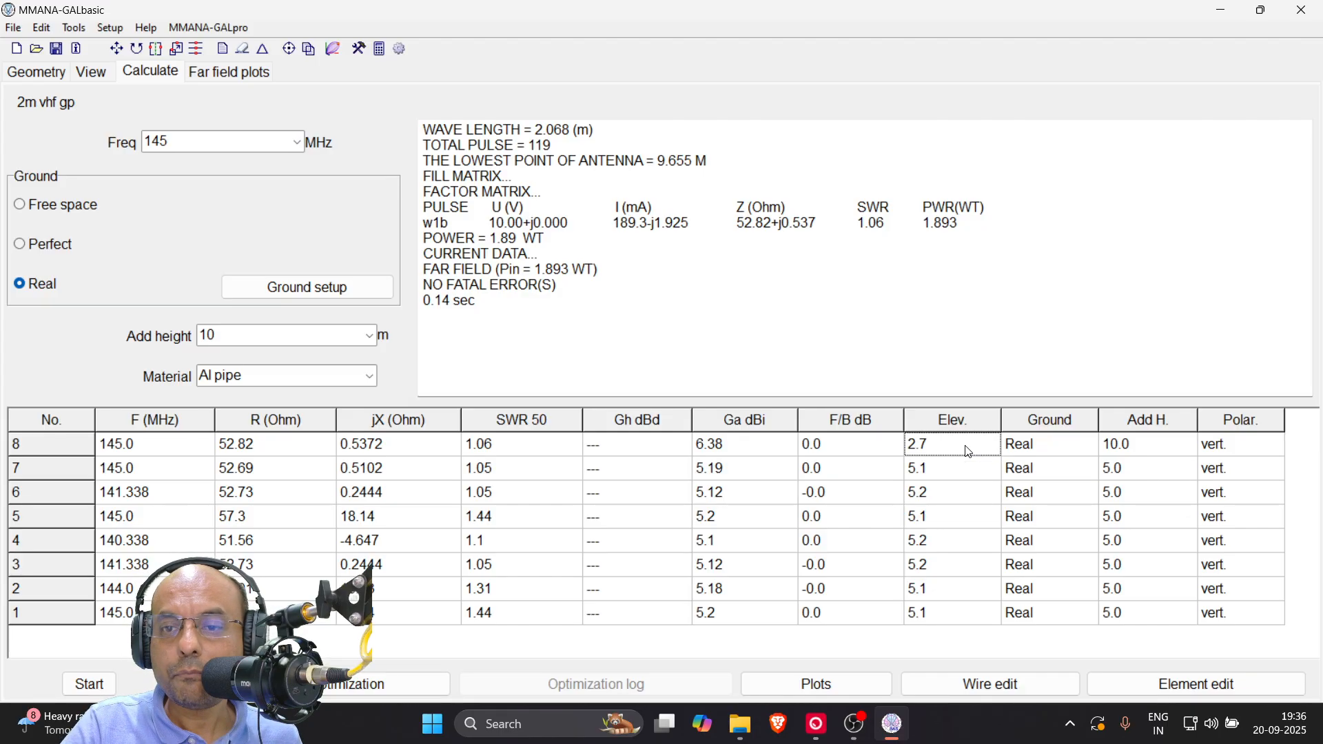
Run the resonance search on the SWR plot for the 10 m height, writing the current frequency to the table, and uncover the results
left_click(817, 686)
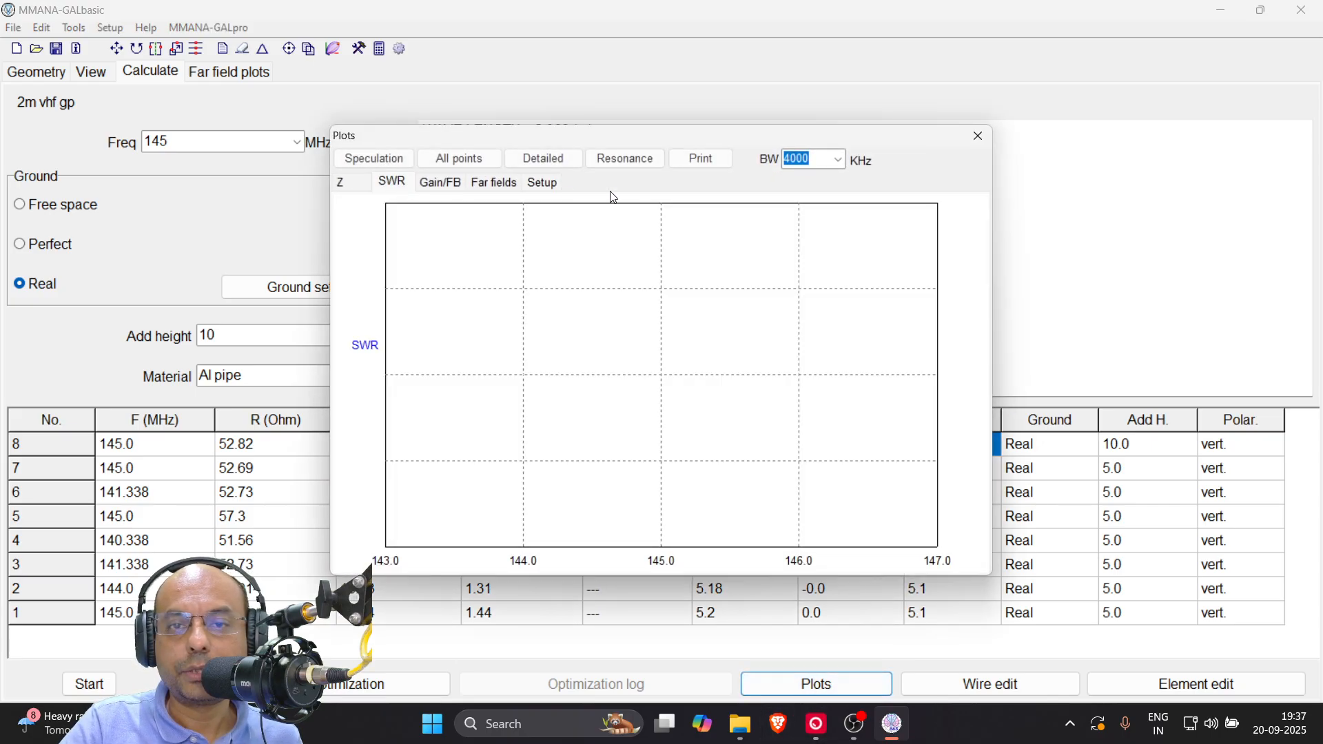
left_click(633, 157)
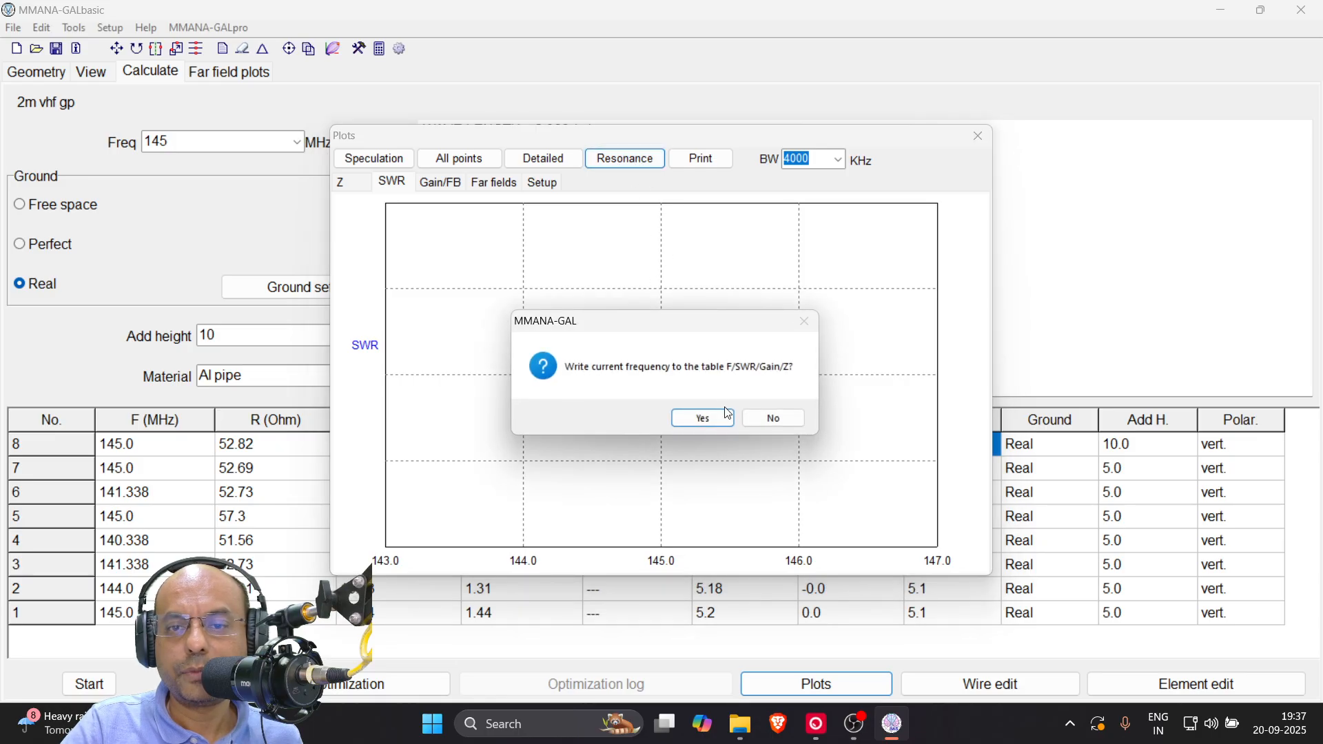
left_click(696, 416)
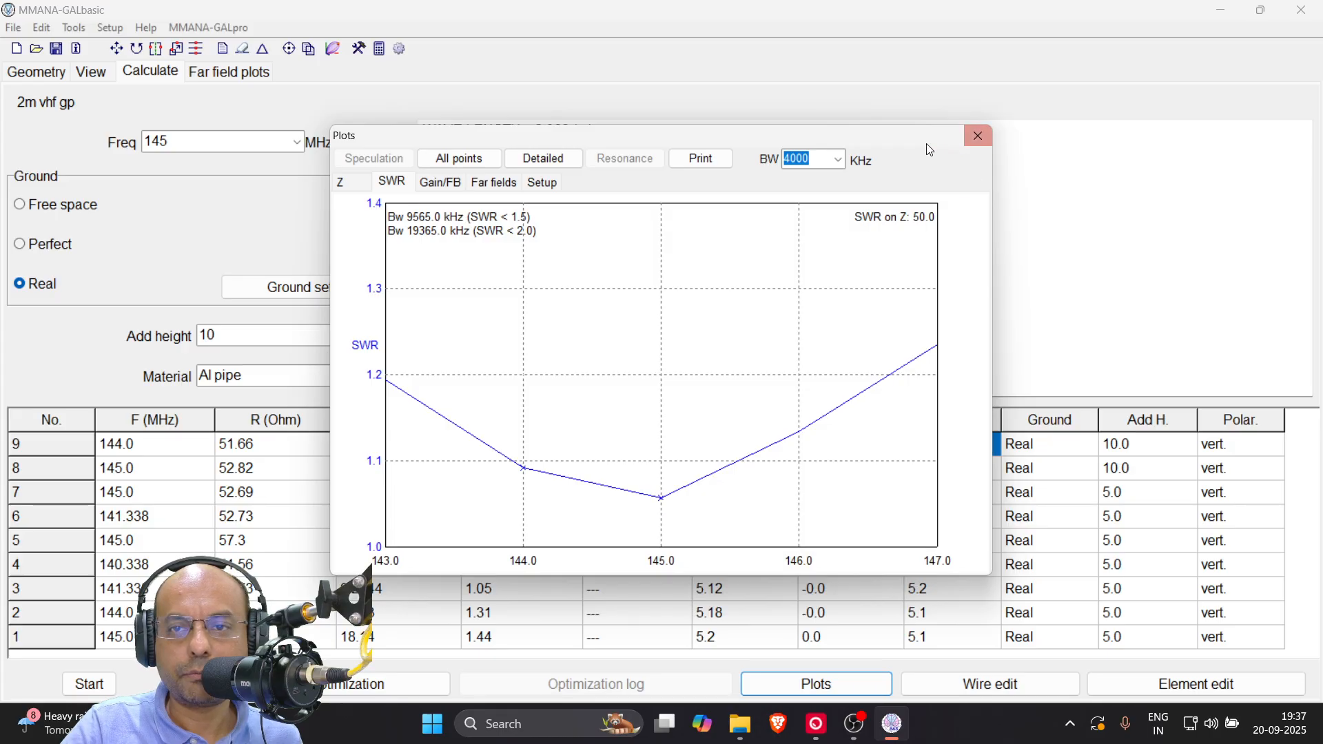
left_click_drag(907, 143, 1061, 147)
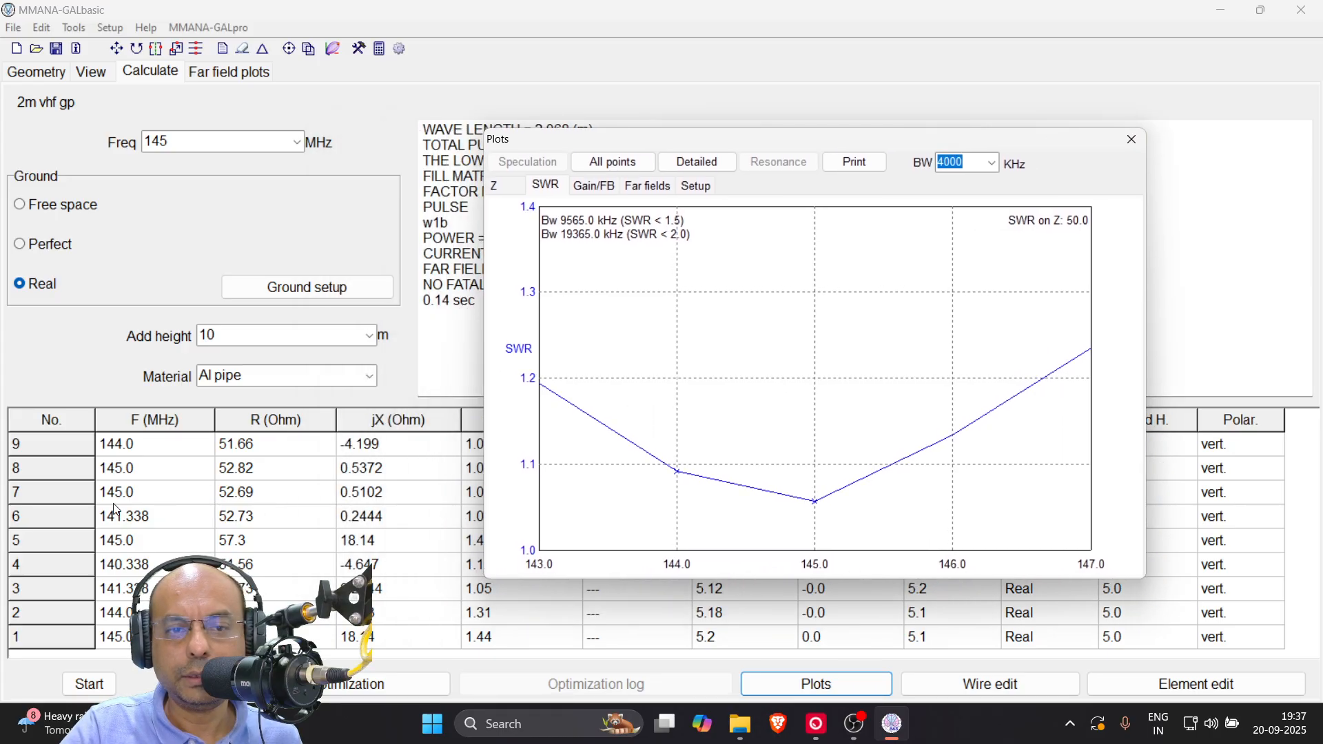
Close the SWR plots and read the gain at the tip of the lowest lobe in the 10 m elevation pattern
left_click(1131, 139)
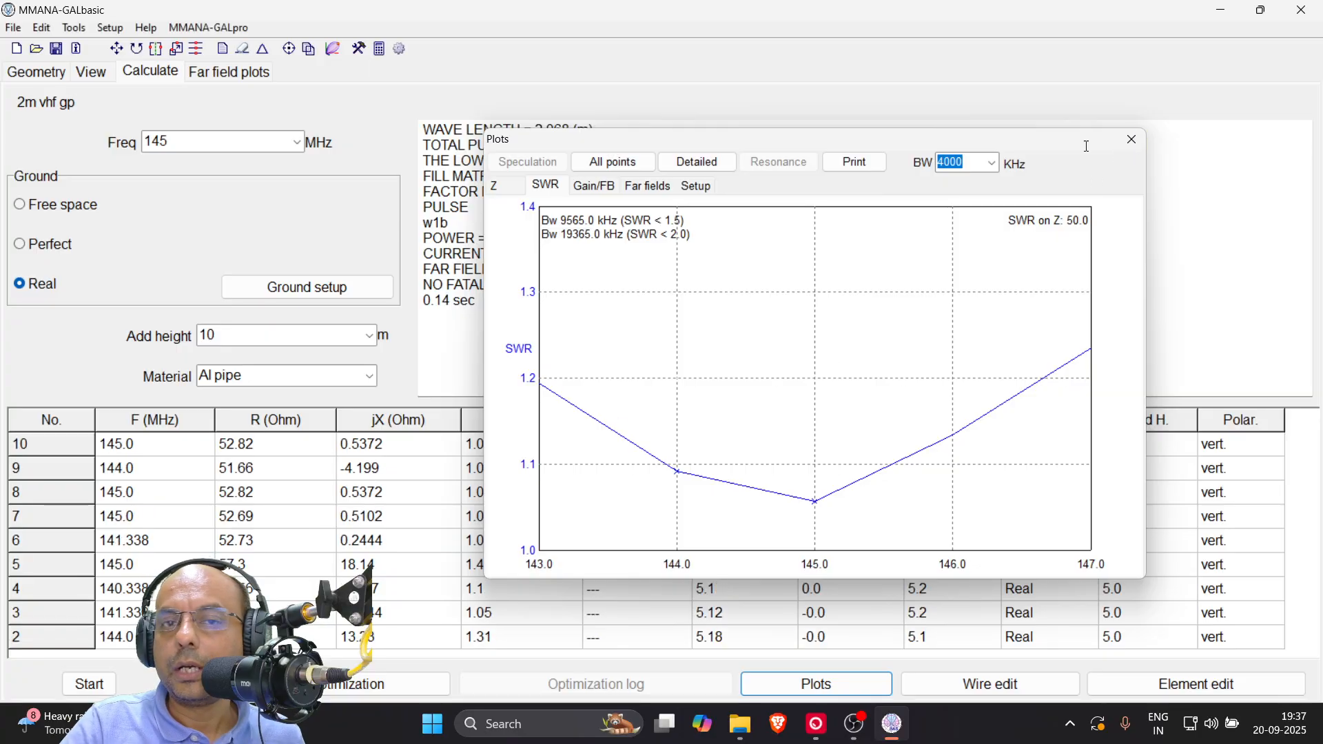
left_click(244, 74)
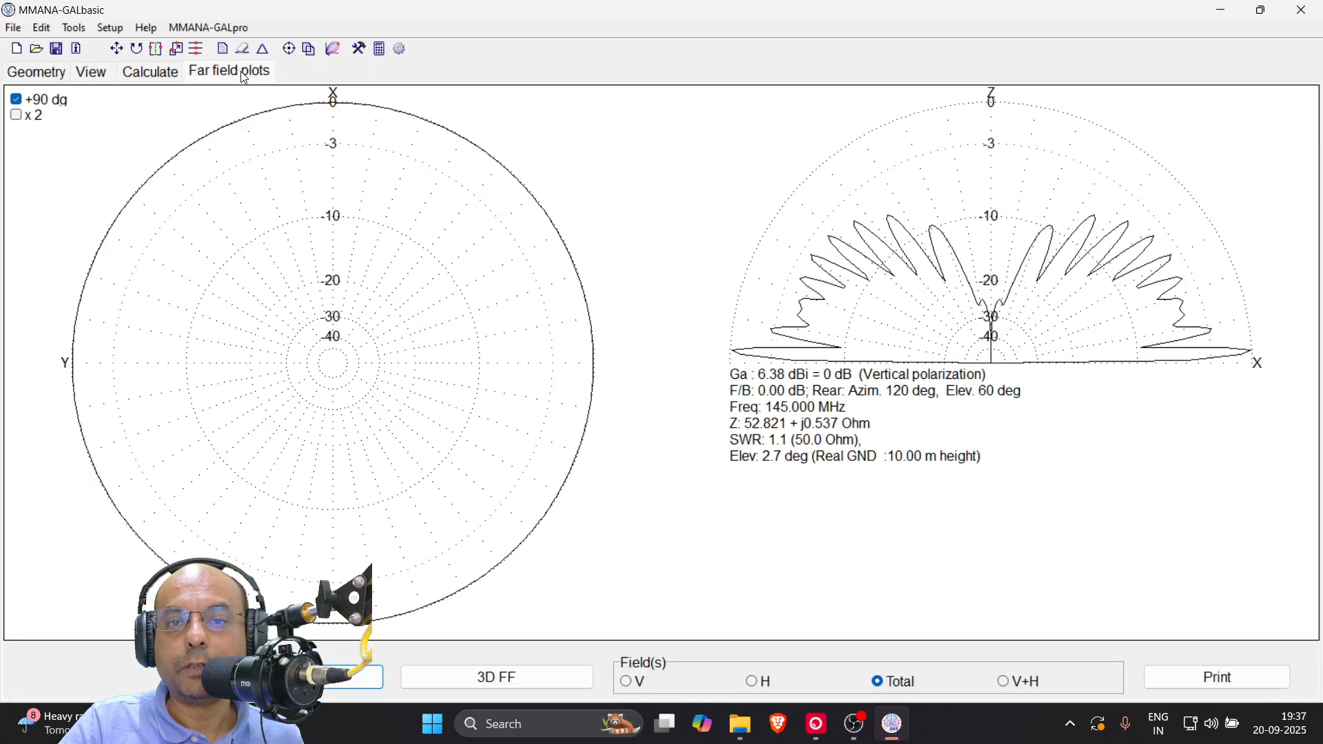
left_click(1250, 349)
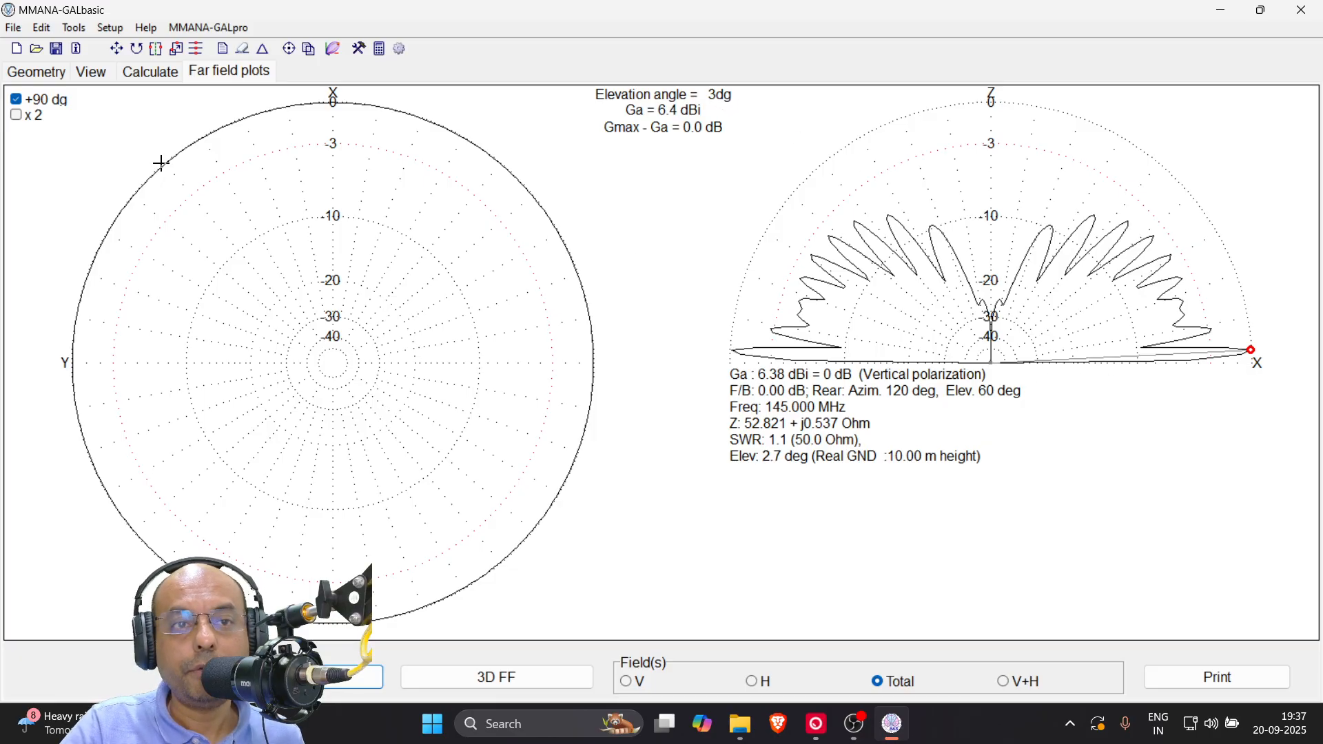
Save the far-field data of the 10 m height calculation as 2m_10m in MAB format
left_click(14, 27)
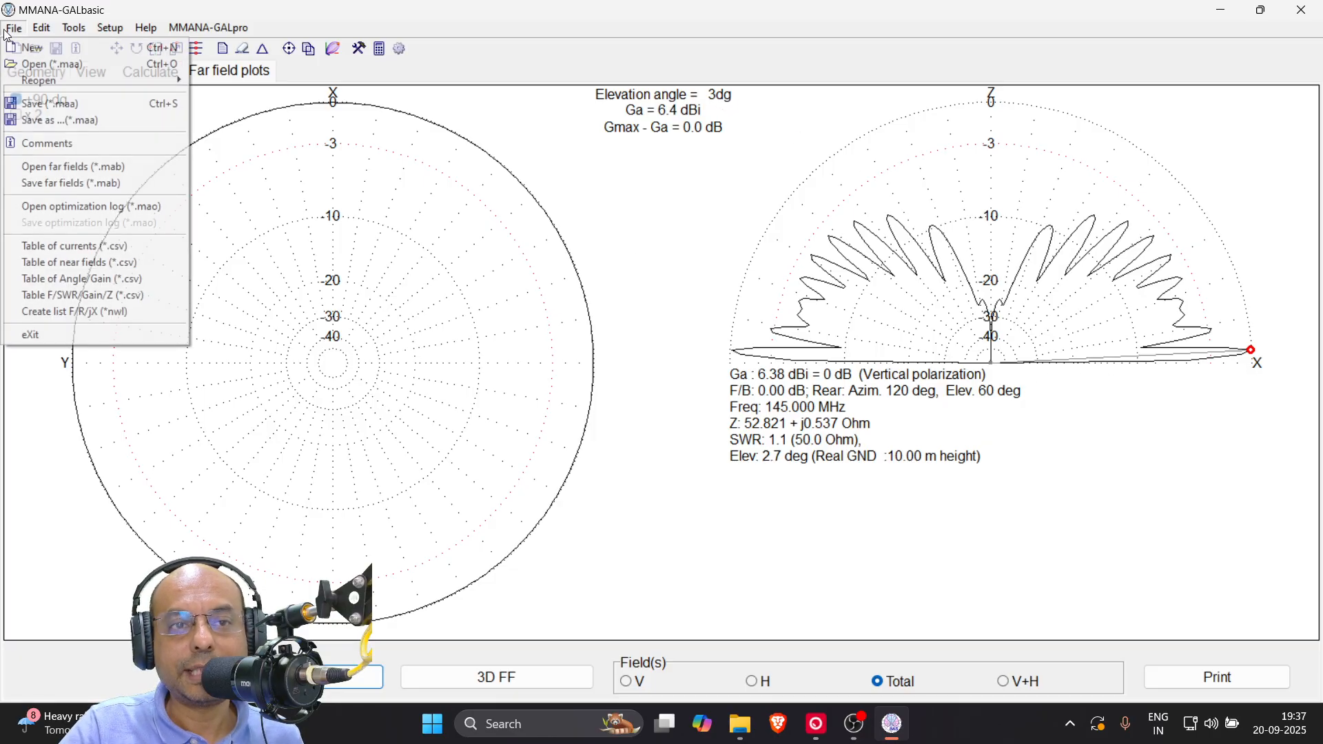
left_click(46, 183)
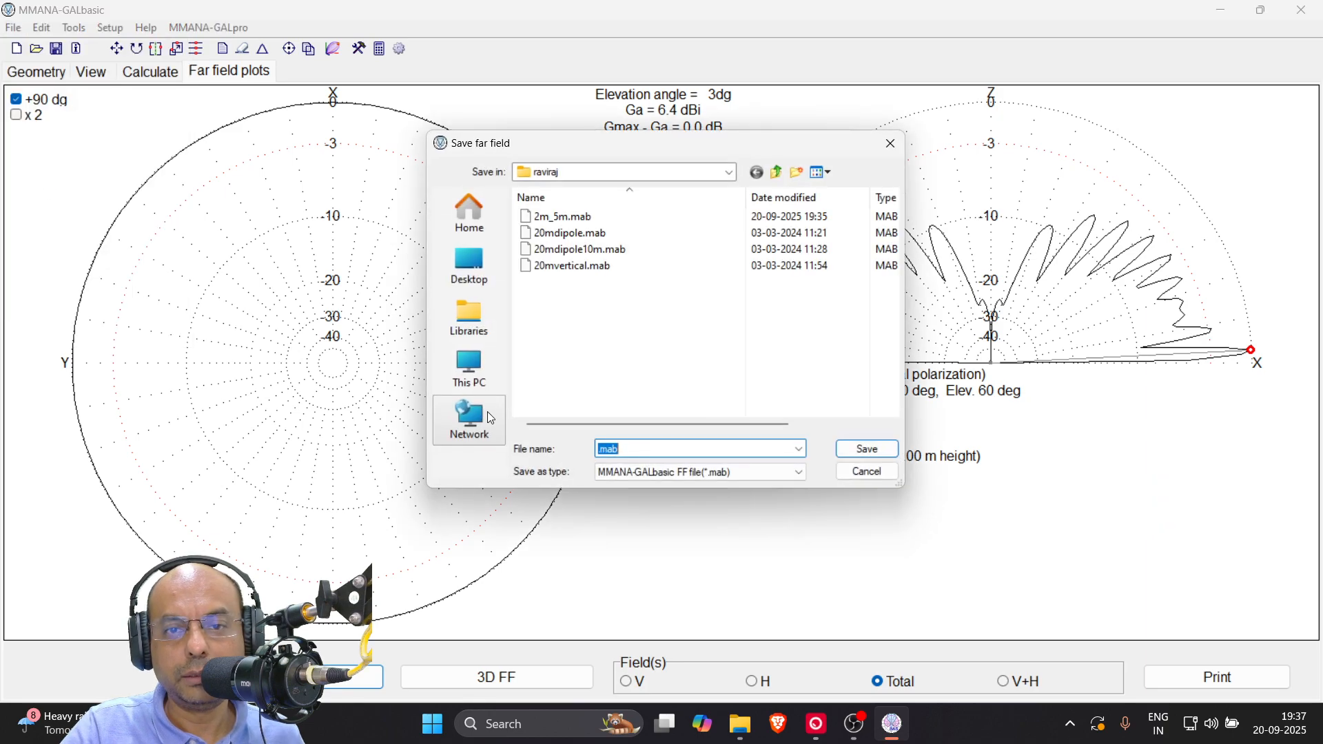
type("2")
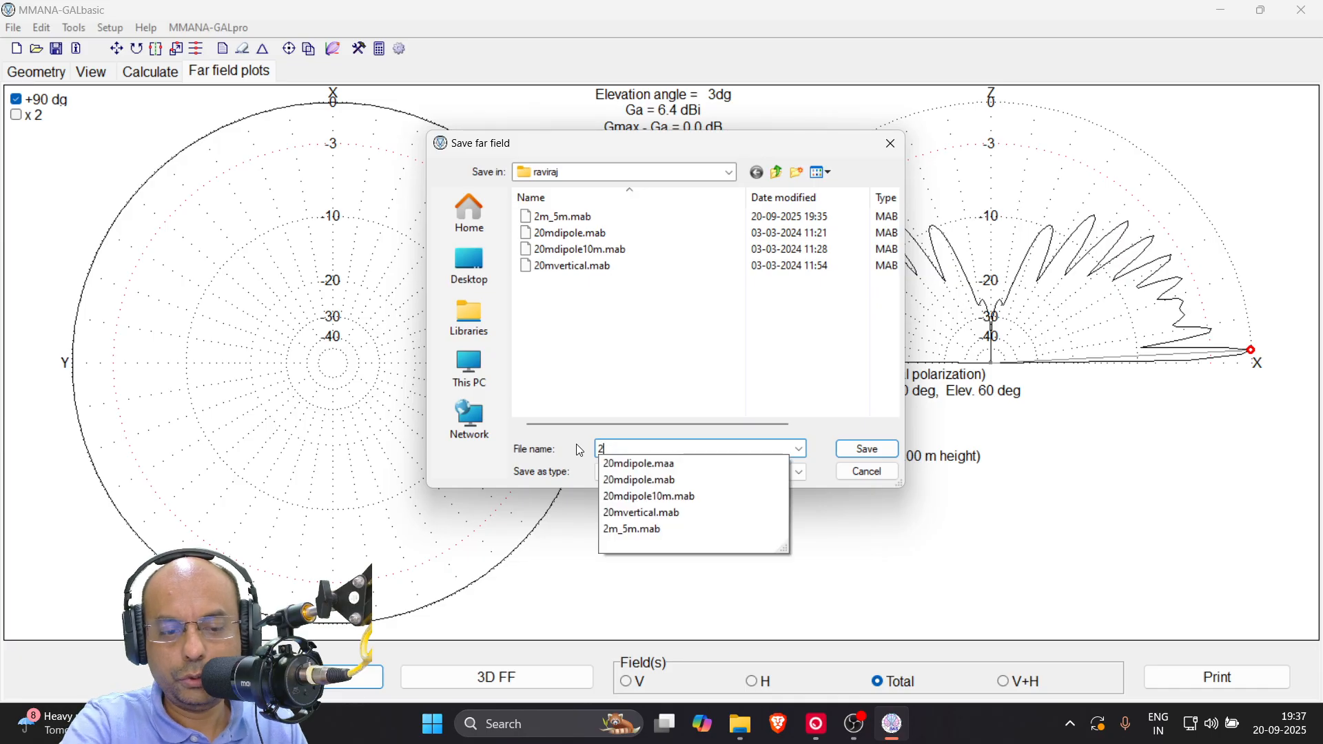
type("m_10m")
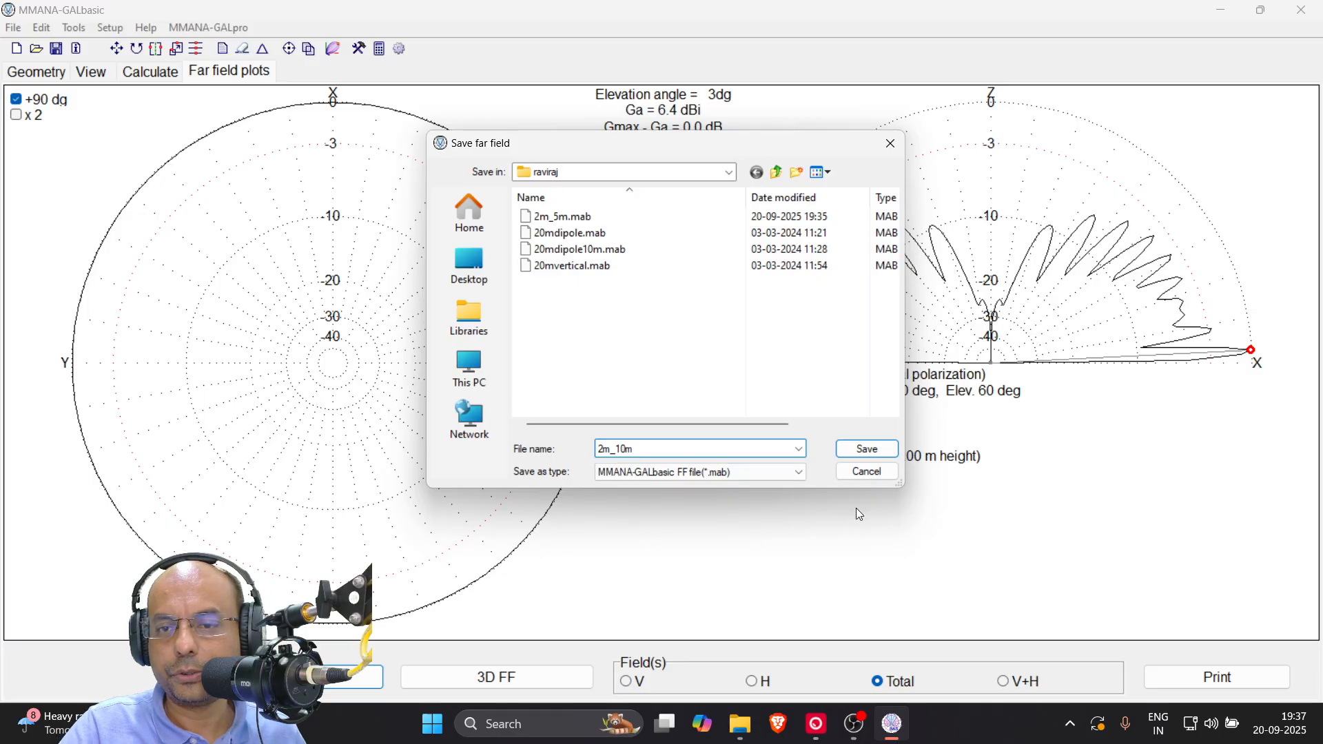
left_click(863, 449)
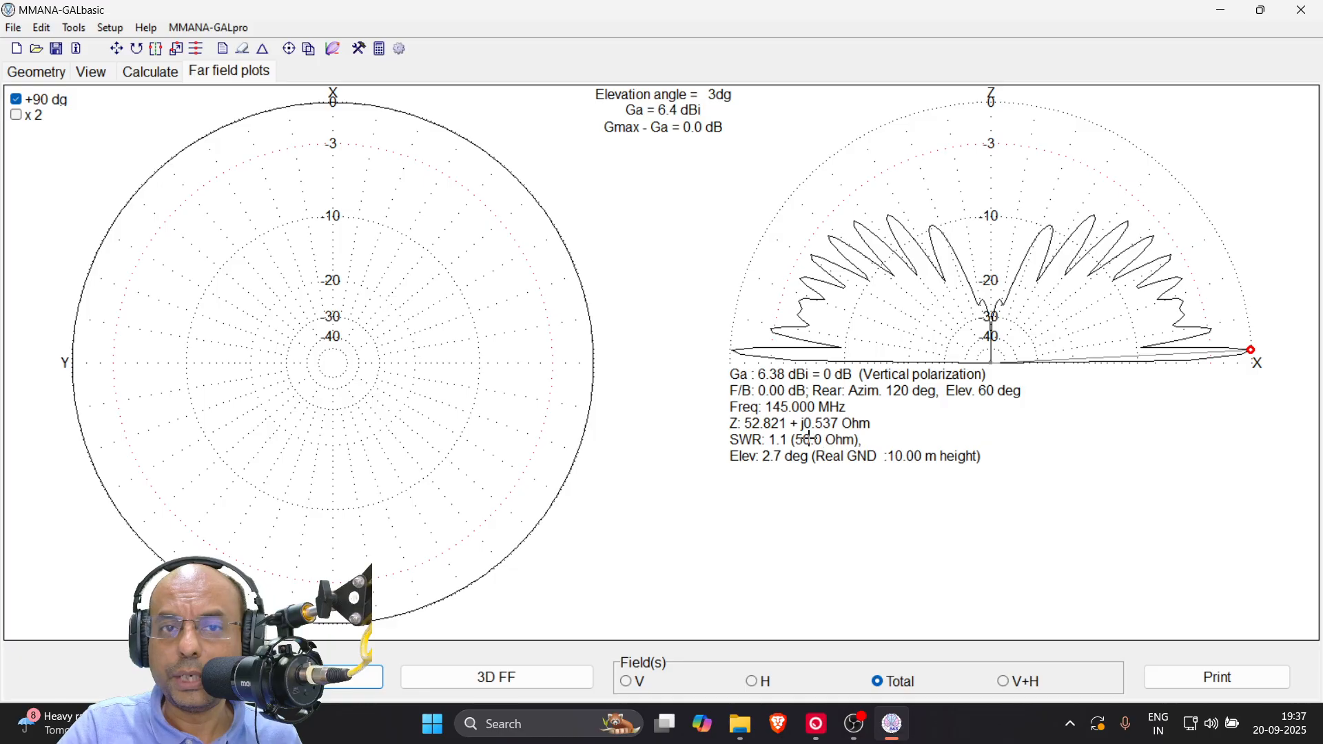
Open the far-field comparison and color the current 10 m height pattern blue
left_click(75, 28)
left_click(91, 47)
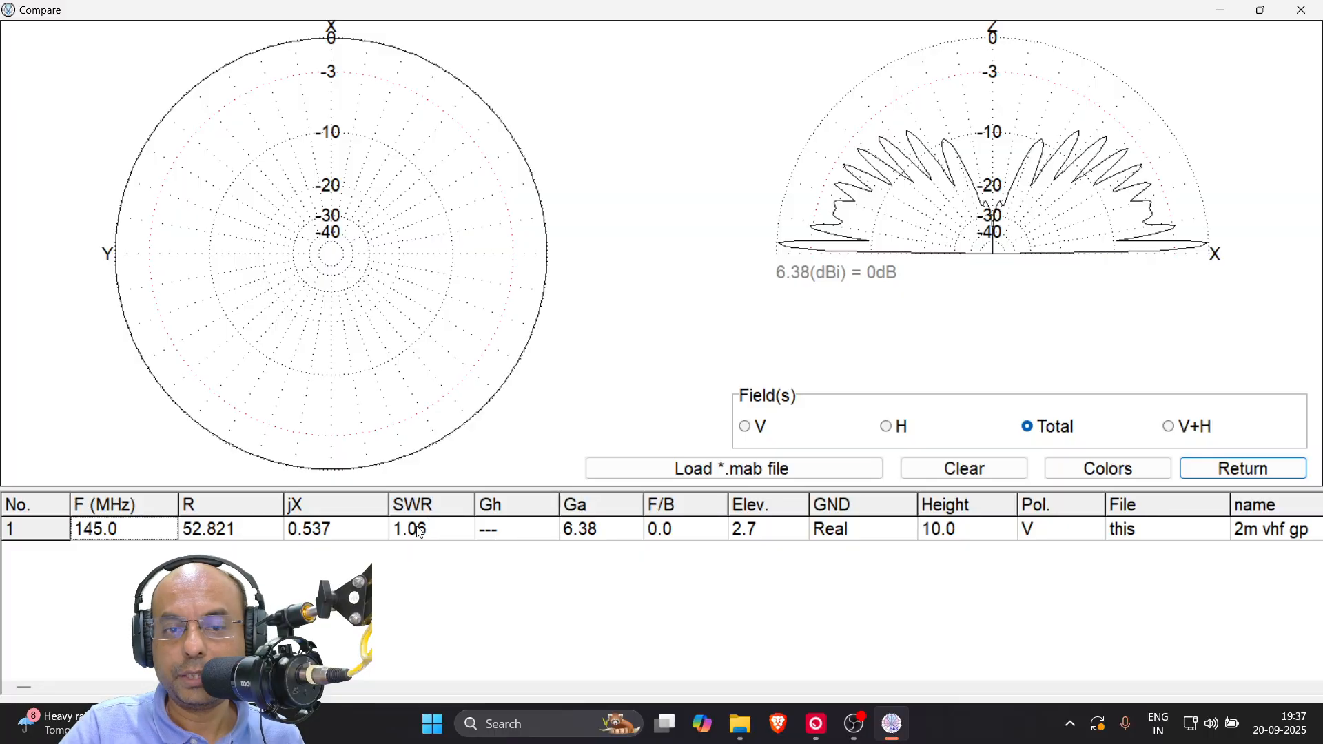
left_click(1073, 472)
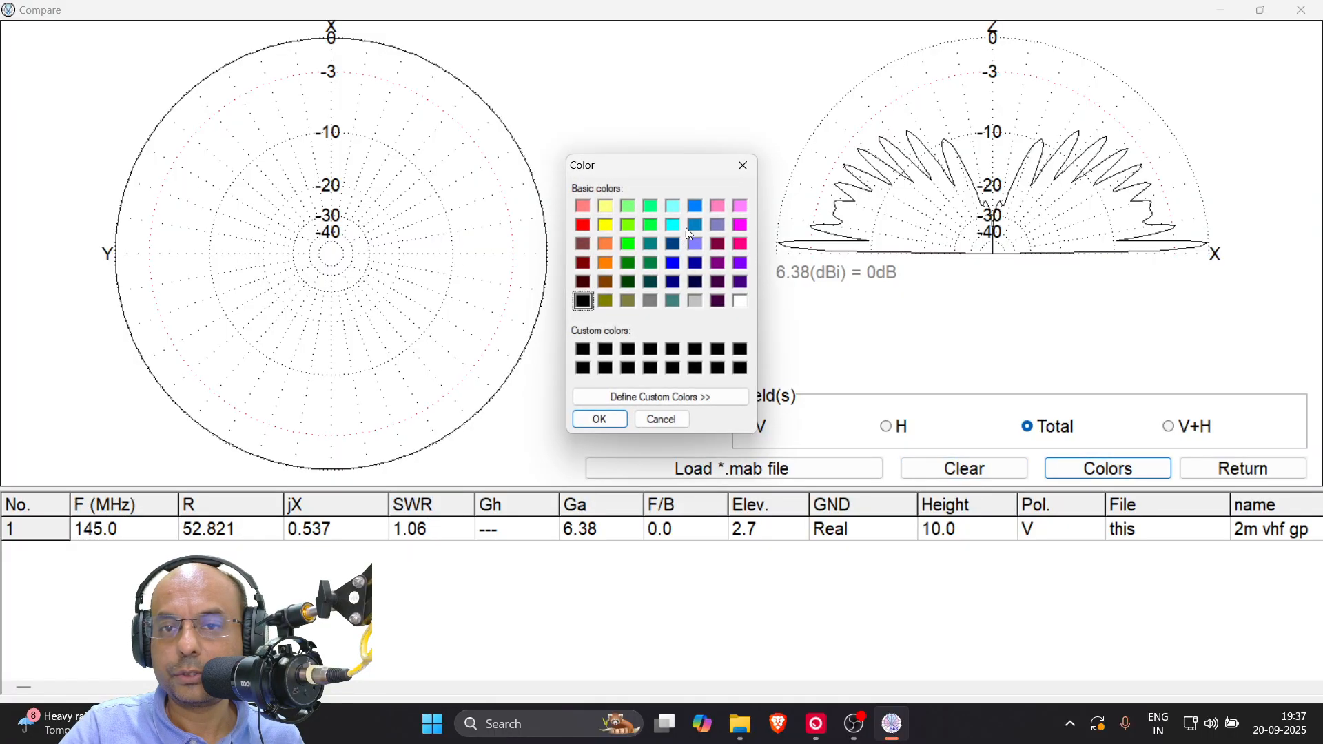
left_click(673, 263)
left_click(600, 420)
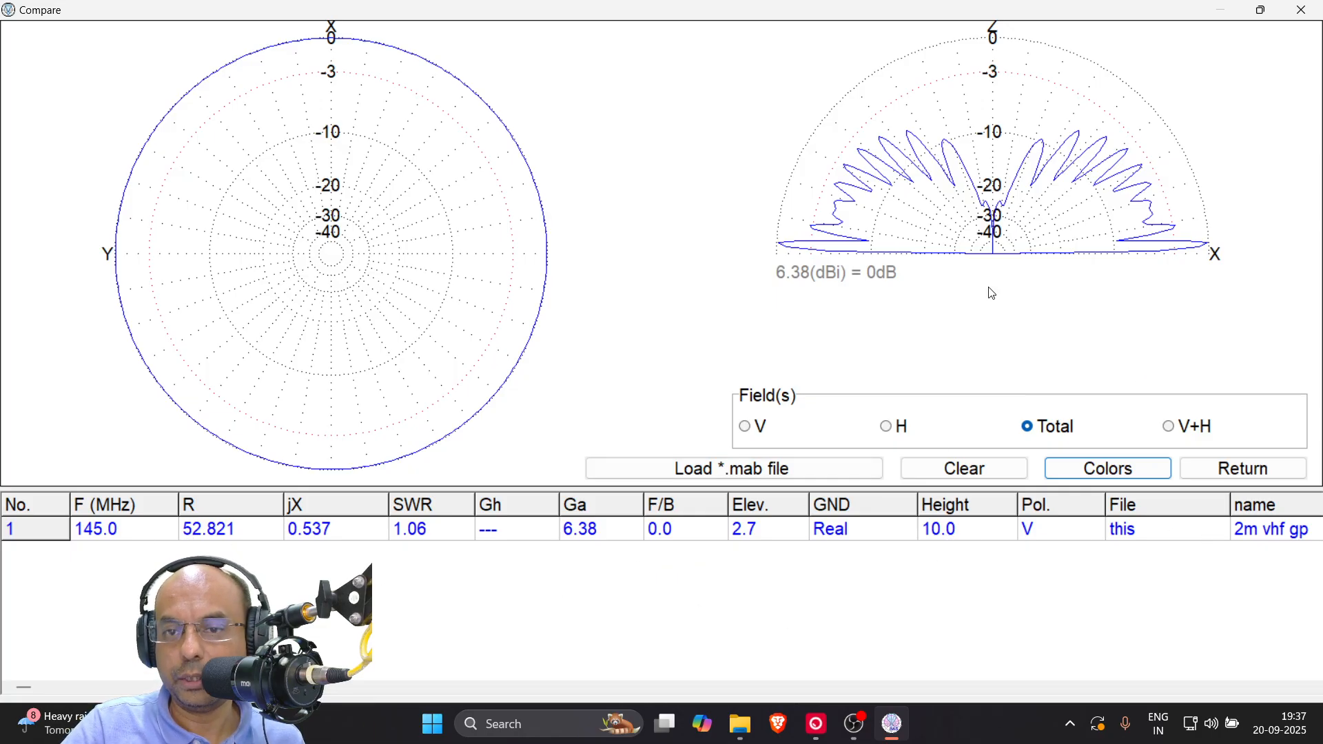
Load the saved far-field file 2m_5m.mab into the comparison to overlay it on the 10 m pattern
left_click(786, 477)
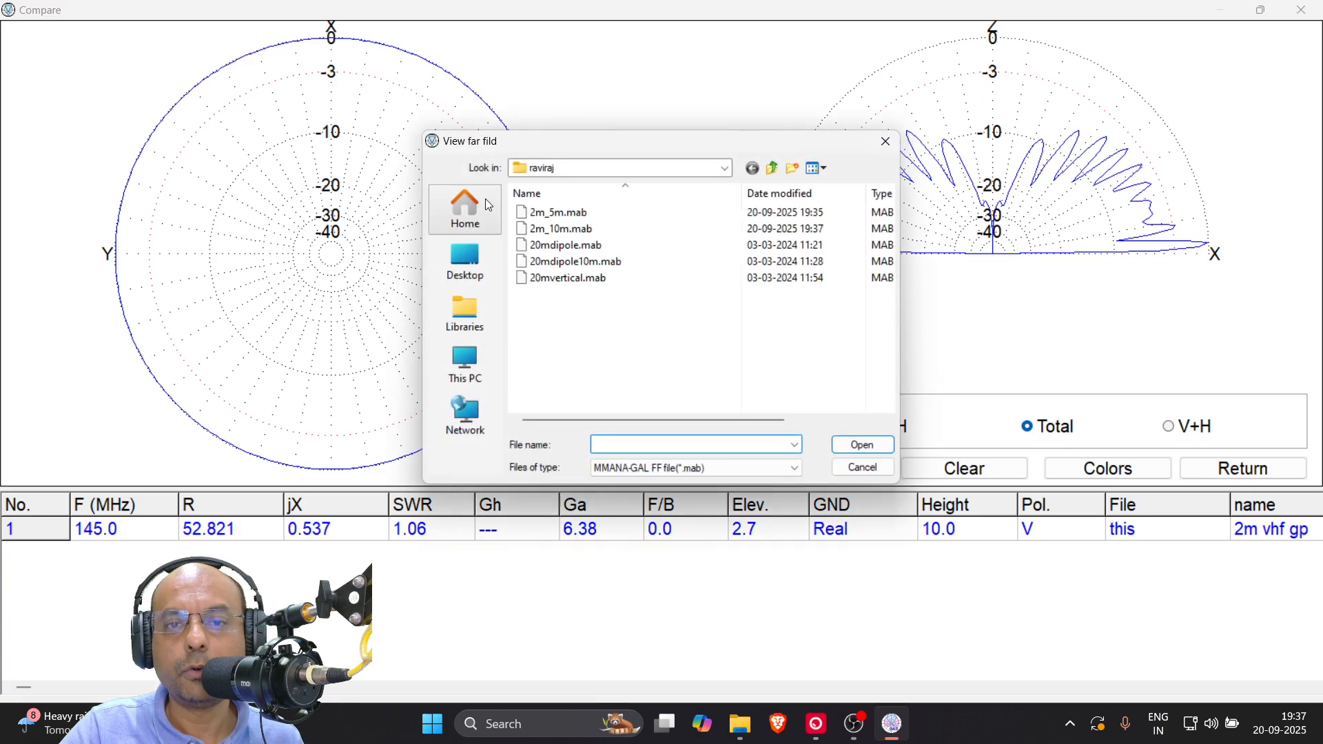
left_click(557, 216)
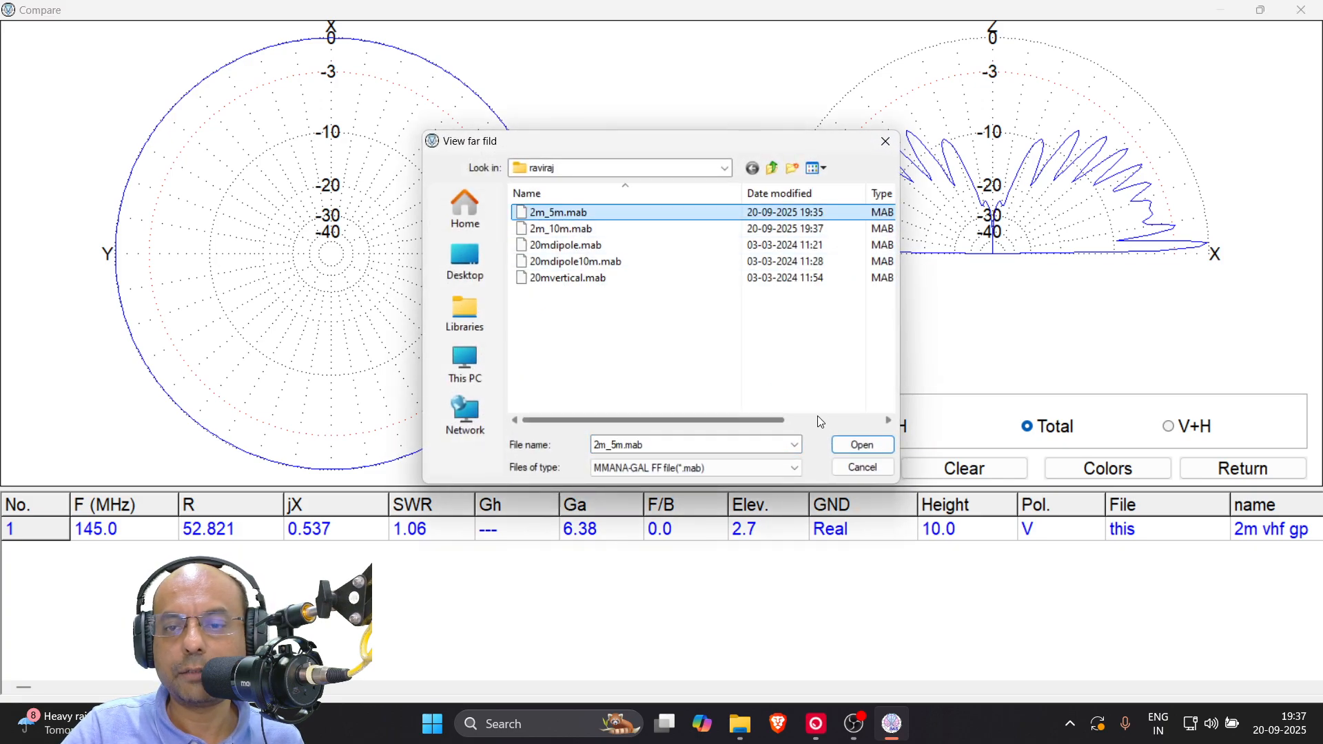
left_click(855, 448)
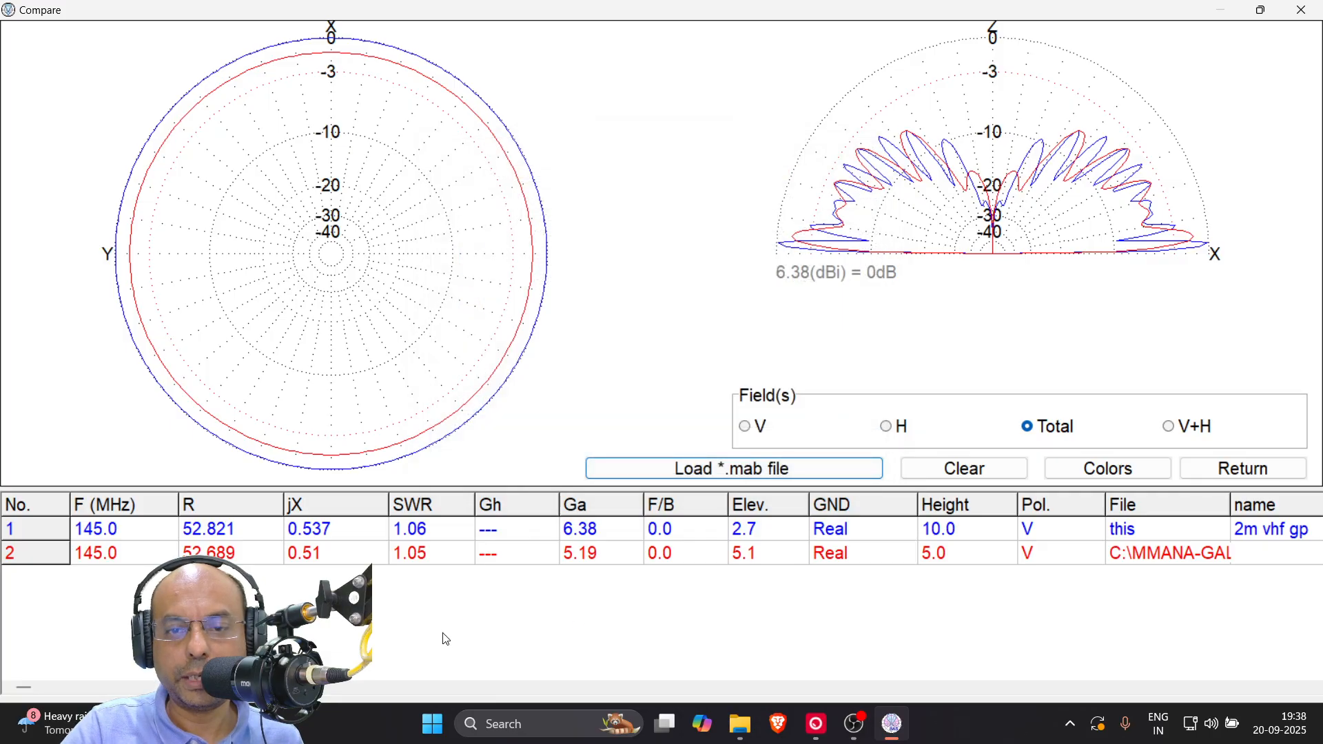